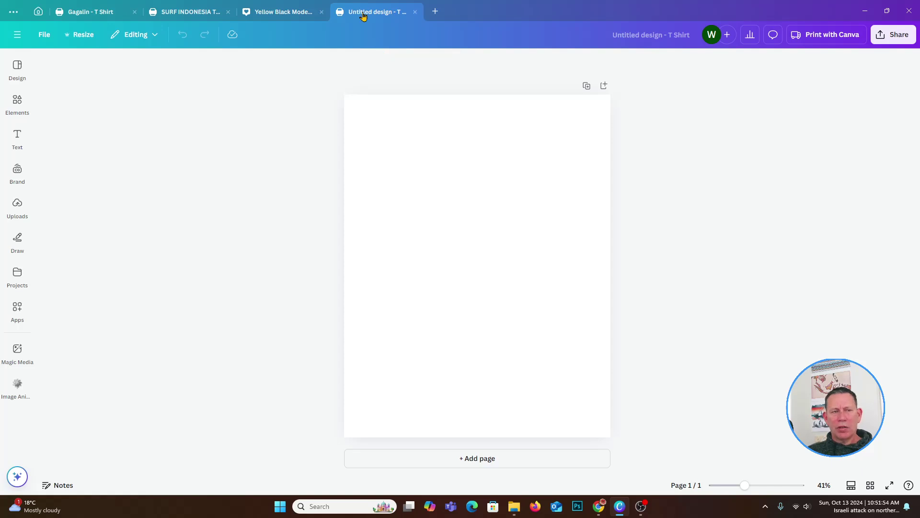
Find the circle shape among the elements, add it to the blank page, and enlarge it to nearly the page width
click(15, 61)
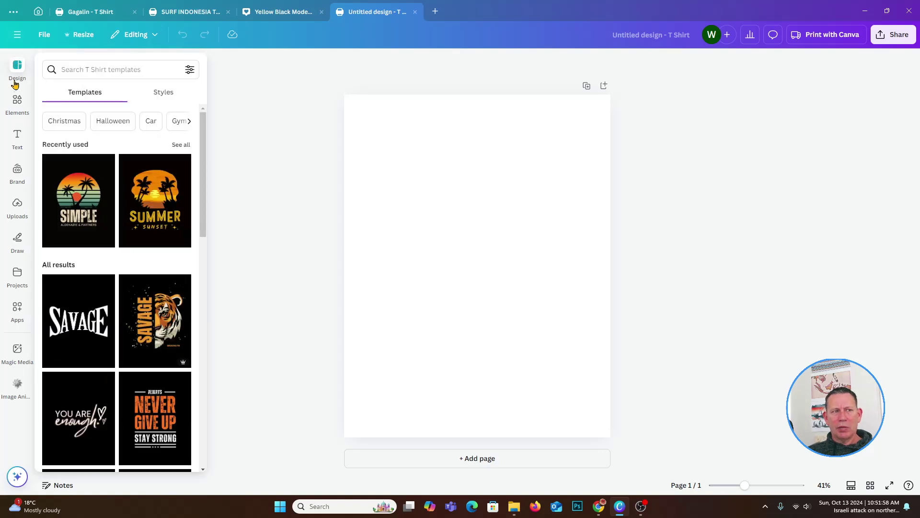
click(16, 102)
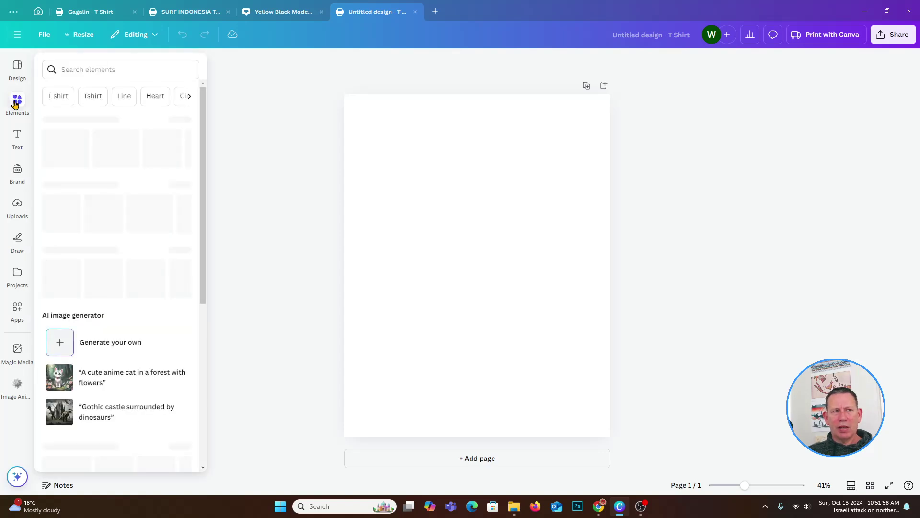
click(74, 66)
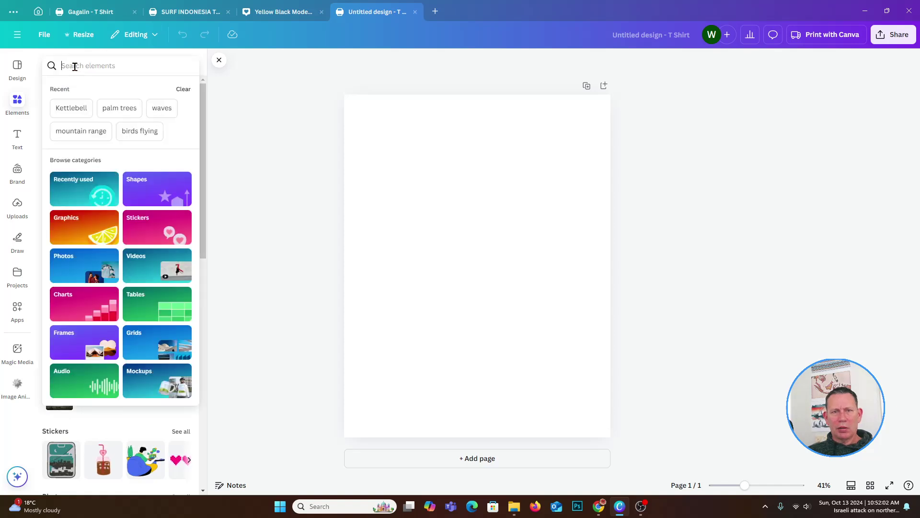
text(circle)
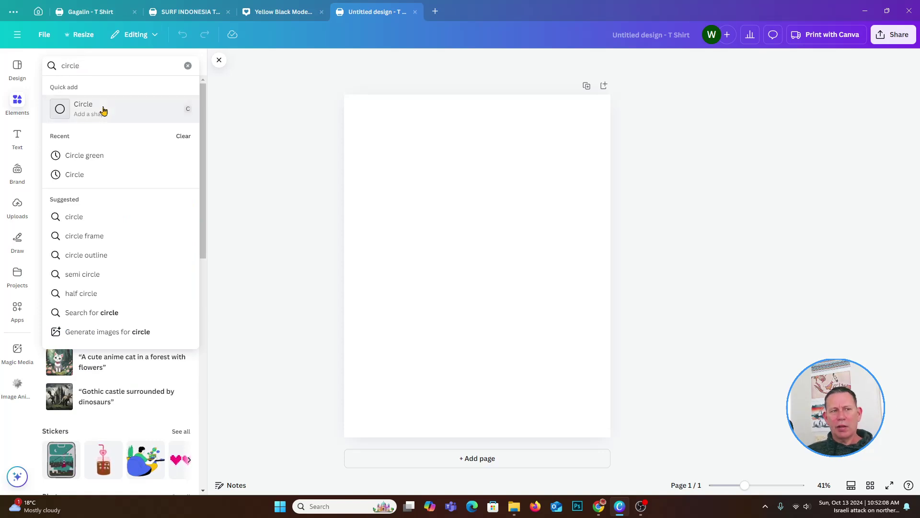
click(103, 110)
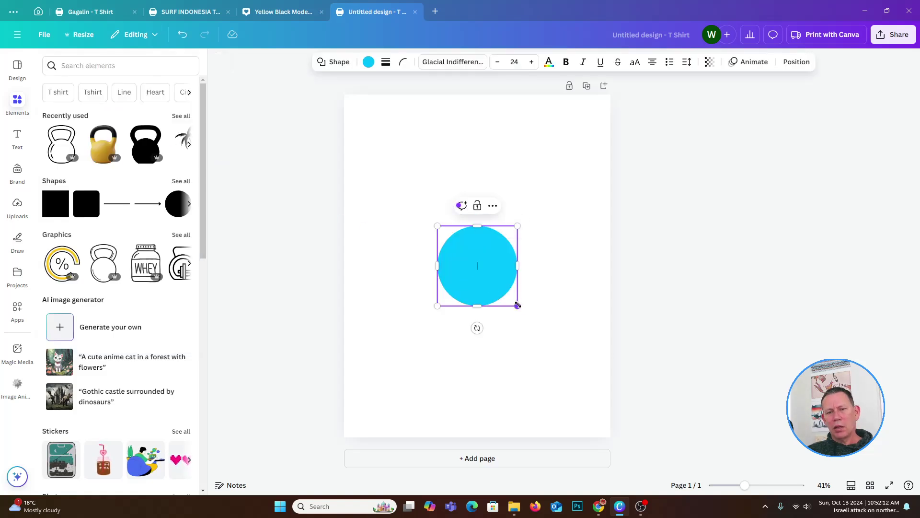
drag(517, 306, 568, 416)
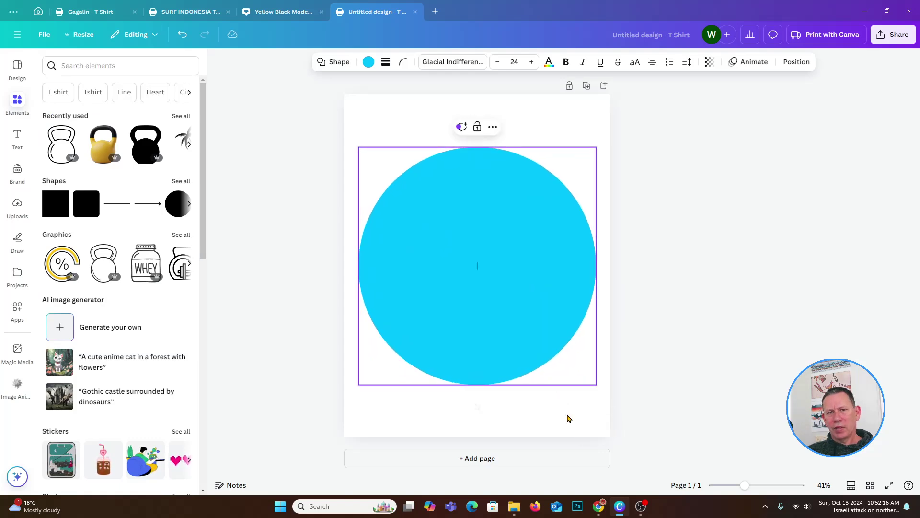
click(623, 319)
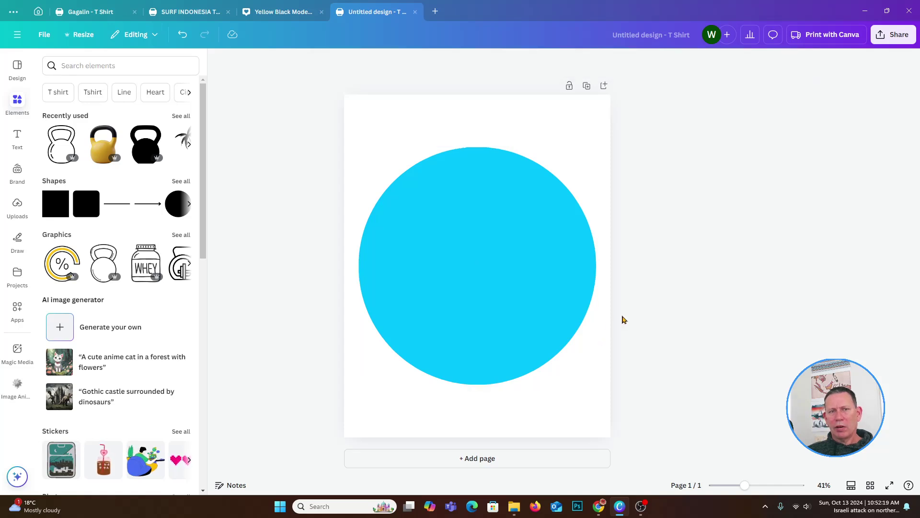
Give the circle a solid black border with a weight of 15
click(535, 201)
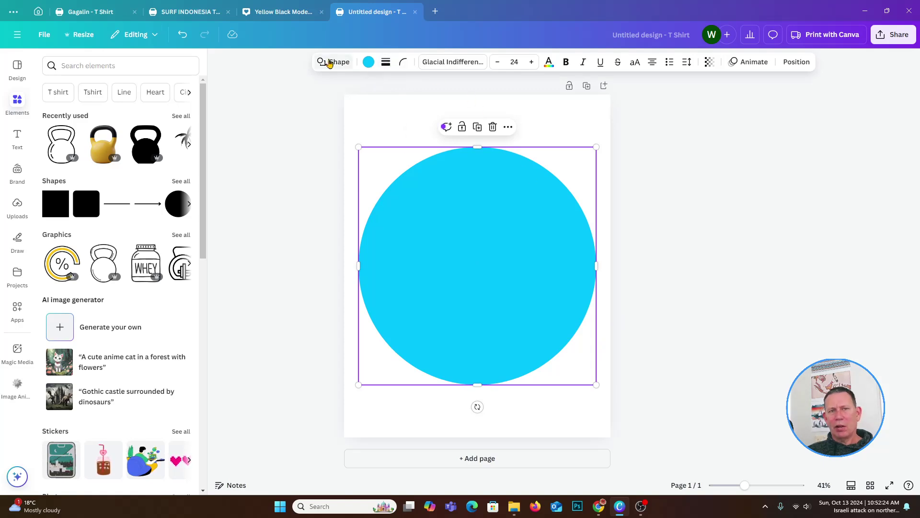
click(385, 65)
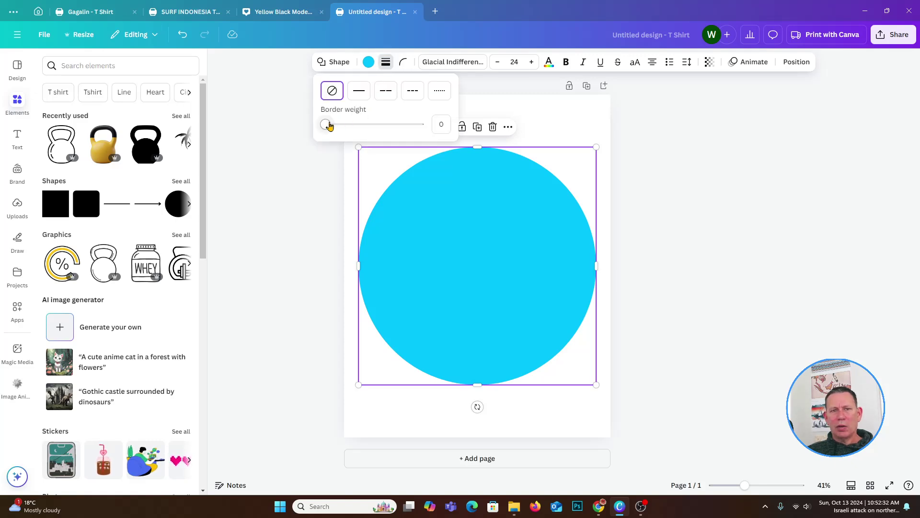
drag(329, 126, 339, 126)
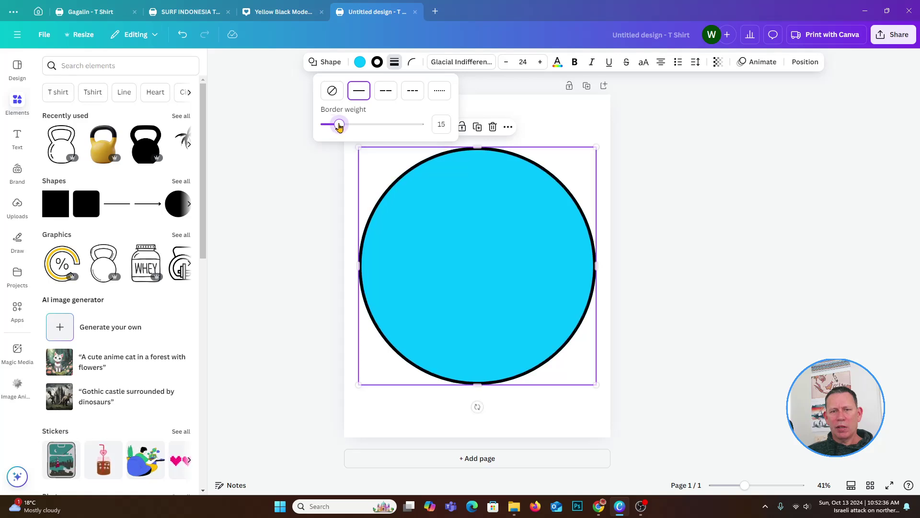
click(544, 118)
Fill the circle with the default yellow-to-orange linear gradient
click(465, 245)
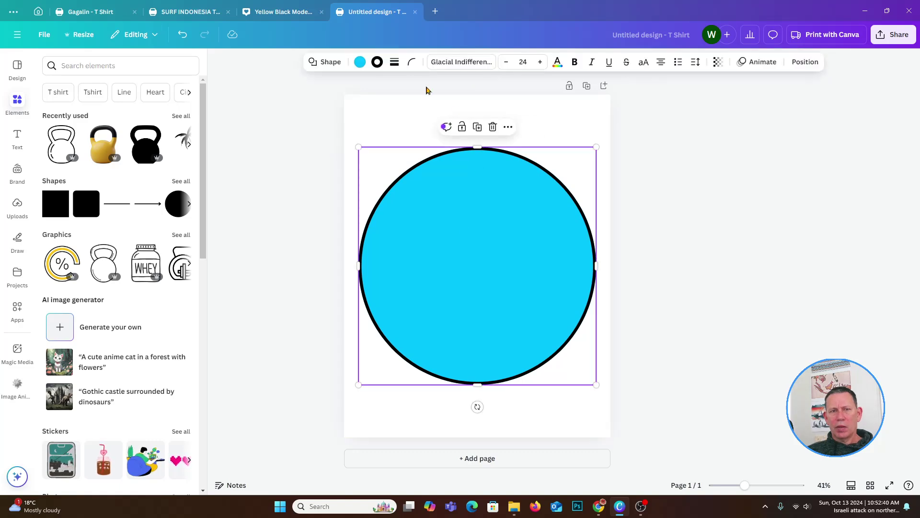
click(360, 63)
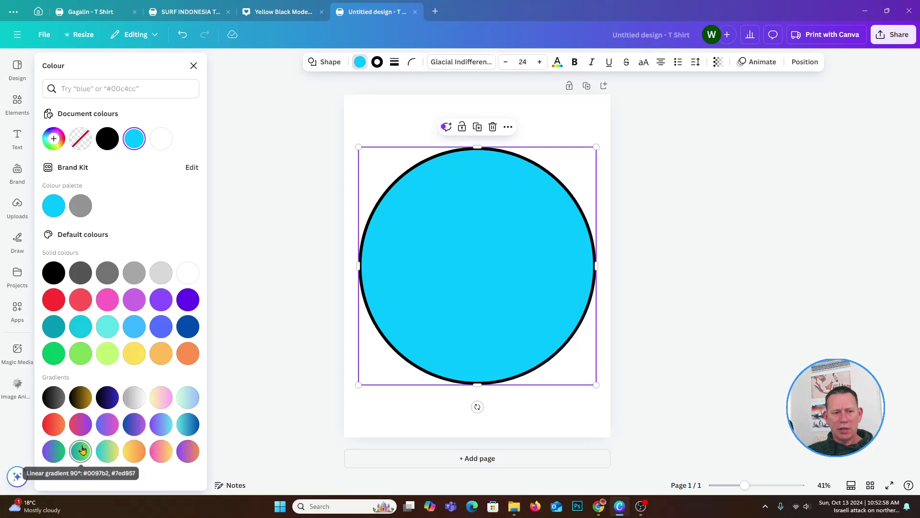
click(132, 454)
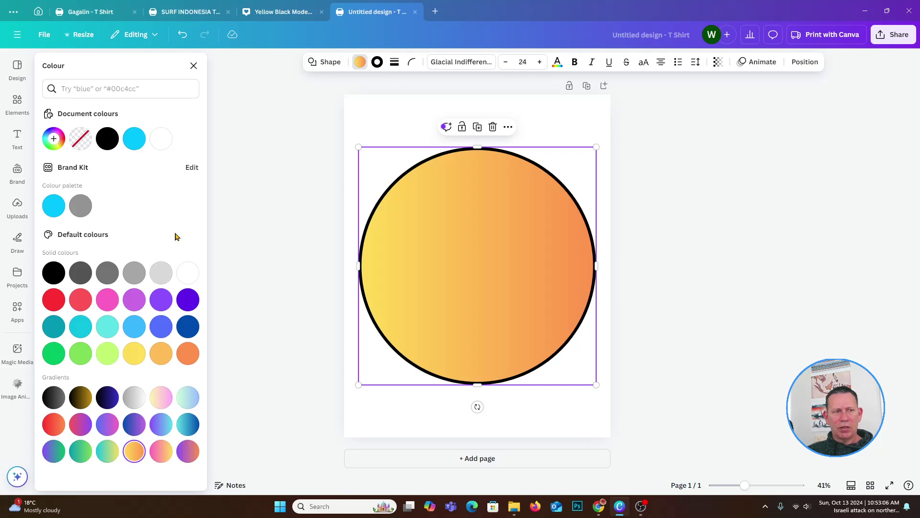
double_click(412, 224)
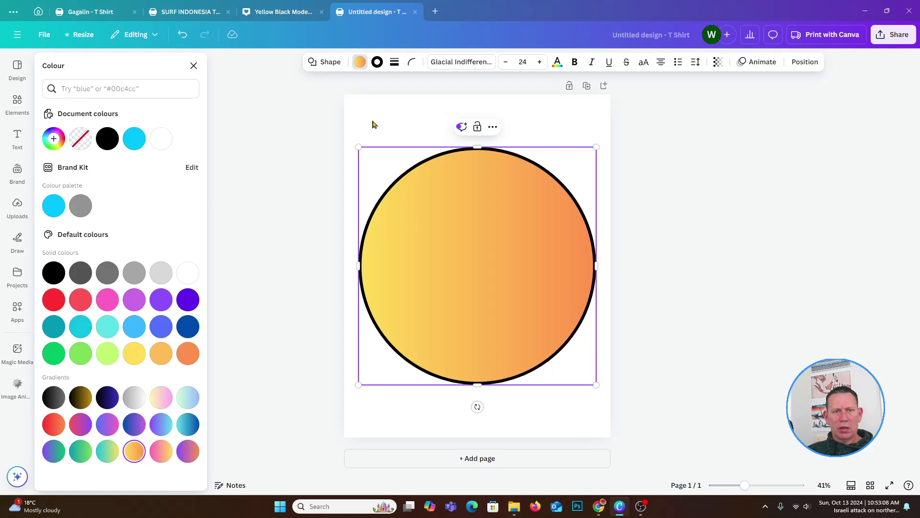
Change the circle's gradient style to a vertical linear gradient with yellow at the top and orange at the bottom
click(360, 63)
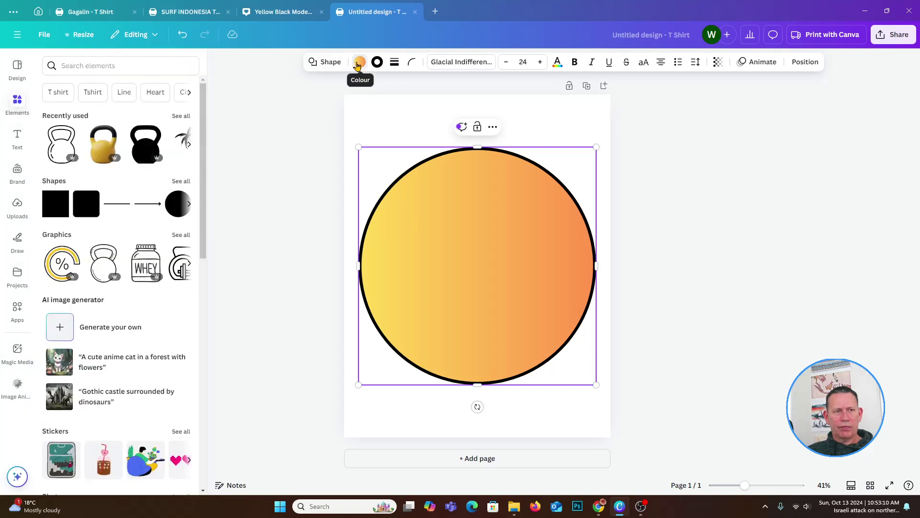
click(360, 62)
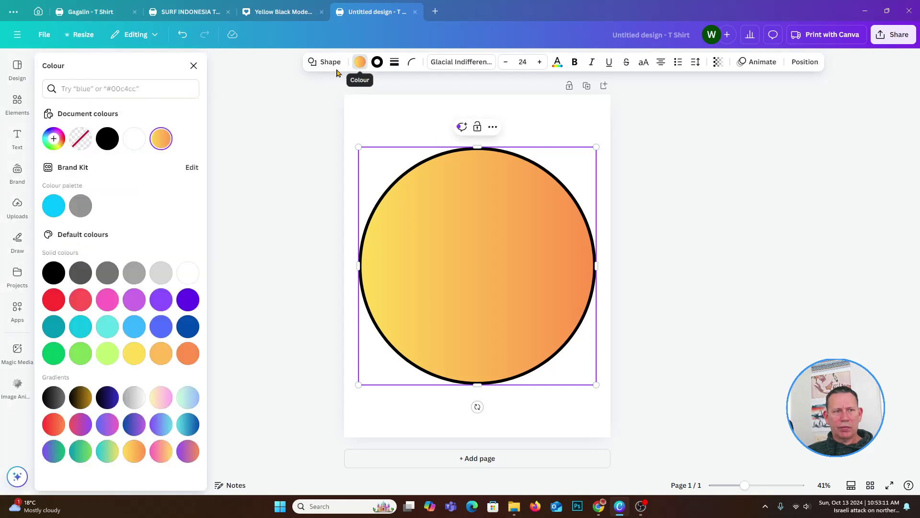
click(162, 140)
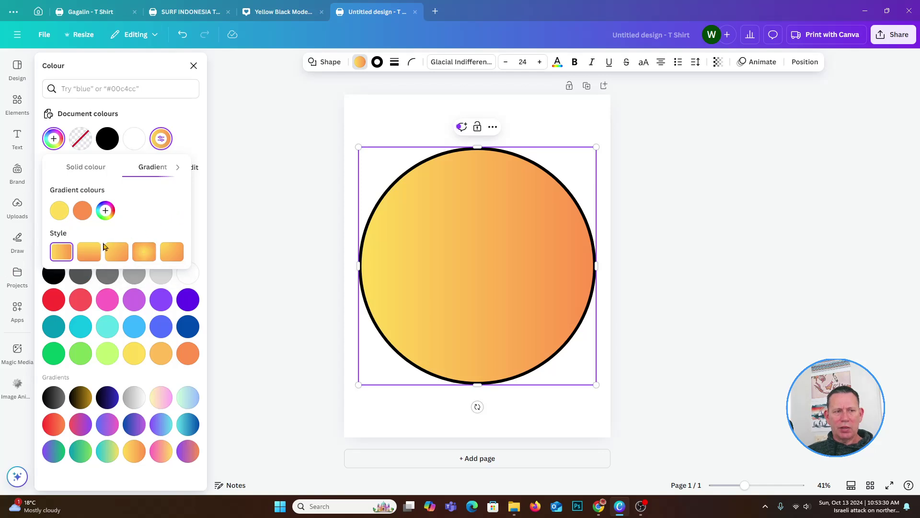
click(92, 256)
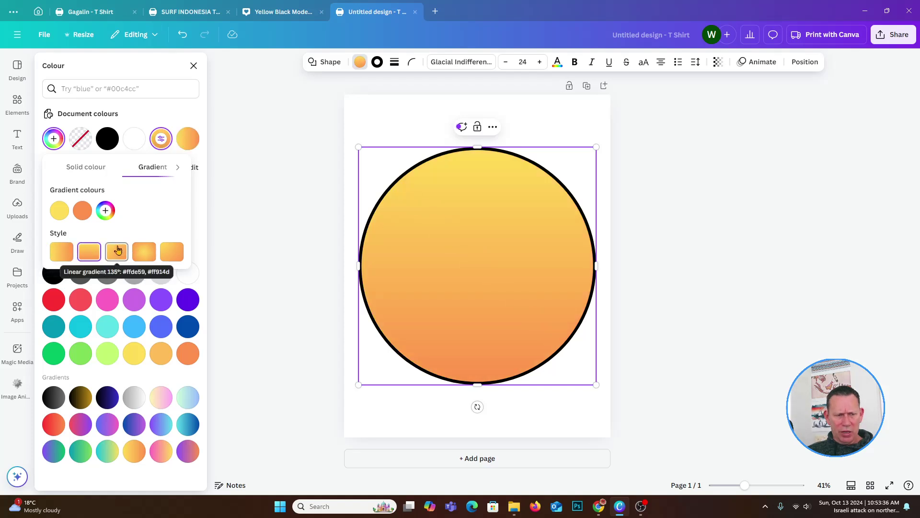
Try the circular and diagonal gradient styles on the circle and return to the vertical linear style
click(143, 254)
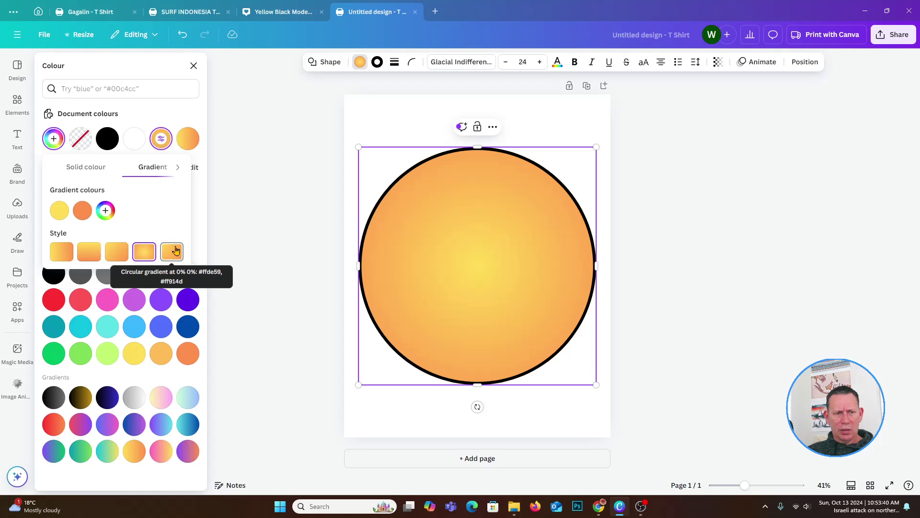
click(175, 250)
click(153, 253)
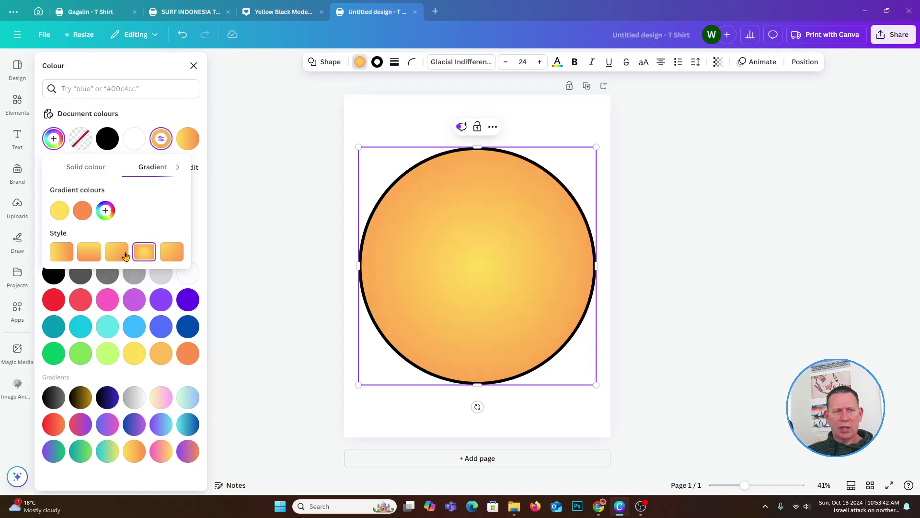
click(126, 255)
click(92, 255)
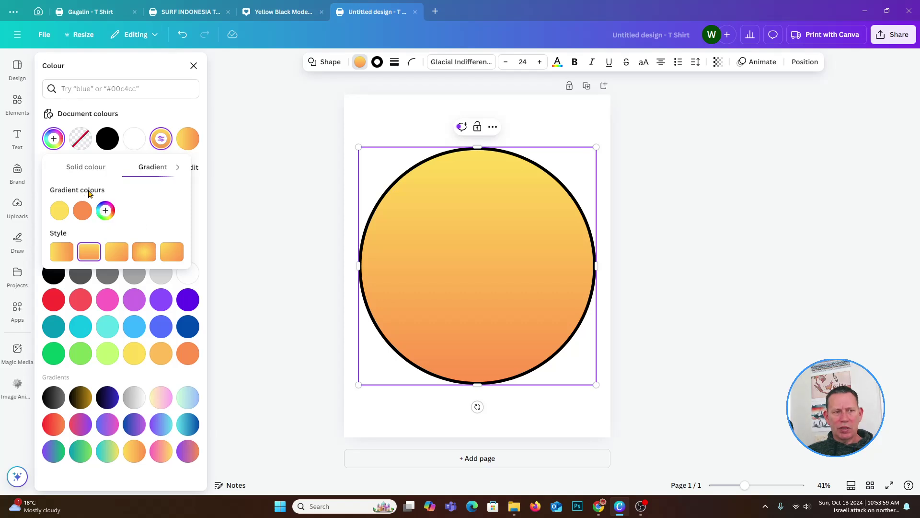
Add a third colour to the circle's gradient and set it to bright cyan #06DCF1
click(106, 210)
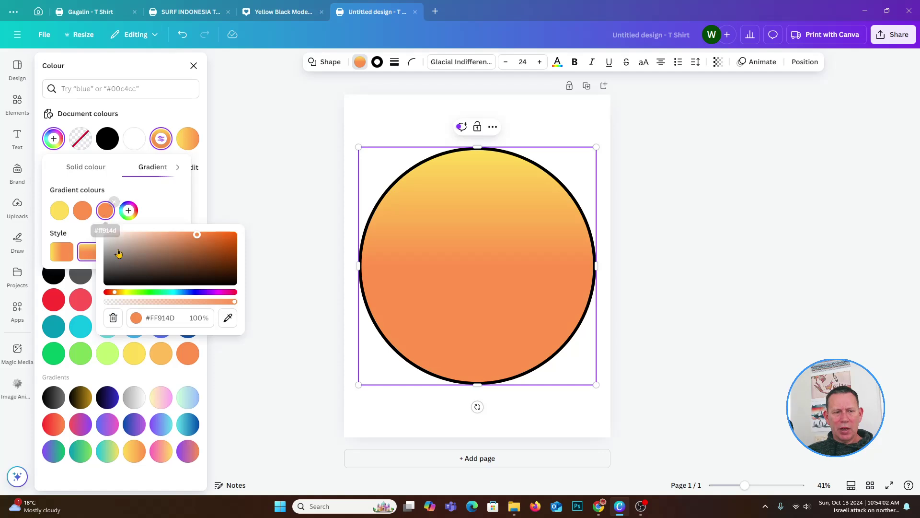
drag(115, 293, 172, 301)
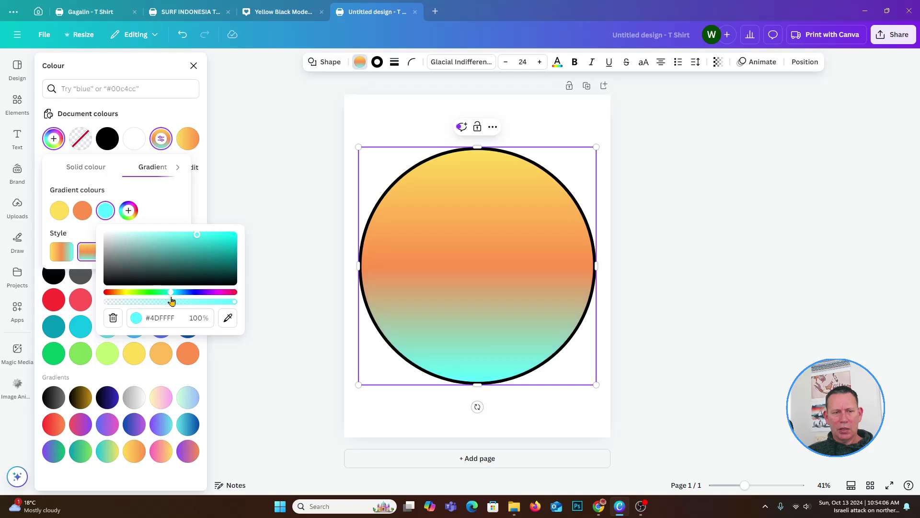
click(177, 300)
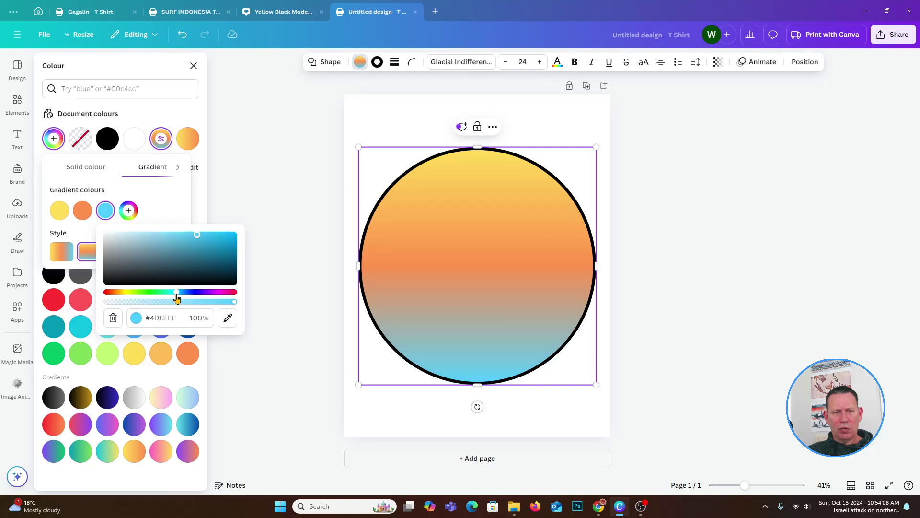
drag(195, 274, 233, 234)
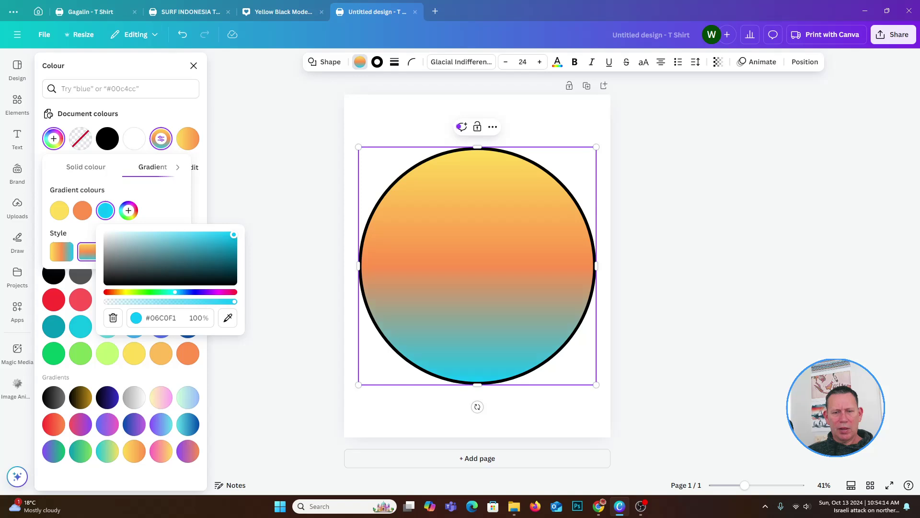
click(174, 292)
click(172, 292)
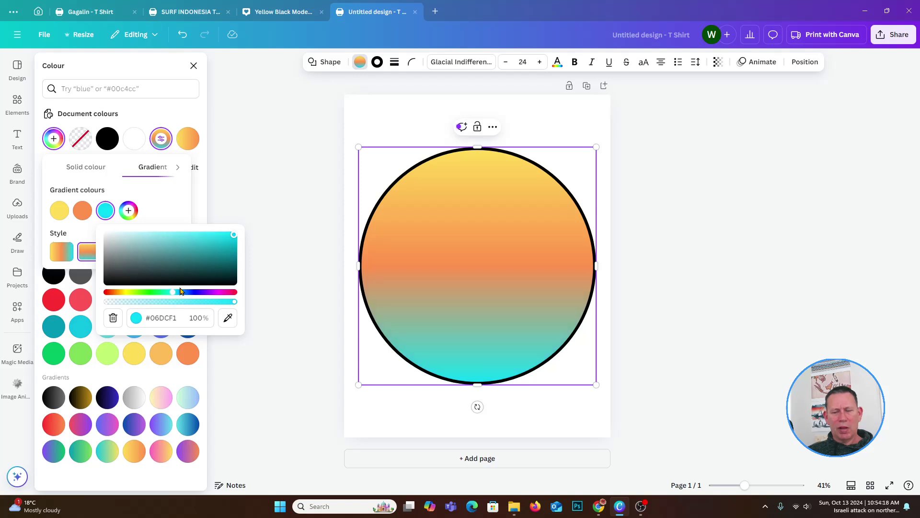
click(177, 212)
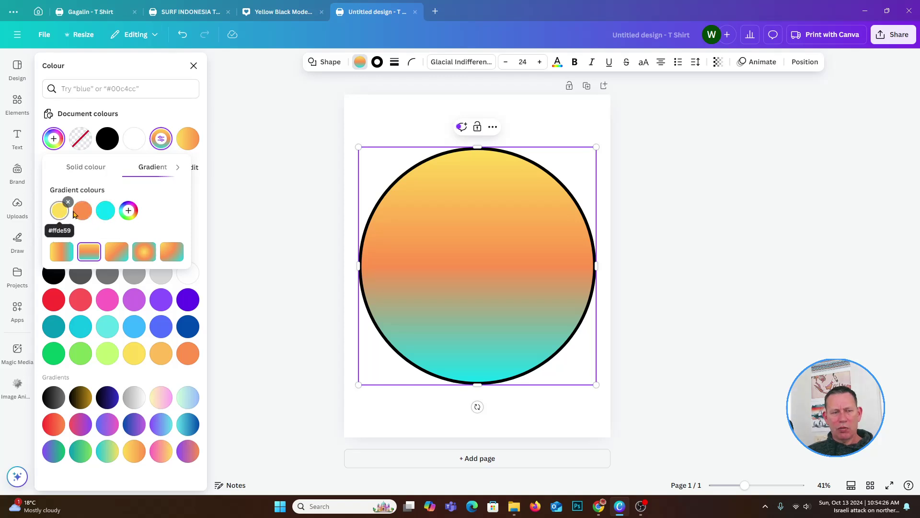
Move the orange gradient colour ahead of the yellow one and change it to red #FF1700
drag(80, 211, 57, 215)
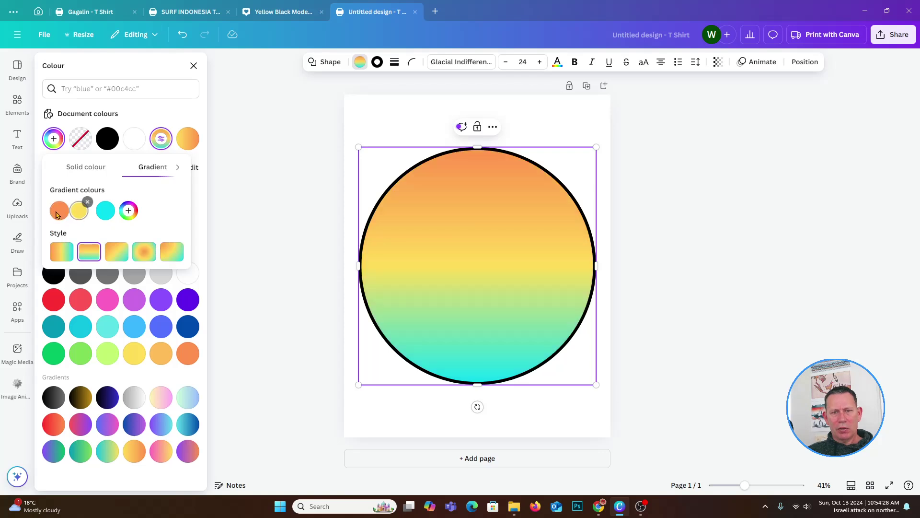
click(57, 212)
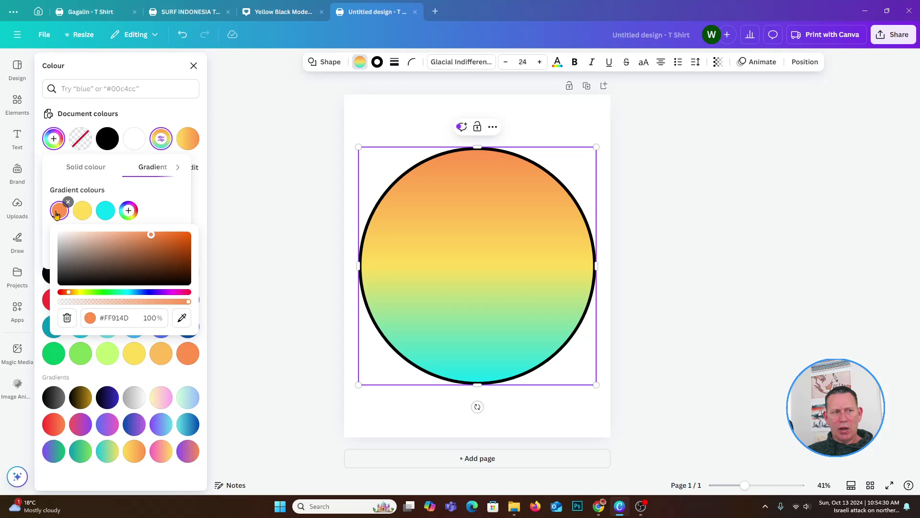
drag(79, 292, 64, 293)
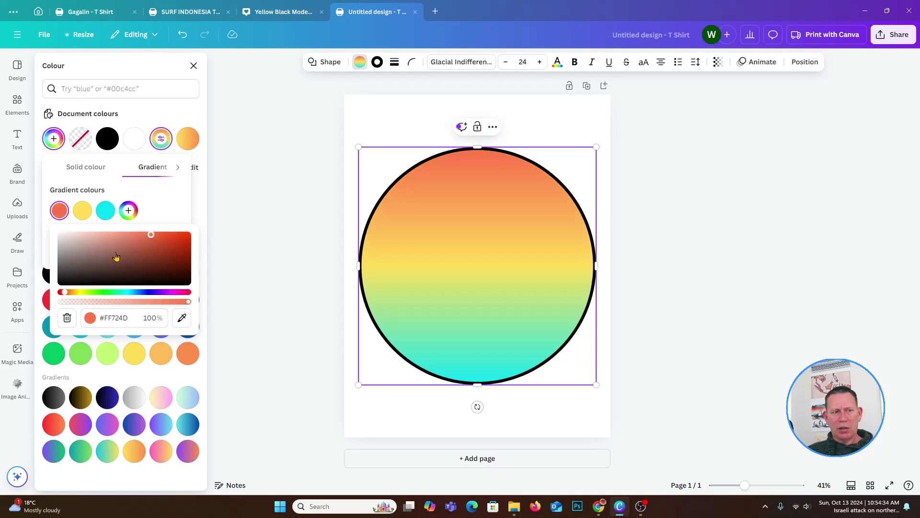
drag(153, 236, 197, 234)
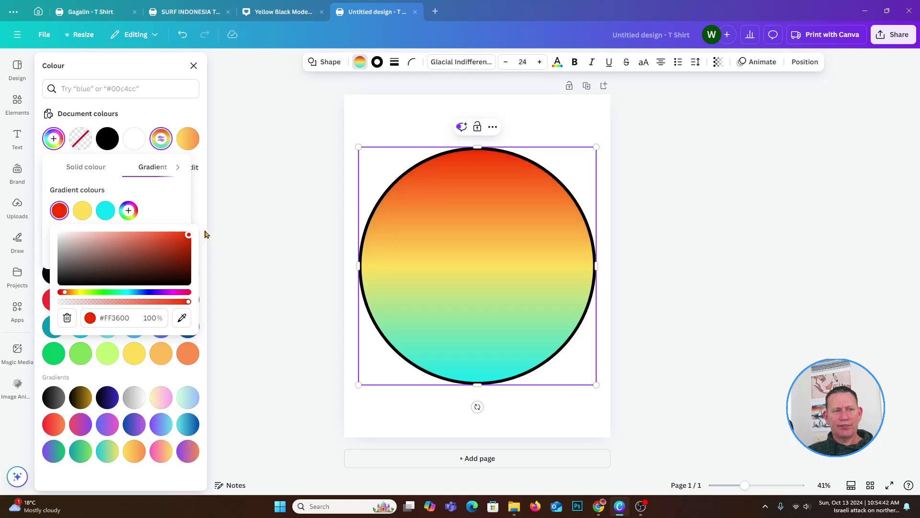
drag(65, 294, 63, 295)
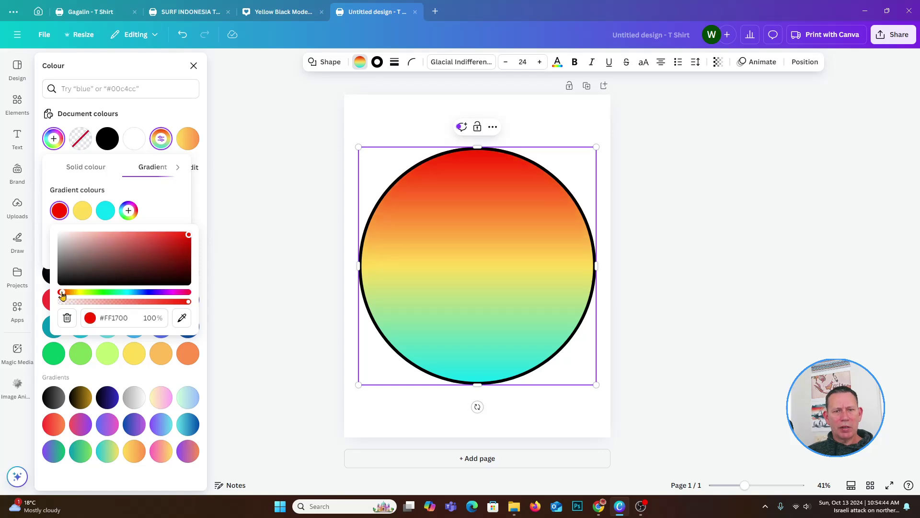
click(161, 219)
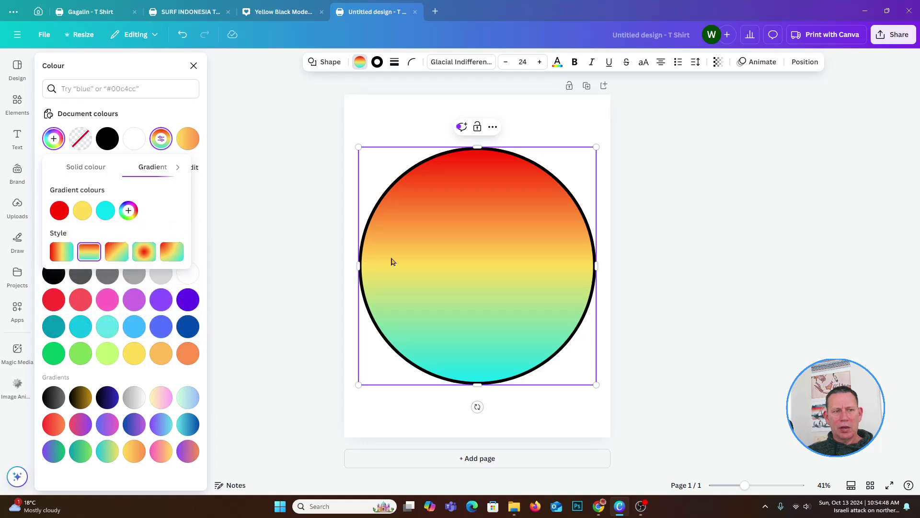
Try the left-to-right linear gradient style on the circle and return to the vertical linear style
click(432, 248)
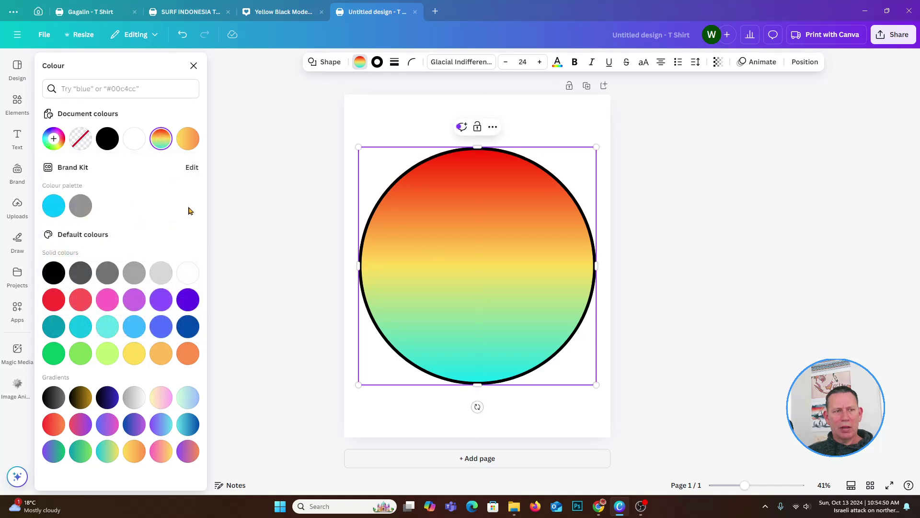
click(162, 139)
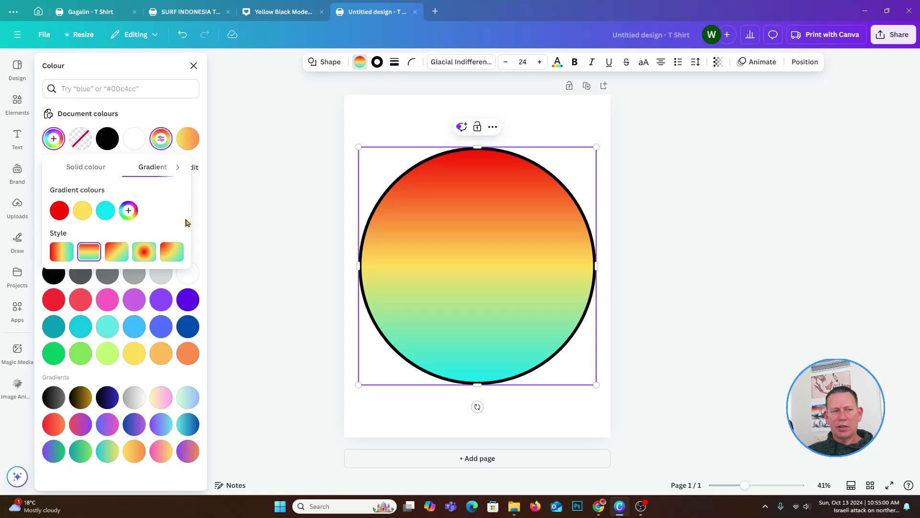
click(60, 259)
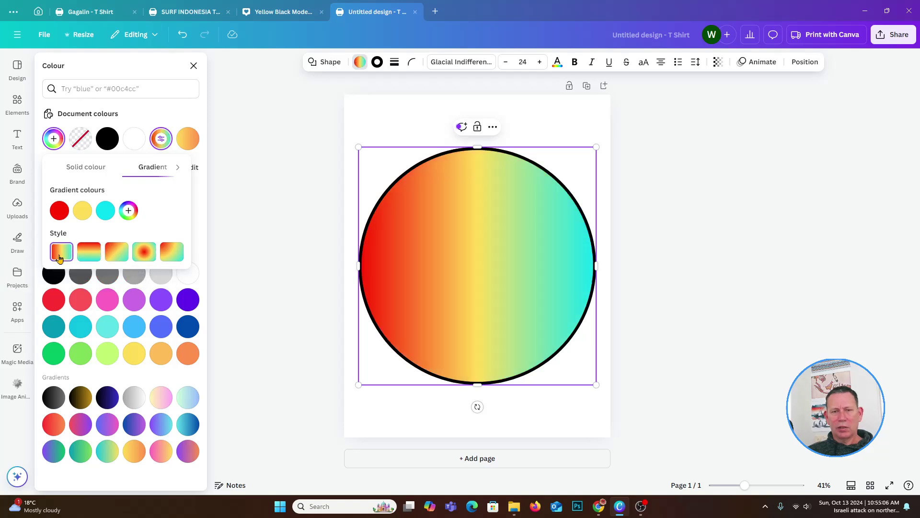
click(86, 255)
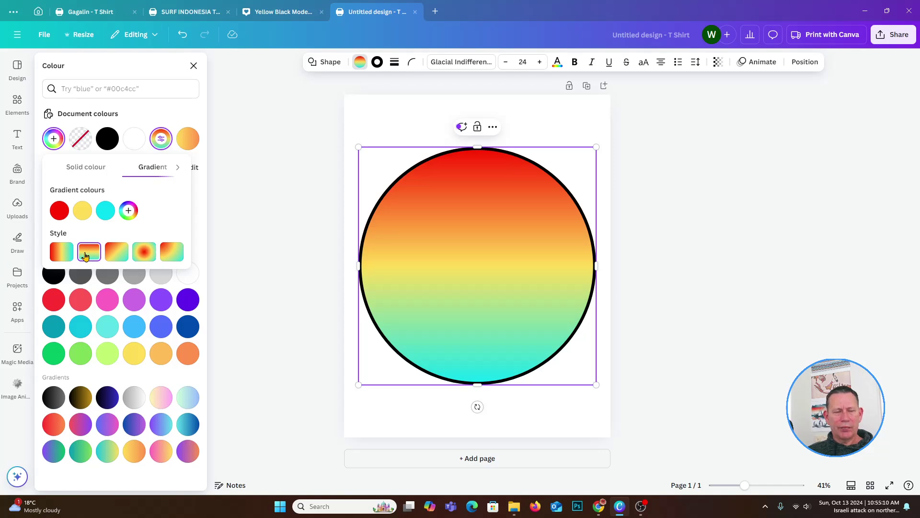
click(248, 231)
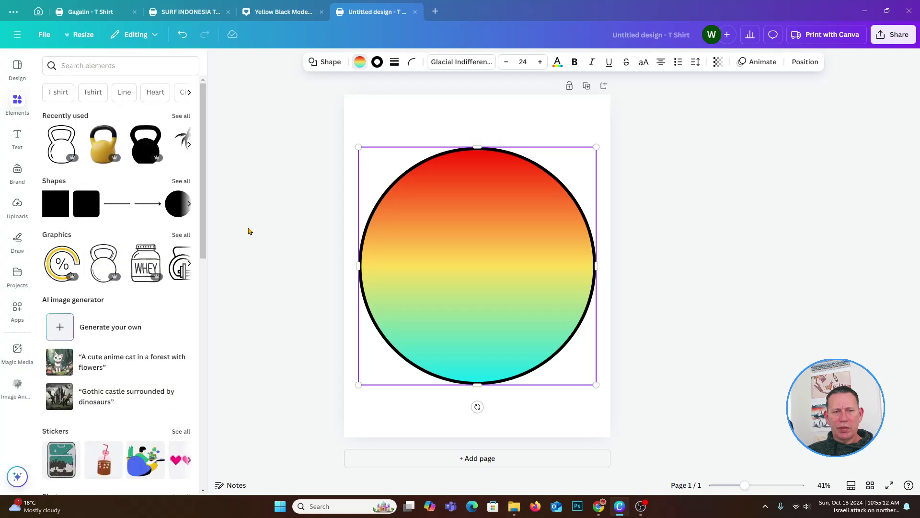
click(246, 230)
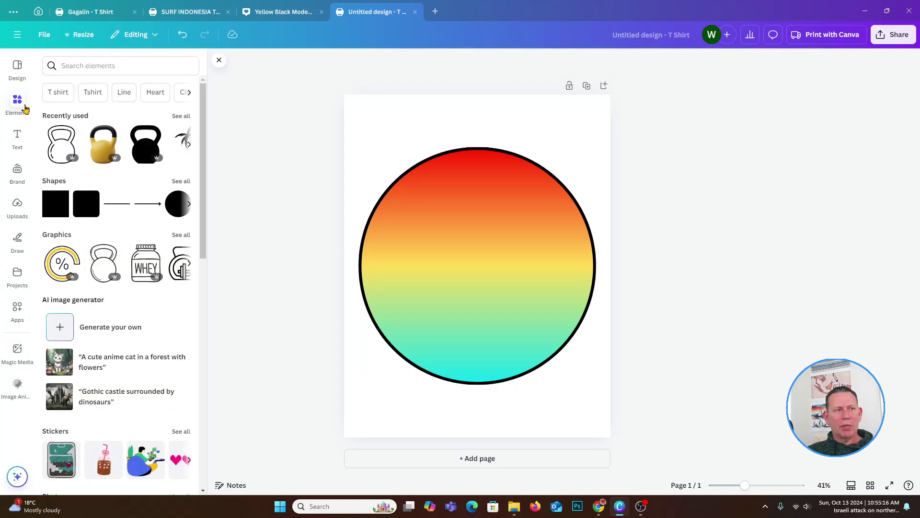
Search the elements for "line" and add a straight line shape to the design
click(72, 66)
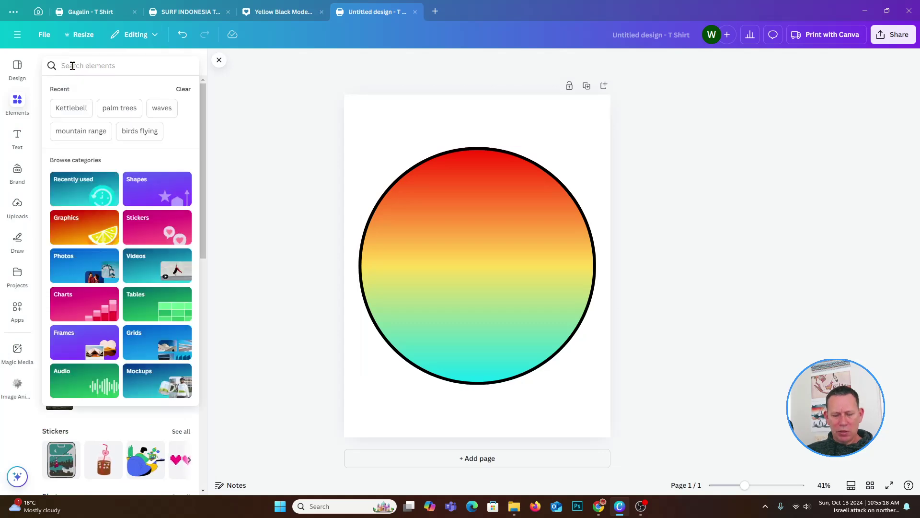
text(line)
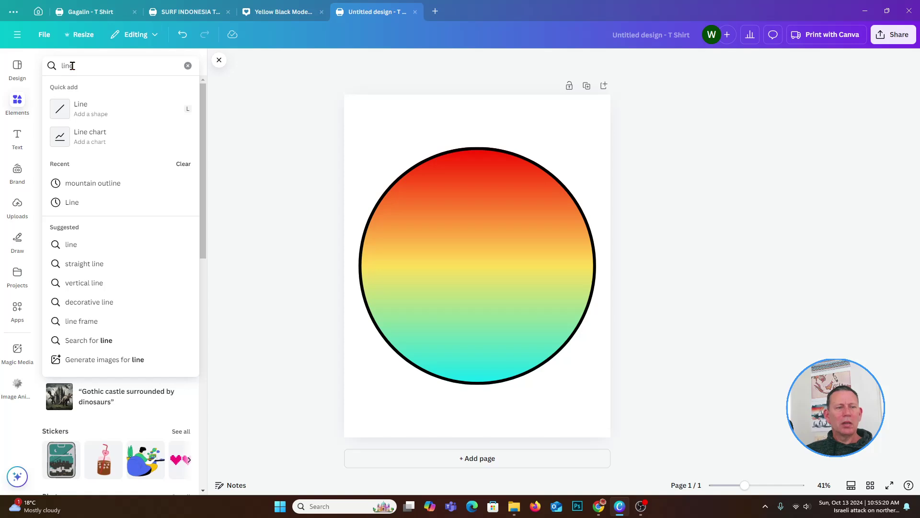
click(103, 108)
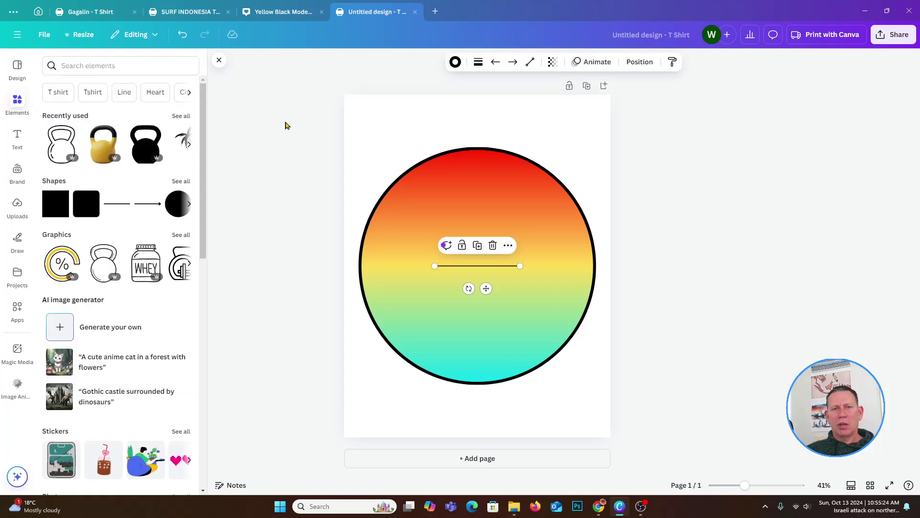
Try a weight of 6 on the new line and settle on a line weight of 10
click(480, 67)
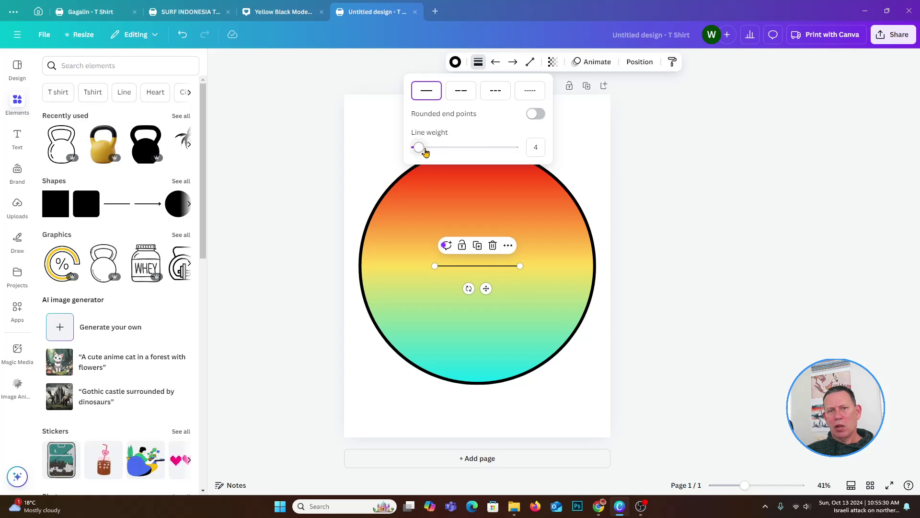
click(538, 146)
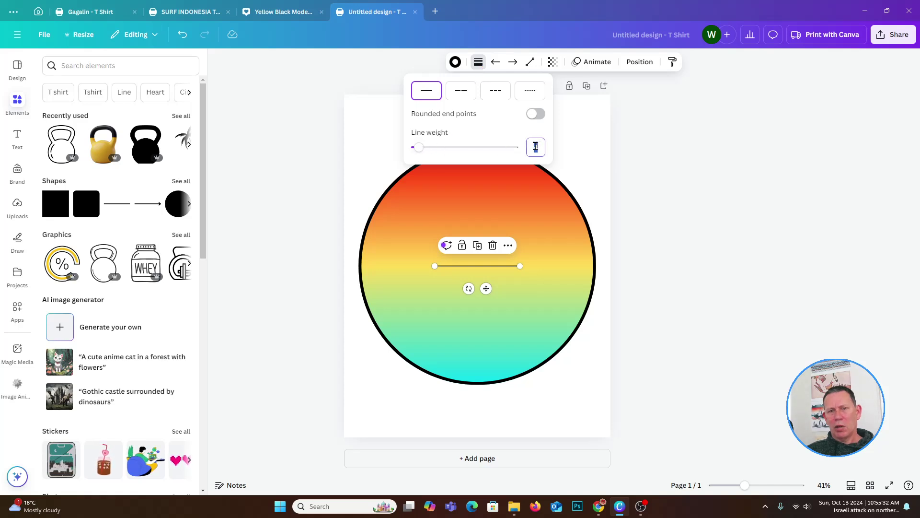
text(6)
key(Return)
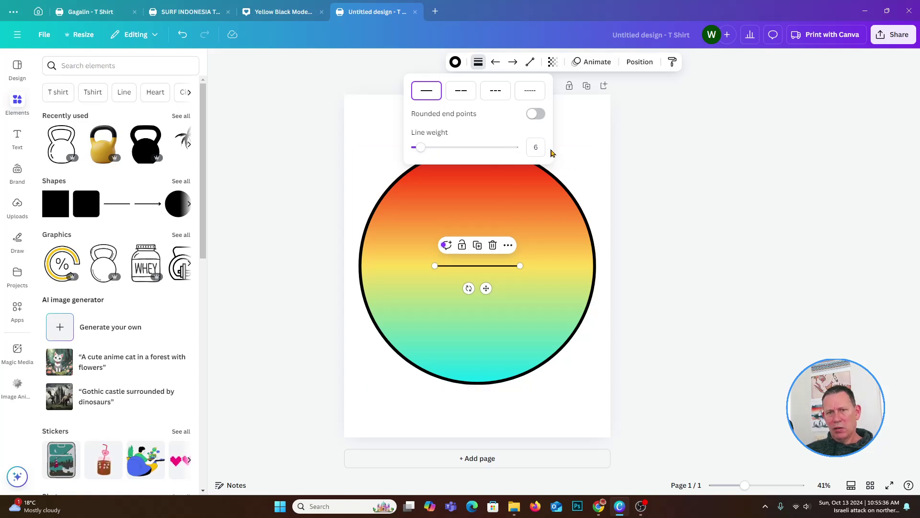
click(536, 147)
text(10)
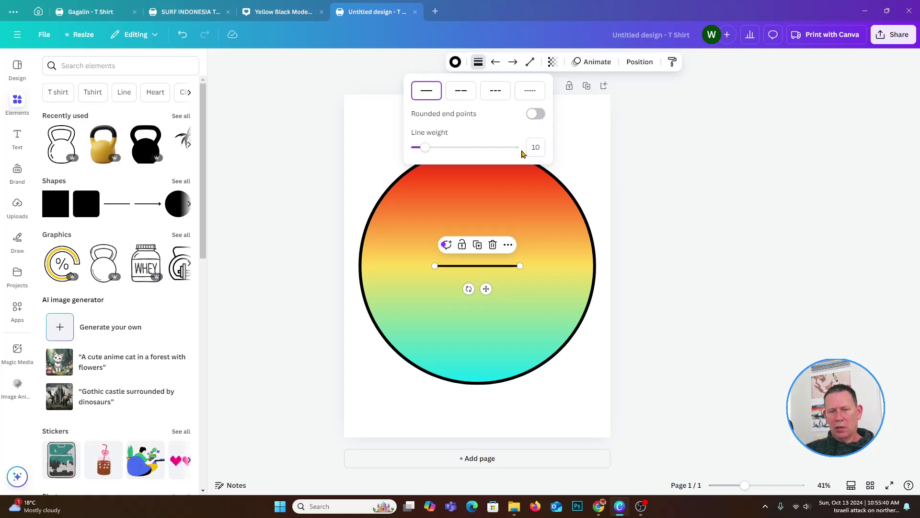
click(302, 171)
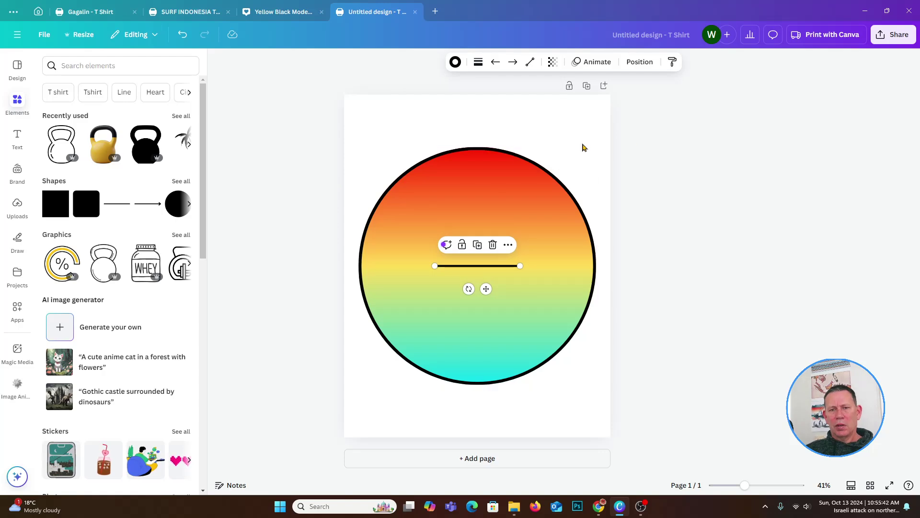
click(631, 142)
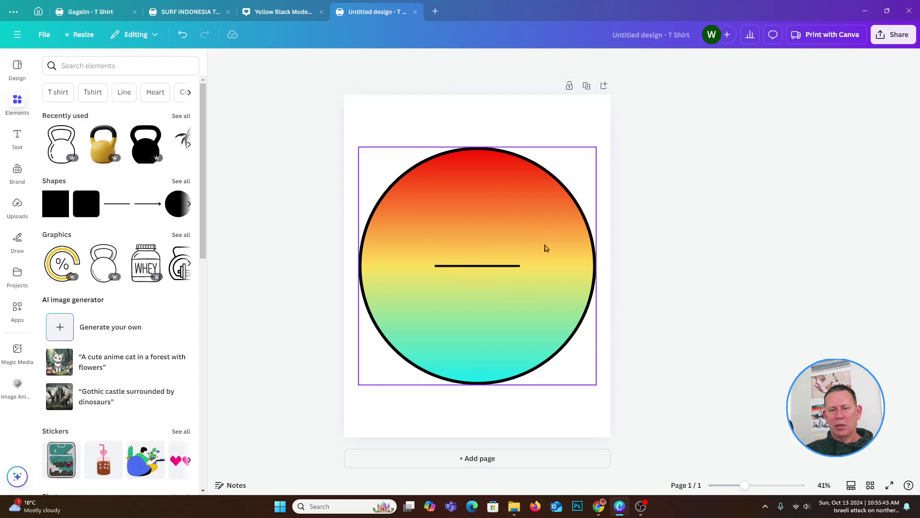
Stretch both ends of the line horizontally so it spans the circle's full width from border to border
click(504, 266)
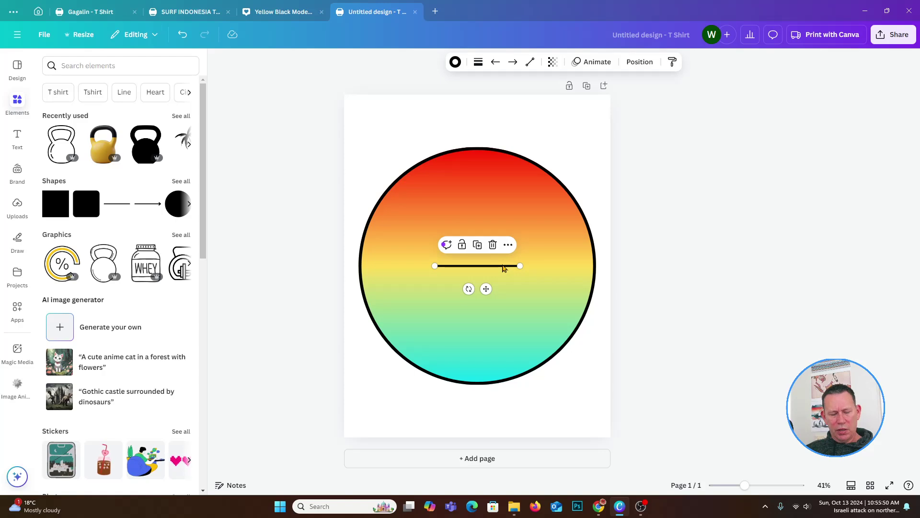
drag(517, 265, 594, 265)
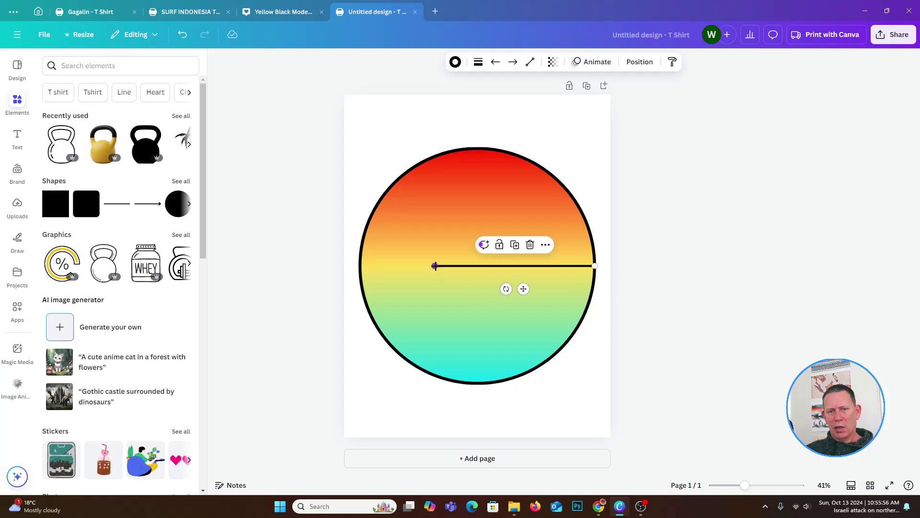
drag(435, 265, 361, 266)
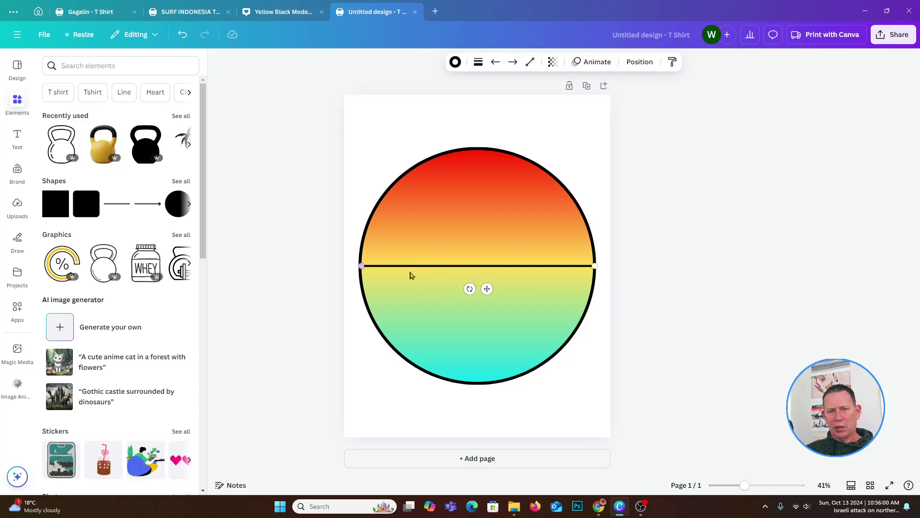
click(341, 168)
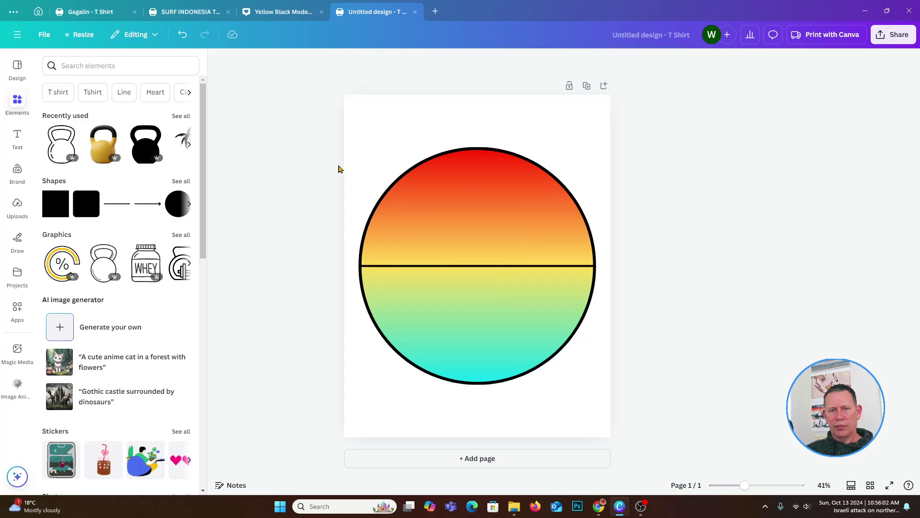
Duplicate the horizontal line across the circle five times
click(473, 266)
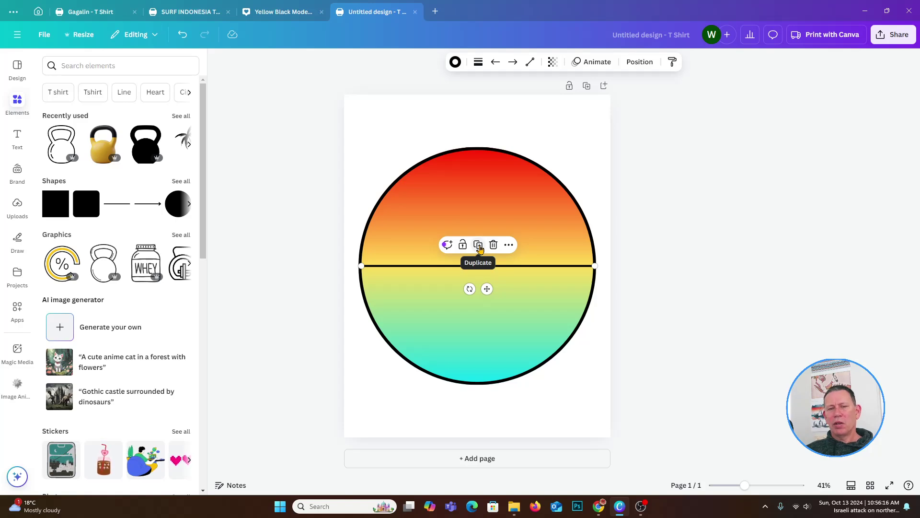
click(479, 248)
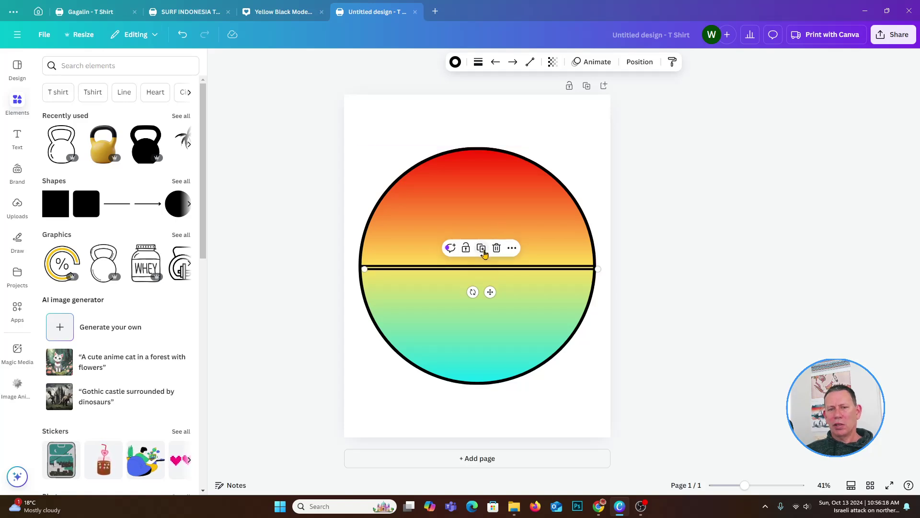
click(483, 251)
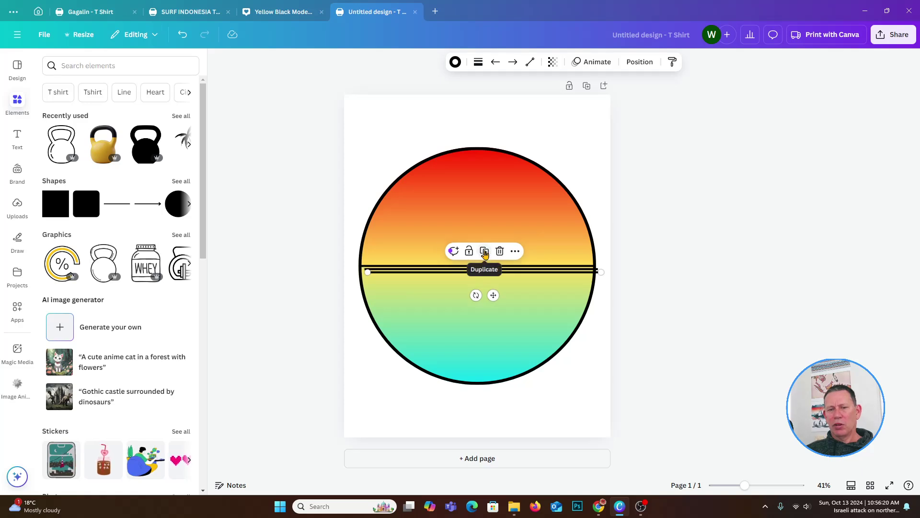
click(485, 254)
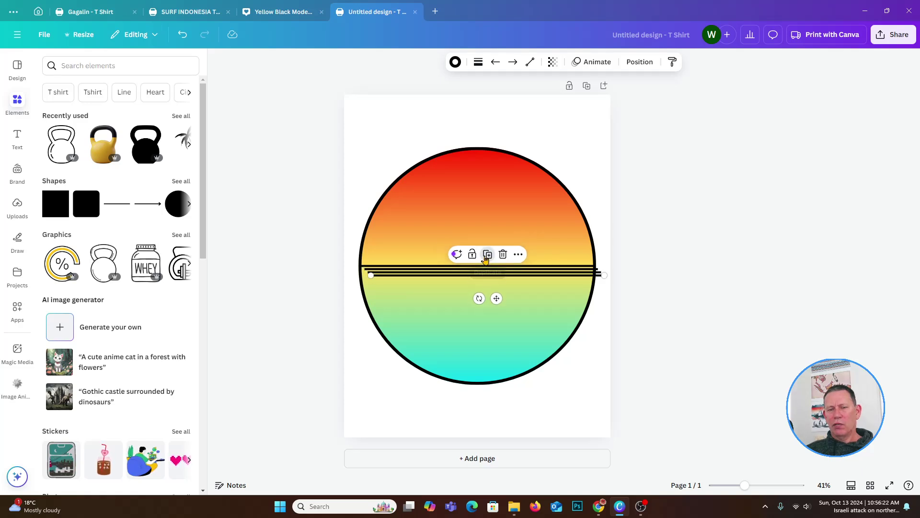
click(486, 257)
click(490, 258)
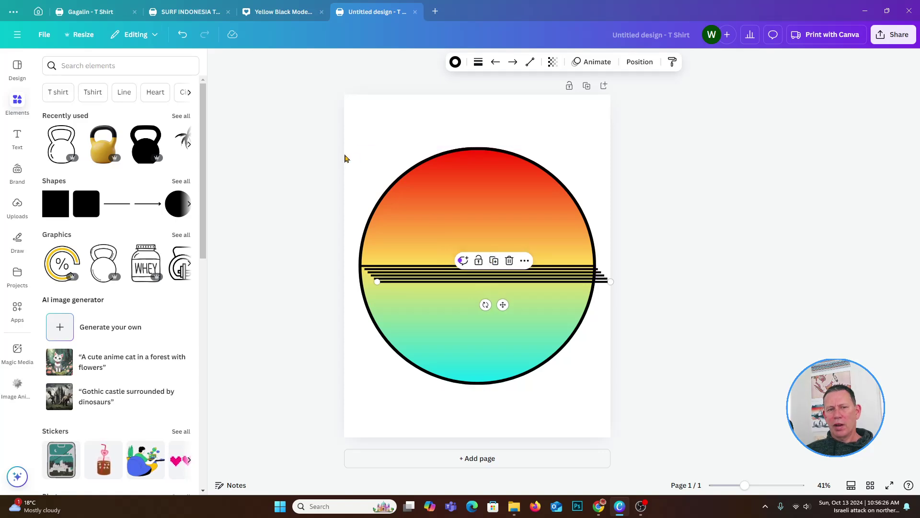
click(325, 200)
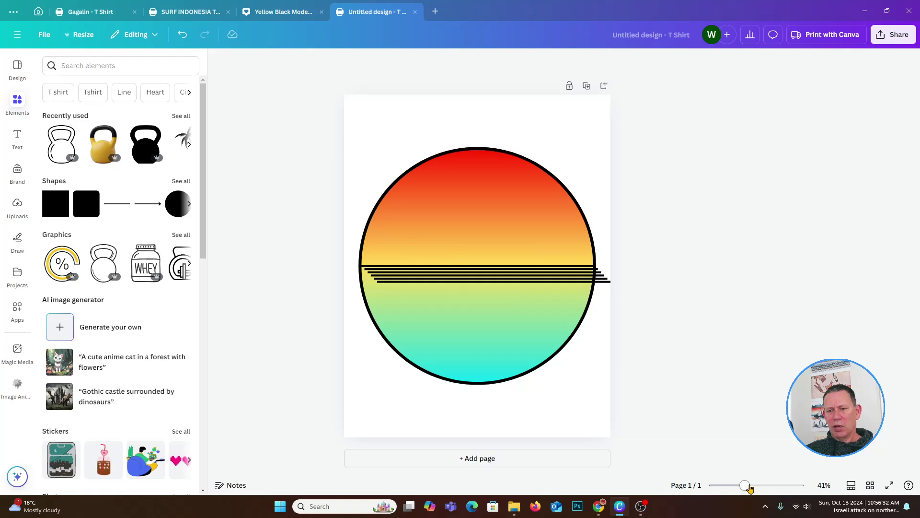
Select all six horizontal lines and align them to their left edges
drag(746, 485, 759, 486)
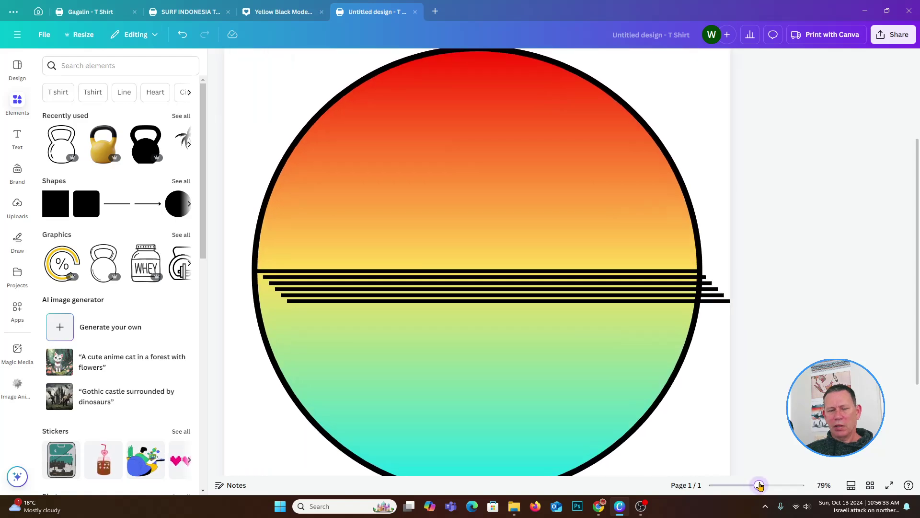
click(546, 305)
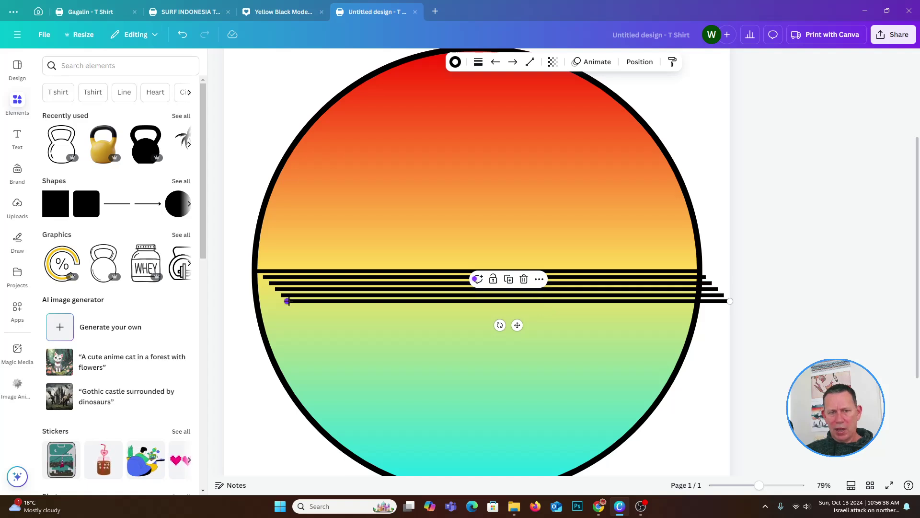
shift+click(338, 294)
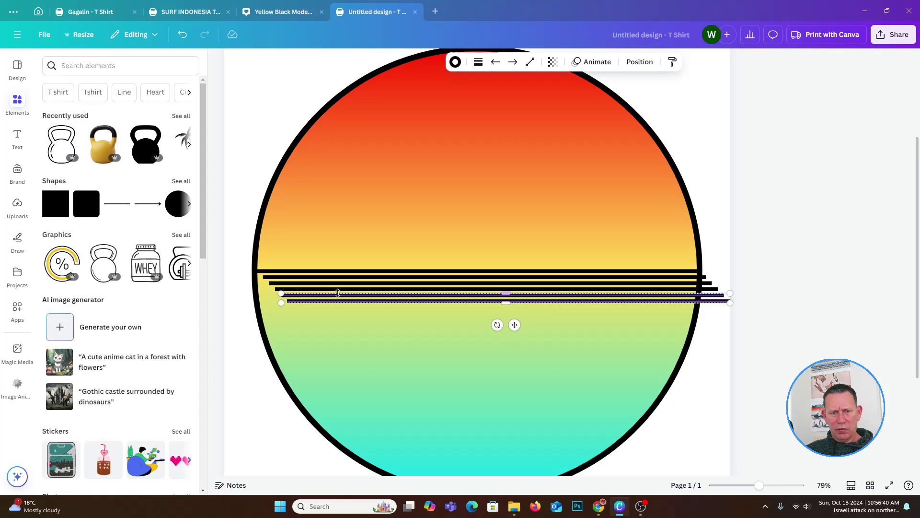
shift+click(335, 288)
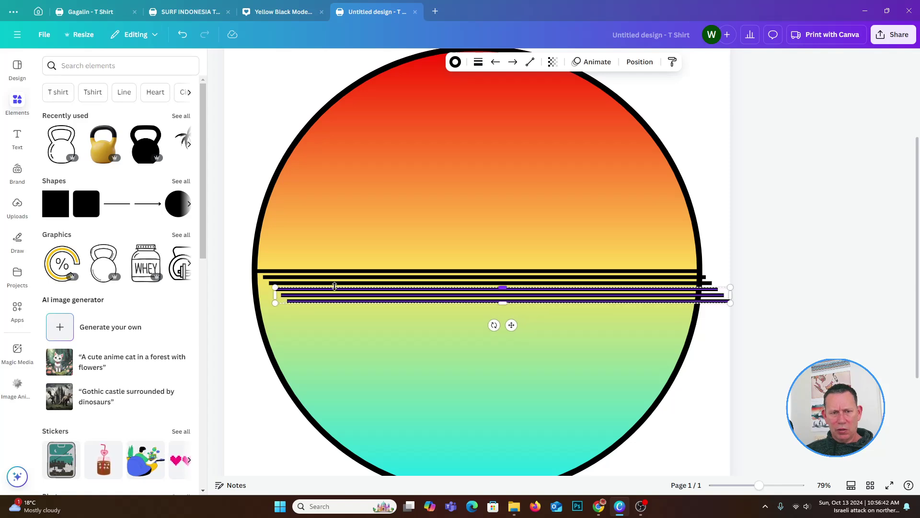
shift+click(333, 283)
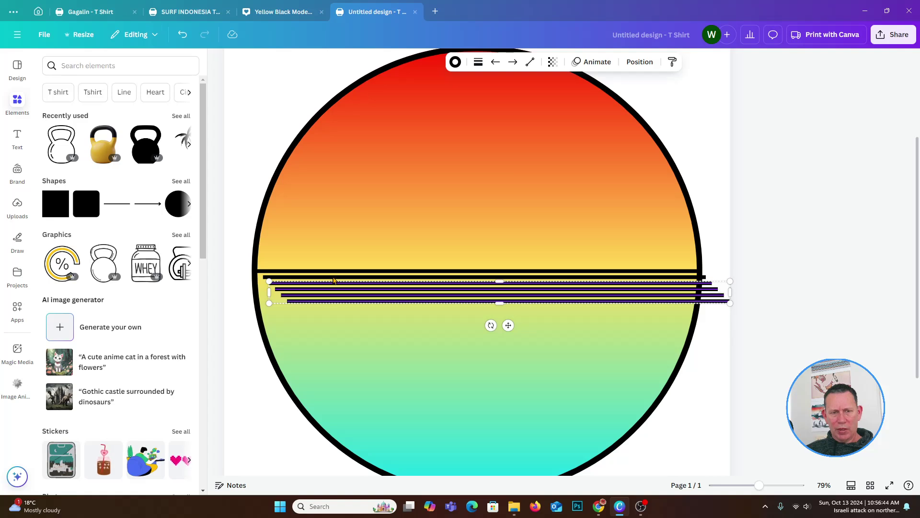
shift+click(332, 277)
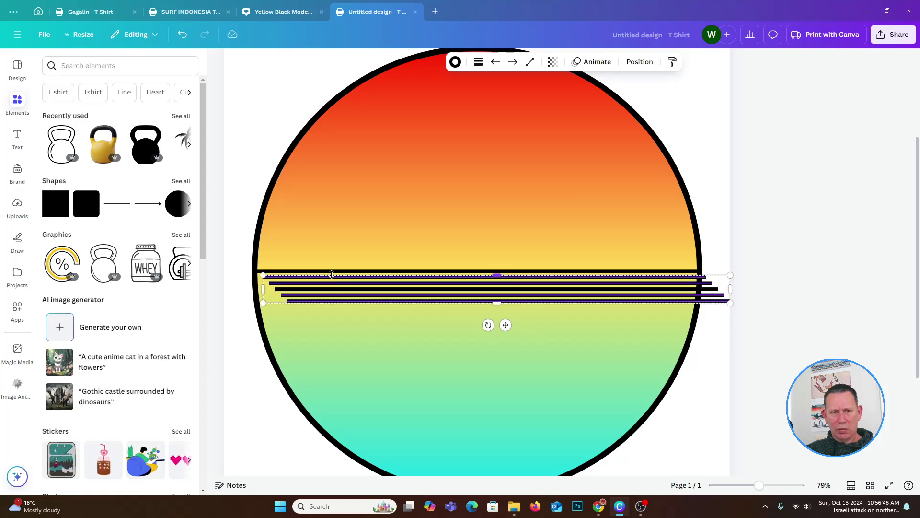
shift+click(330, 271)
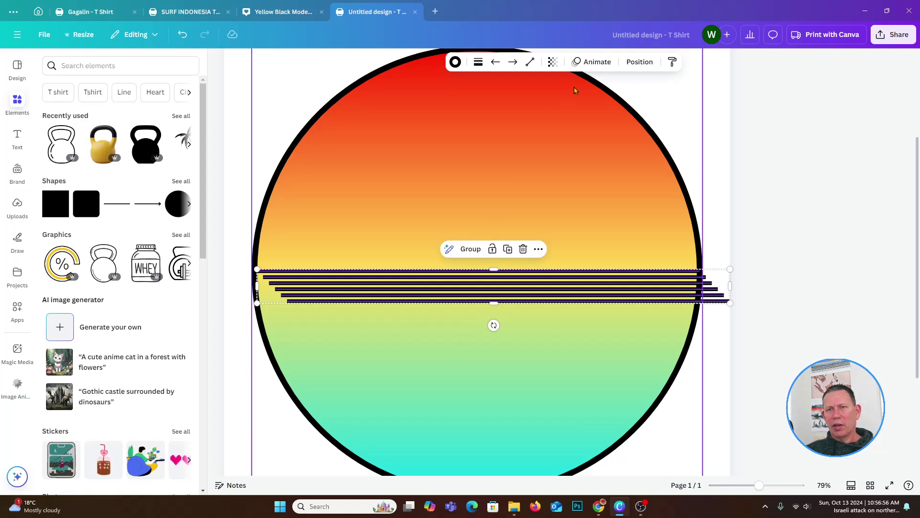
click(634, 64)
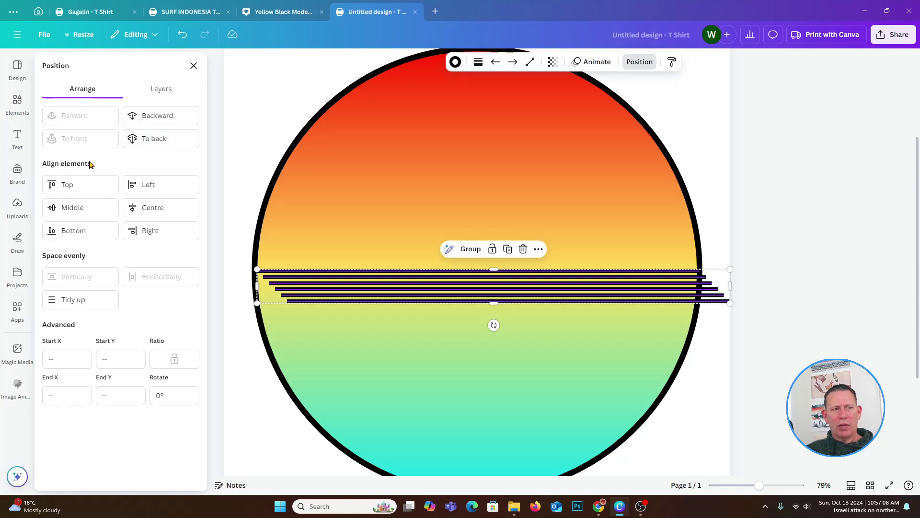
click(137, 186)
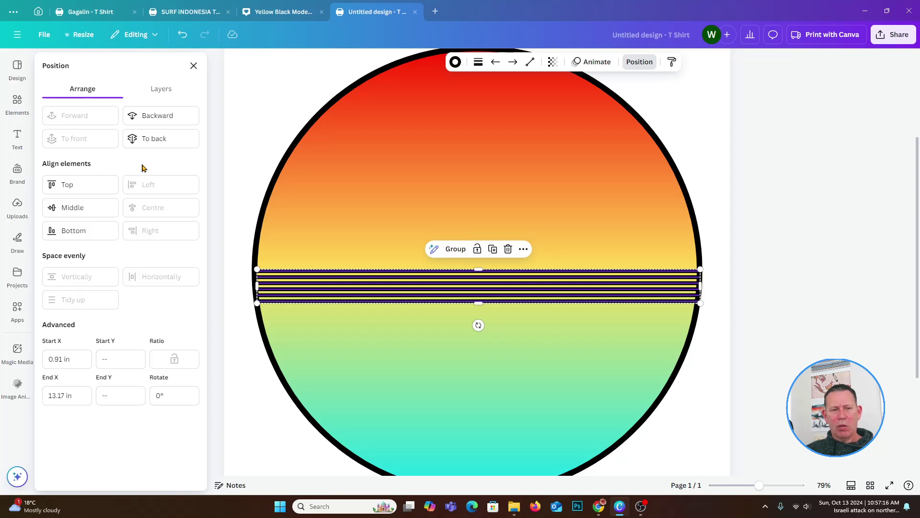
click(253, 138)
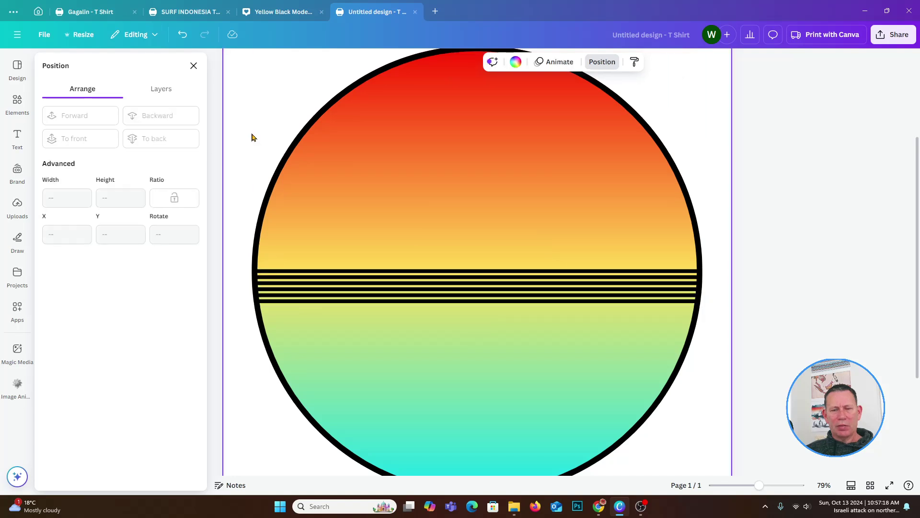
Move the uppermost of the six lines straight up into the red area, at about Y 4.66 in
drag(759, 485, 756, 487)
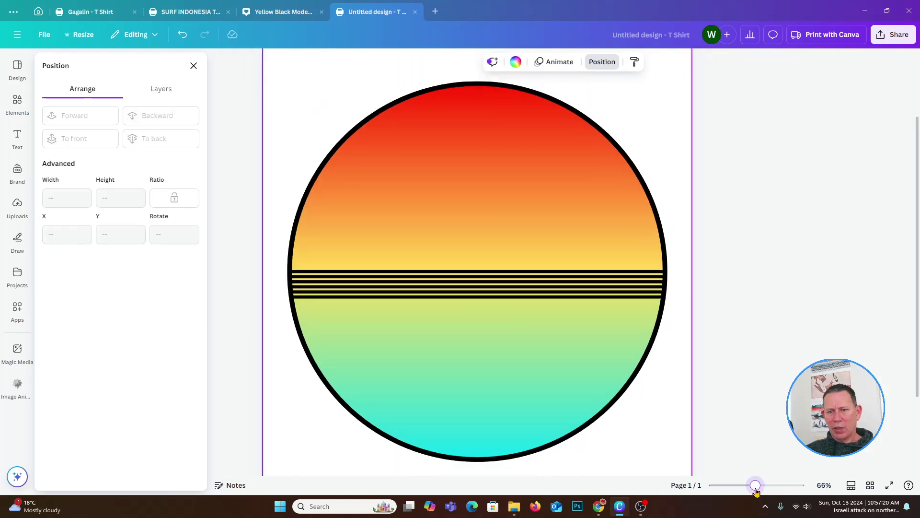
click(502, 273)
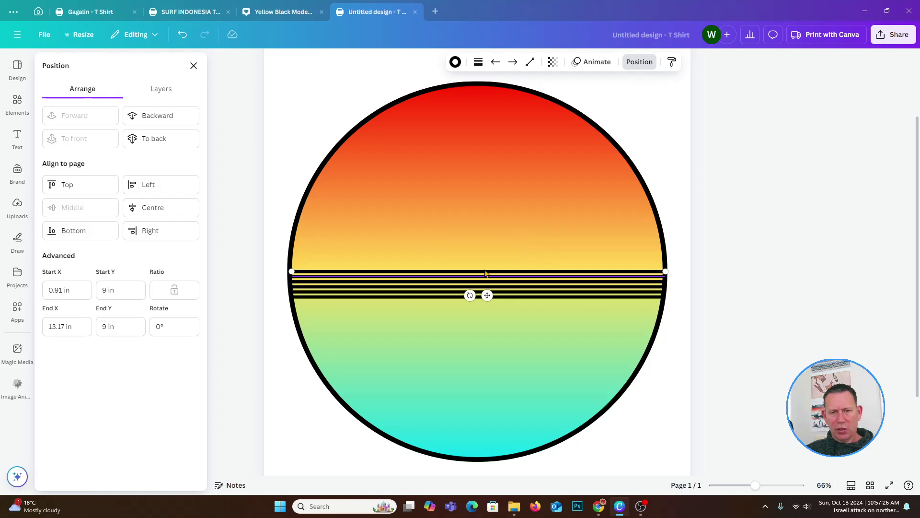
click(484, 273)
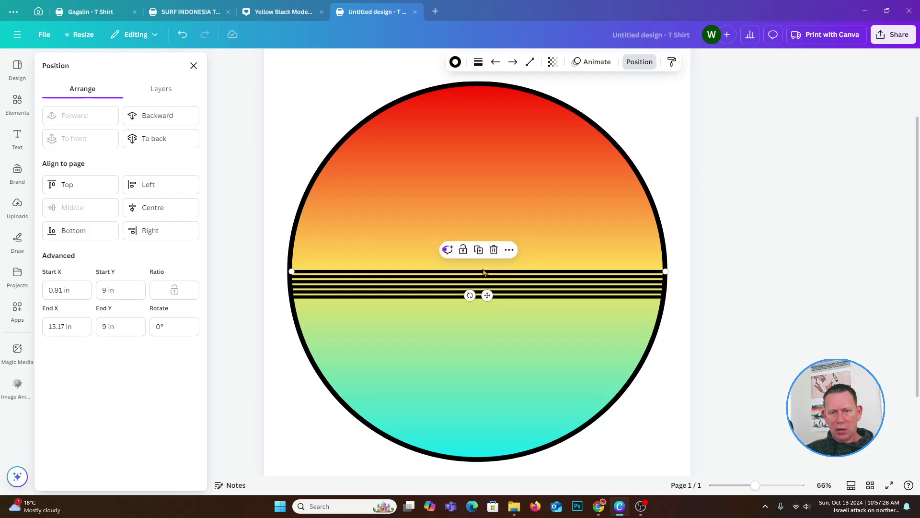
click(482, 263)
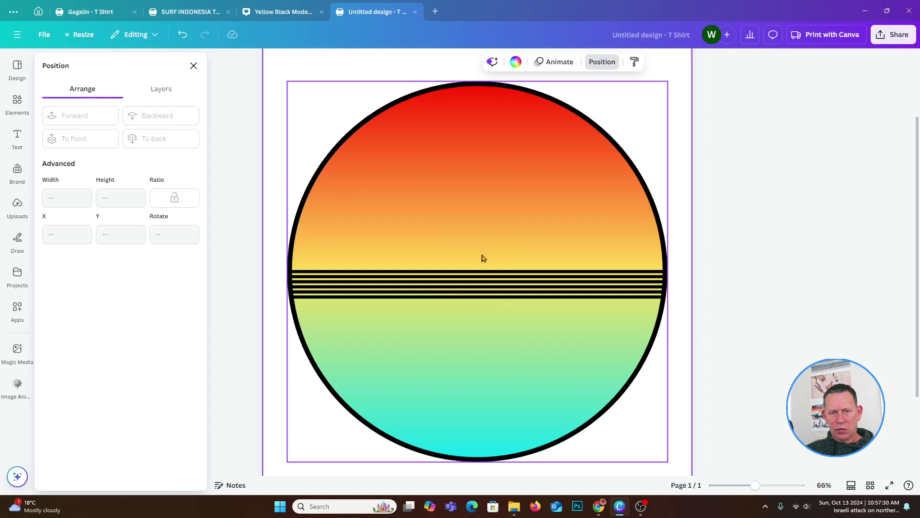
click(481, 271)
drag(481, 270, 481, 136)
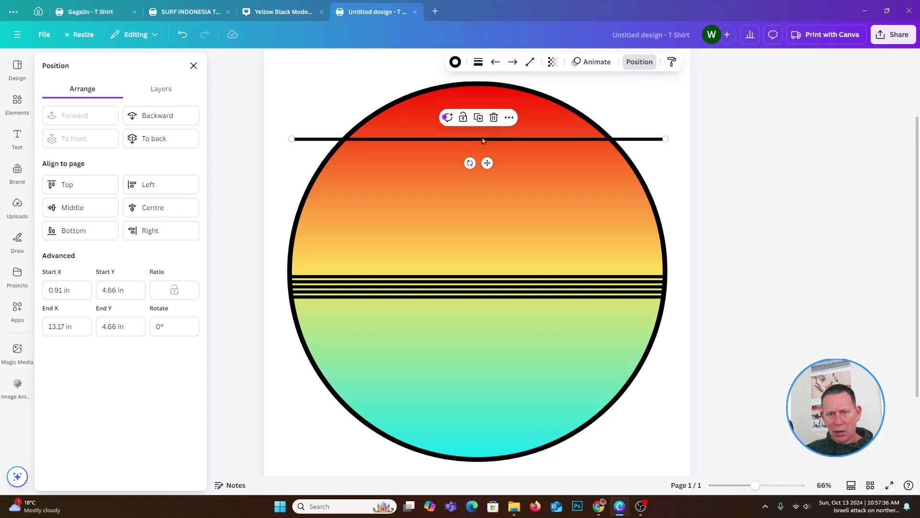
Move the lowest of the stacked lines straight down into the cyan area, at Y 13.5 in
click(483, 297)
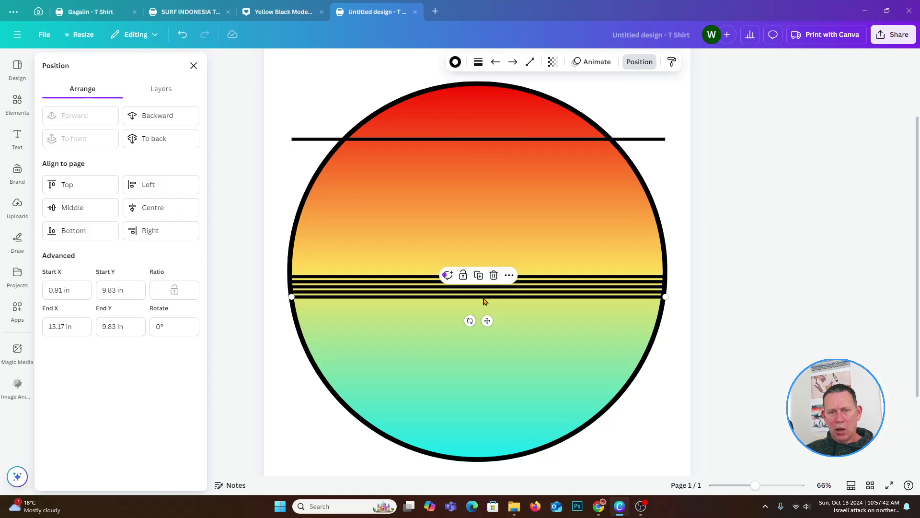
key(ctrl+c)
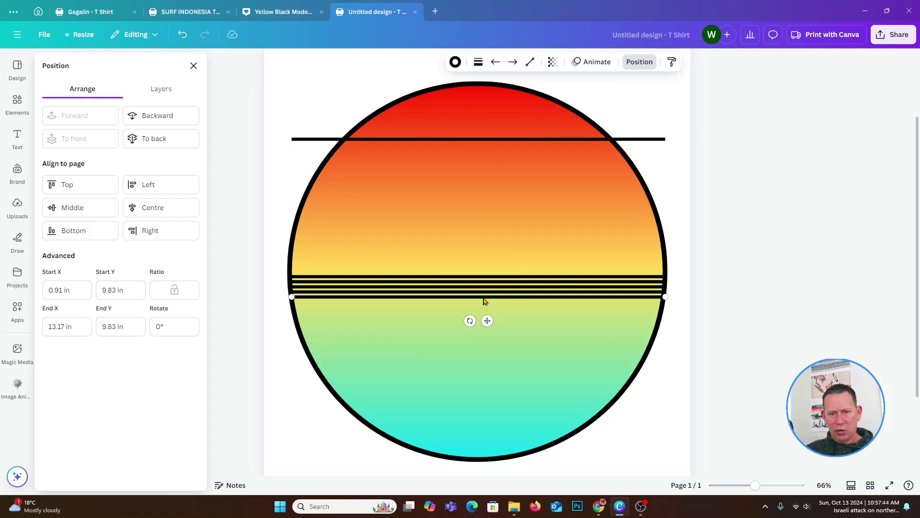
drag(483, 306, 487, 409)
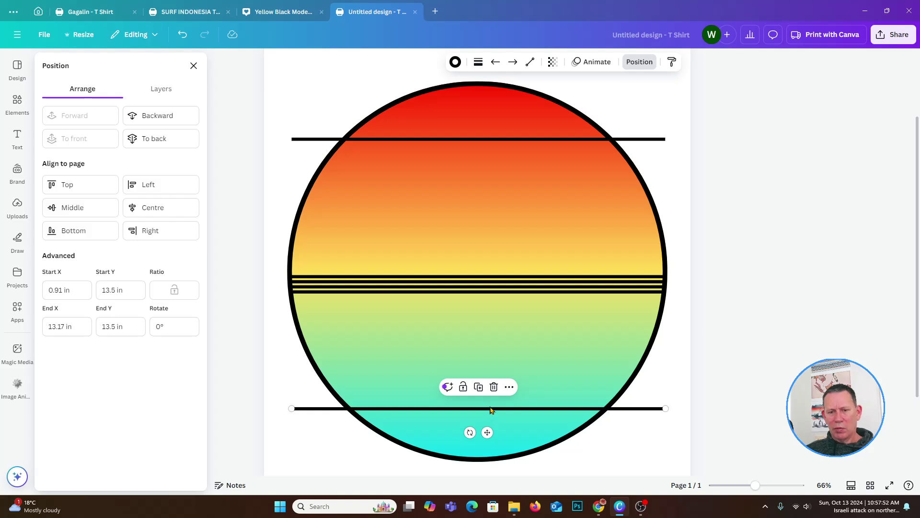
Select all six horizontal lines and space them evenly in the vertical direction
shift+click(394, 294)
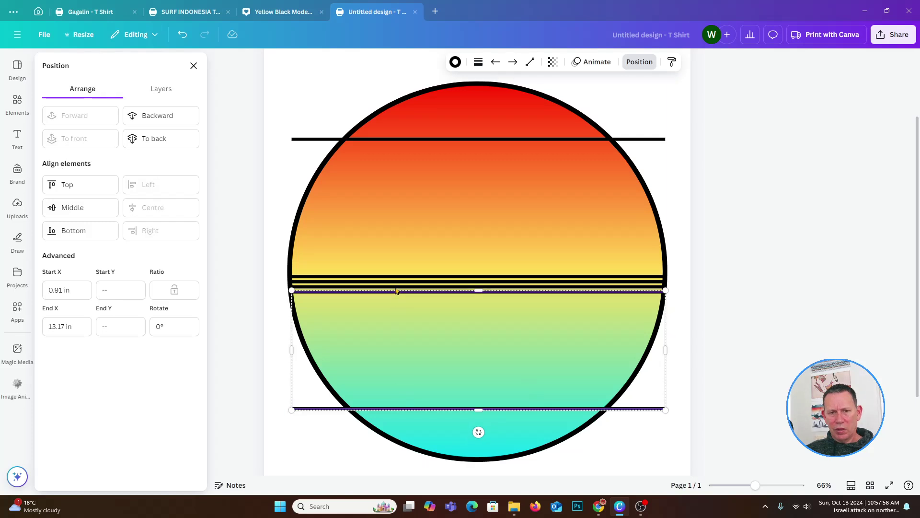
shift+click(396, 290)
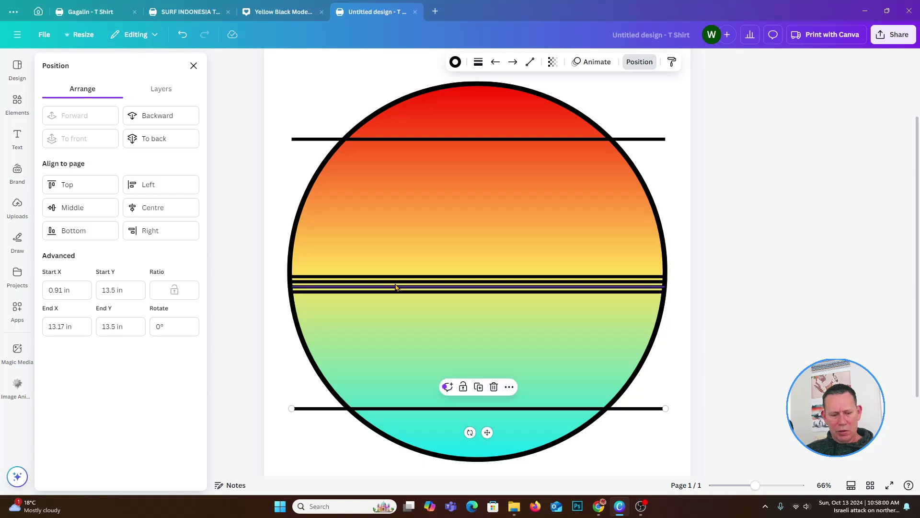
click(397, 291)
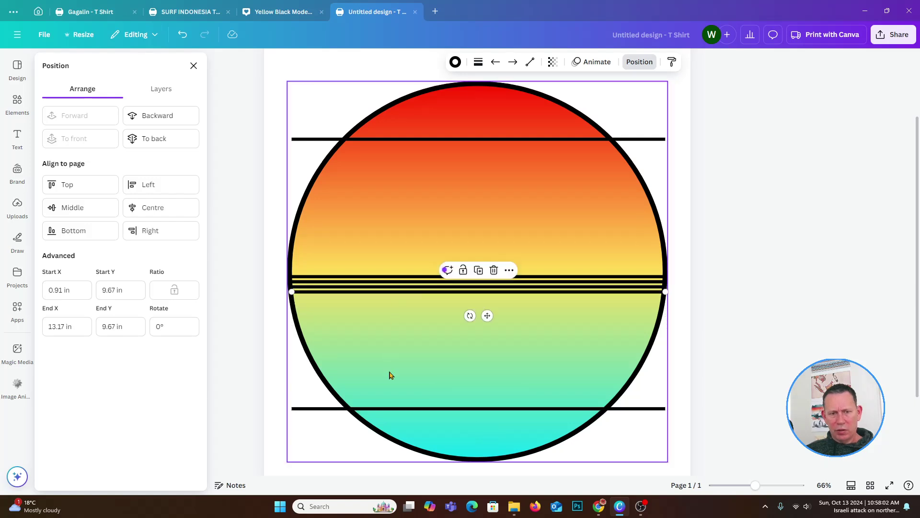
shift+click(341, 410)
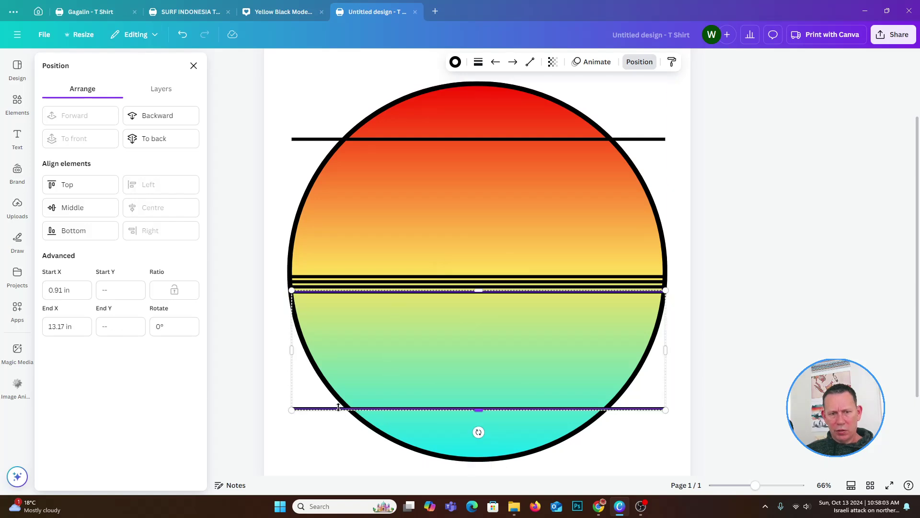
shift+click(353, 283)
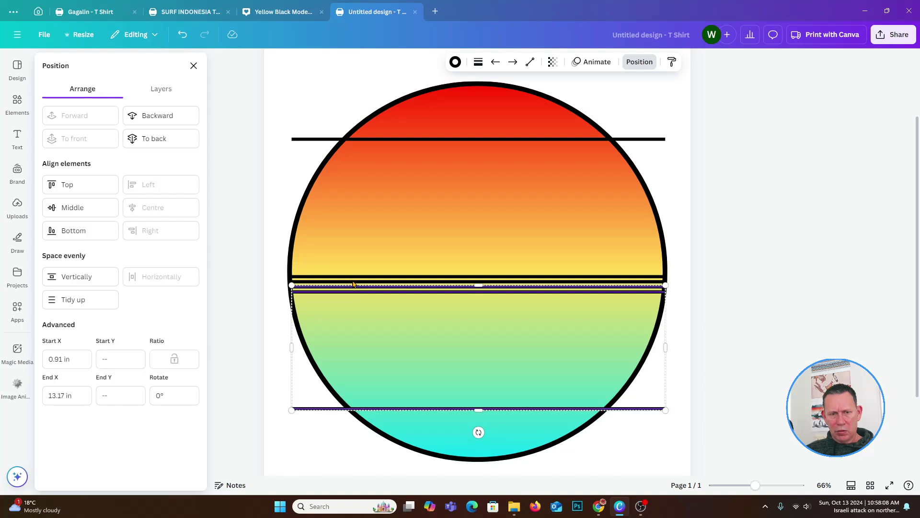
shift+click(358, 278)
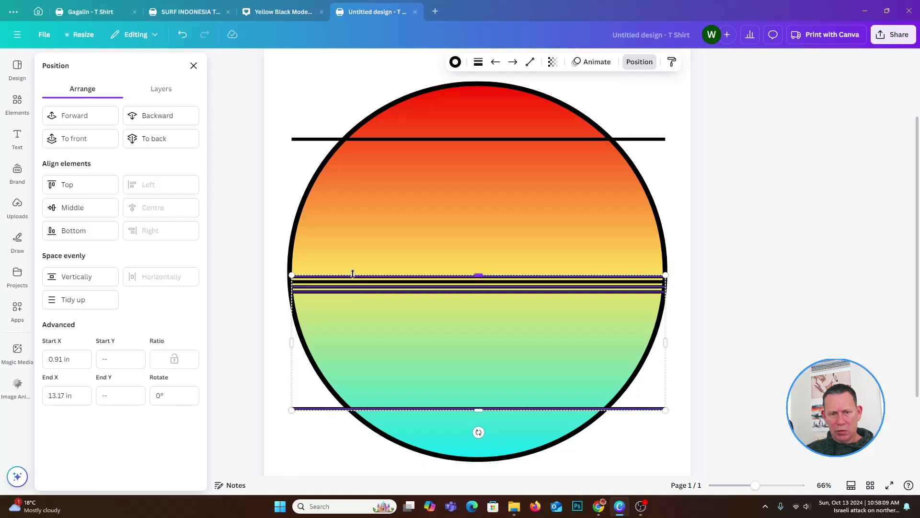
shift+click(381, 283)
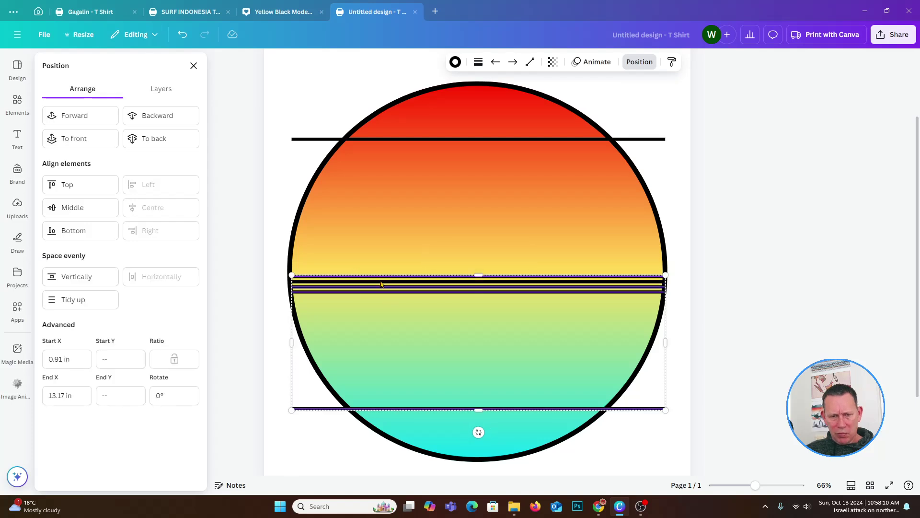
shift+click(412, 139)
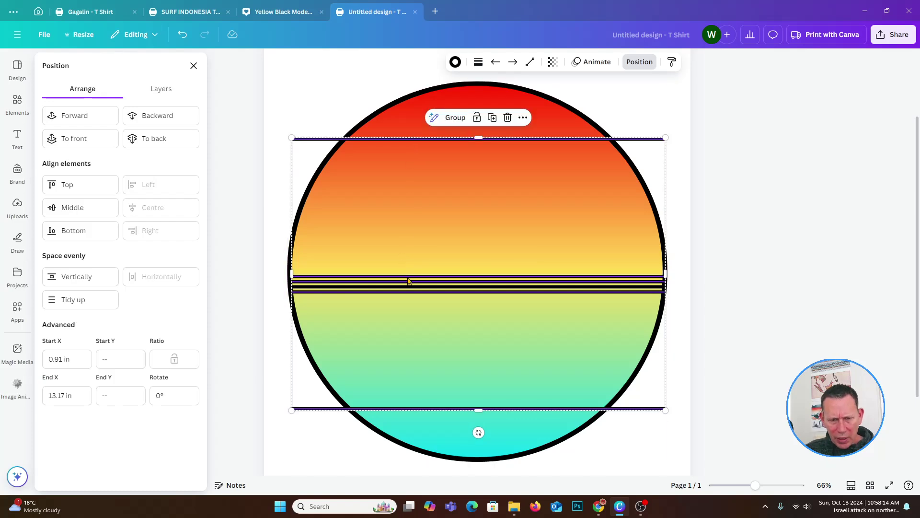
drag(755, 485, 761, 485)
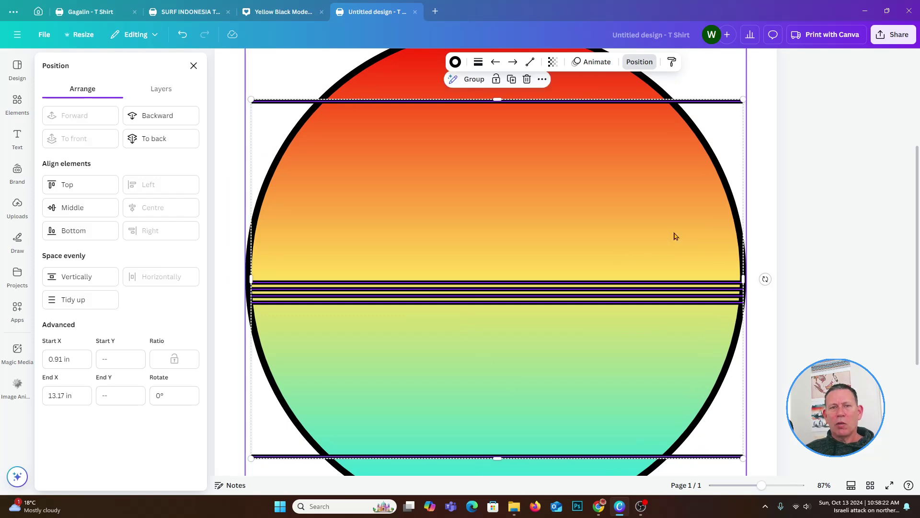
click(638, 62)
click(638, 62)
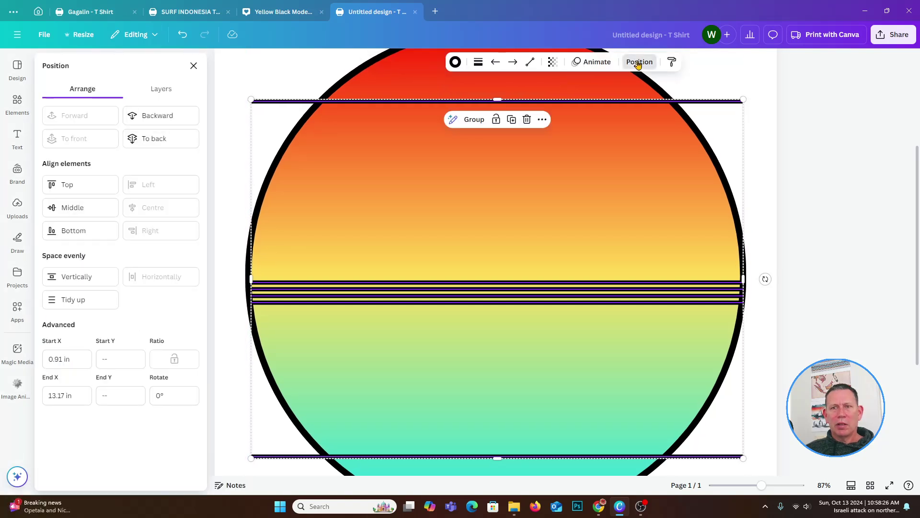
click(79, 278)
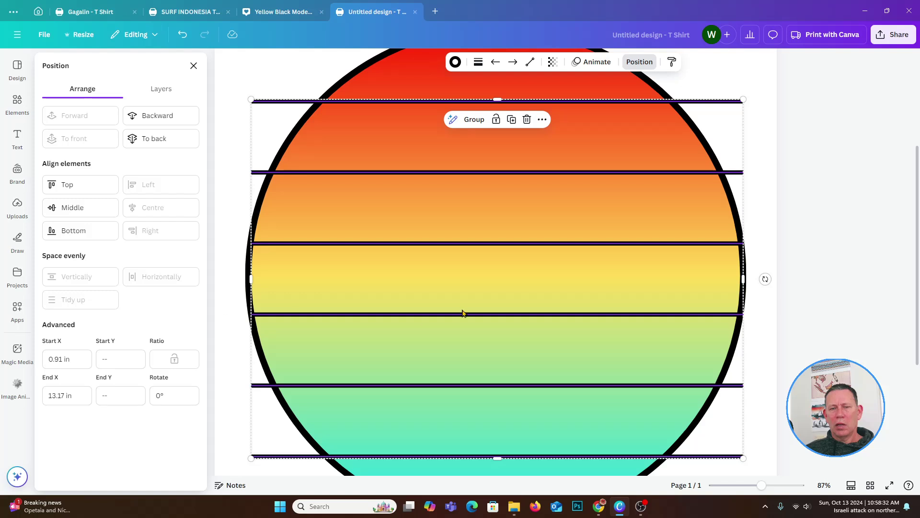
scroll(462, 312, down, 2)
scroll(463, 312, up, 2)
drag(761, 485, 751, 486)
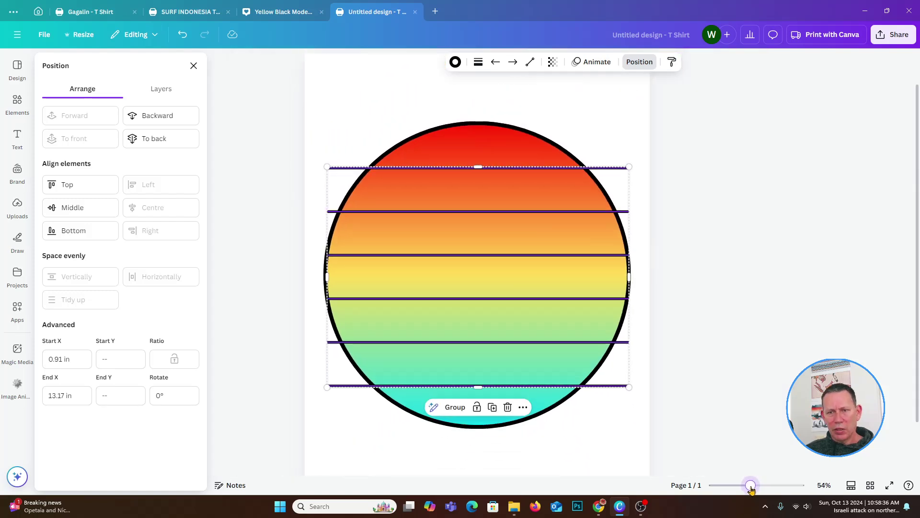
click(618, 468)
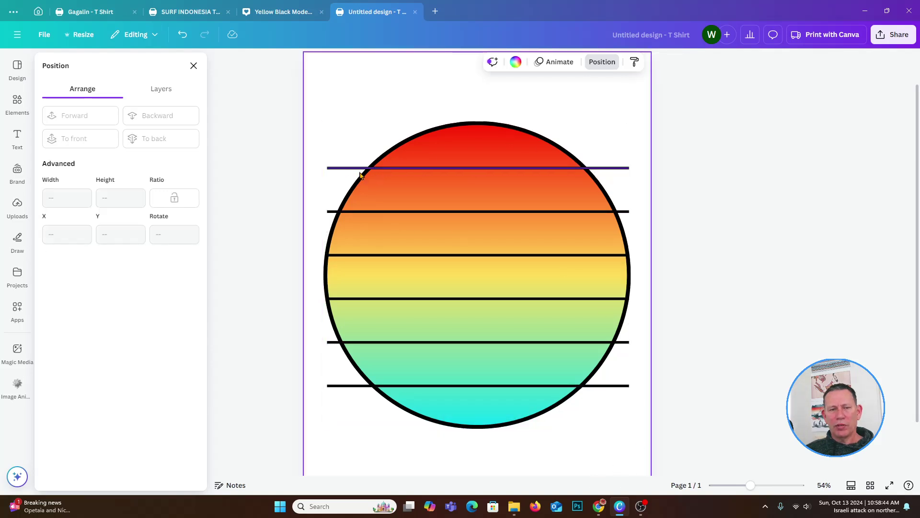
Shorten both ends of the top line to the circle's border, from about X 2.58 in to 11.49 in
click(342, 169)
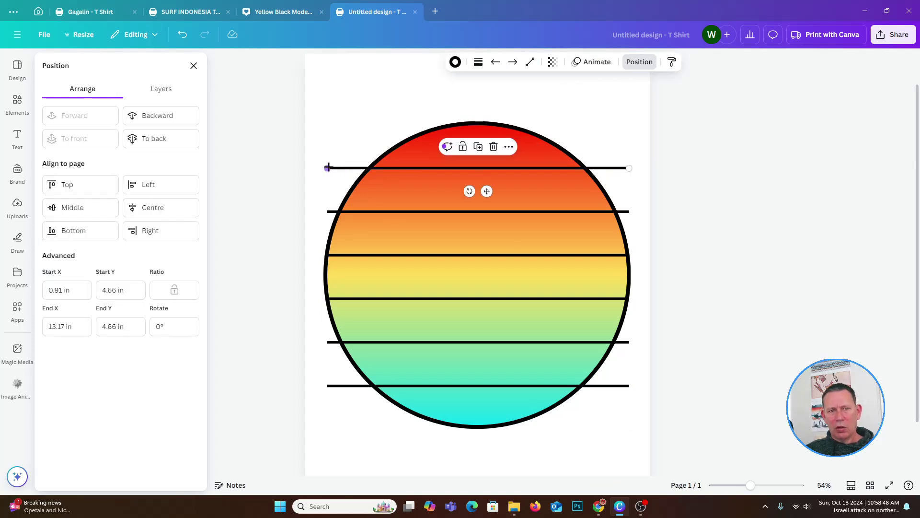
drag(327, 168, 368, 168)
drag(622, 167, 586, 167)
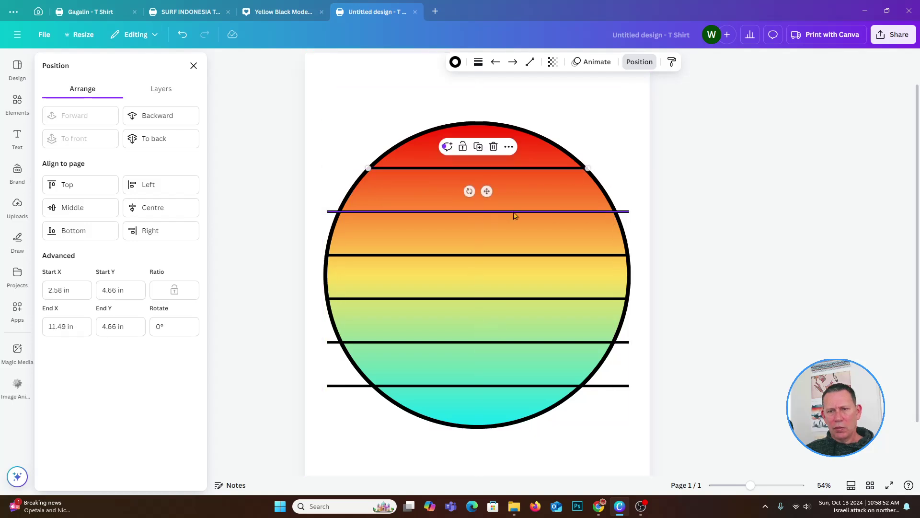
Shorten the second and fifth lines from the top so their ends meet the circle's border
click(329, 211)
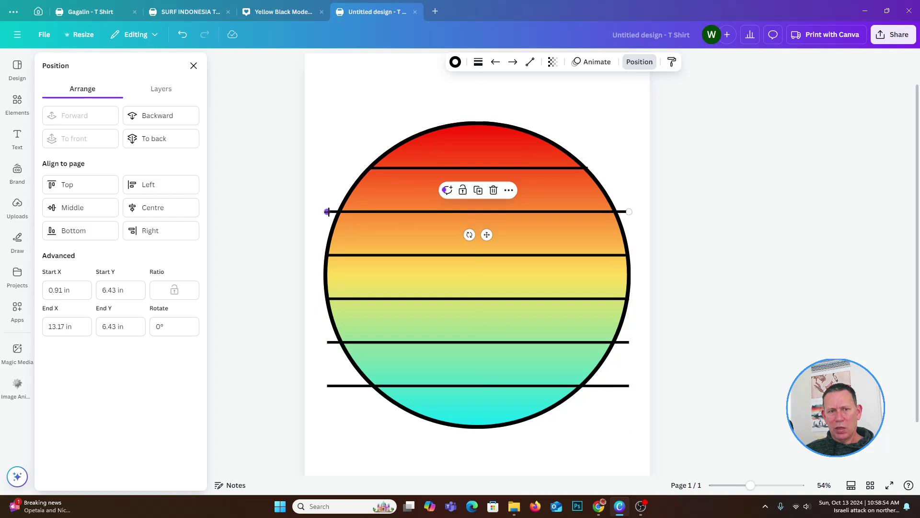
drag(328, 212, 340, 212)
click(333, 343)
drag(327, 342, 339, 341)
Shorten the bottom line to about X 2.87–11.2 in, and shift the fifth line slightly left to fit within the circle's border
click(342, 386)
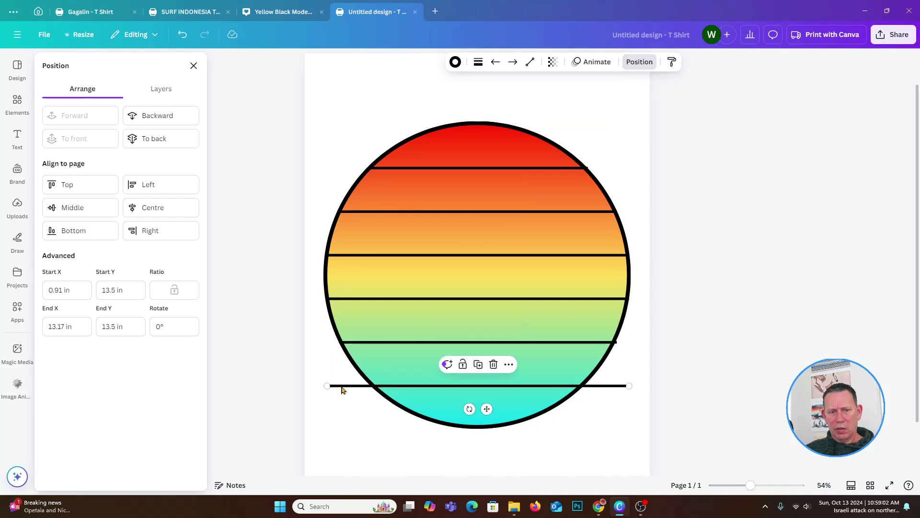
drag(327, 385, 376, 388)
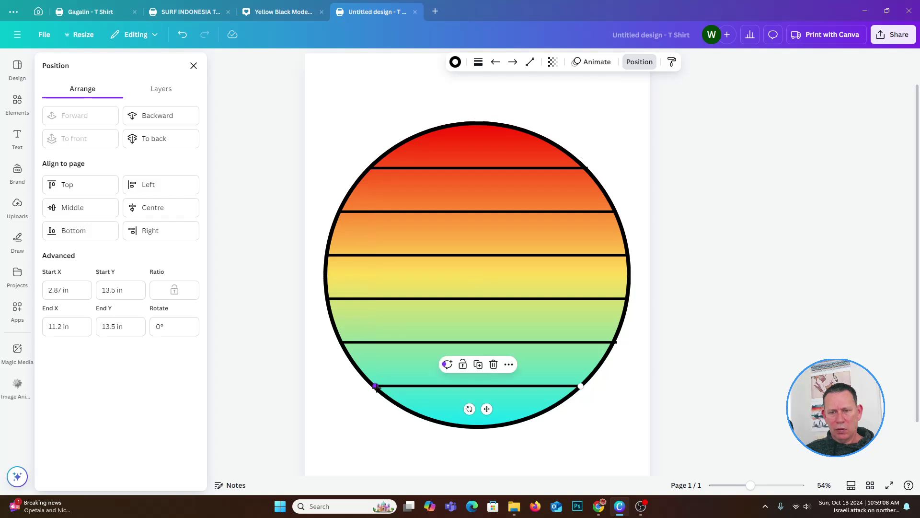
click(273, 197)
click(606, 343)
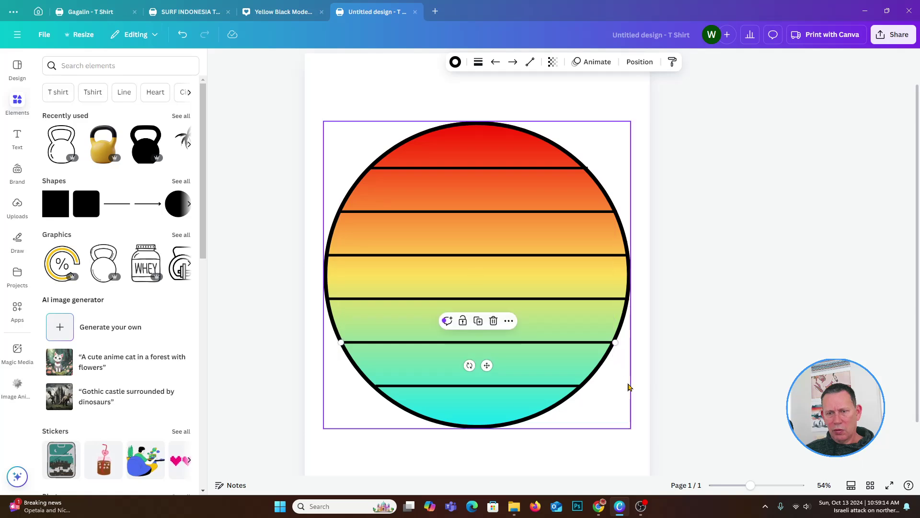
click(610, 437)
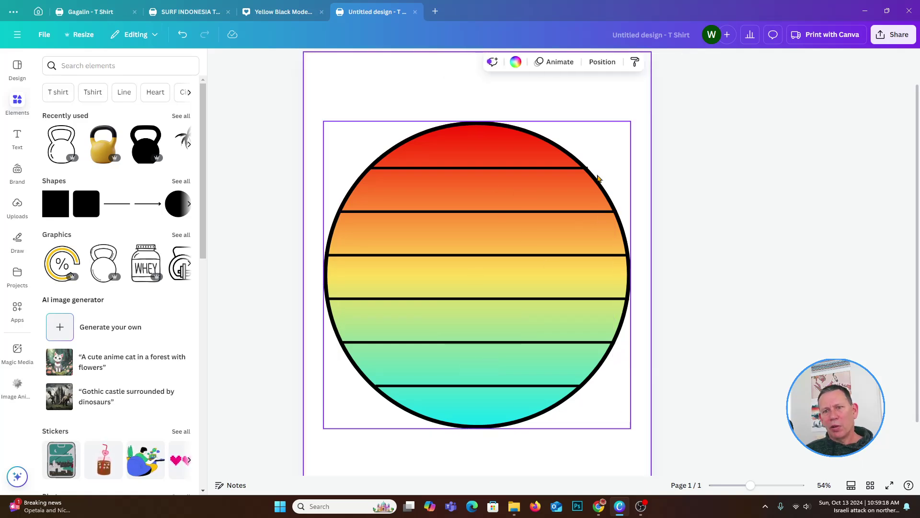
Try a slightly shorter top line, then extend its ends back to the circle's border
click(579, 169)
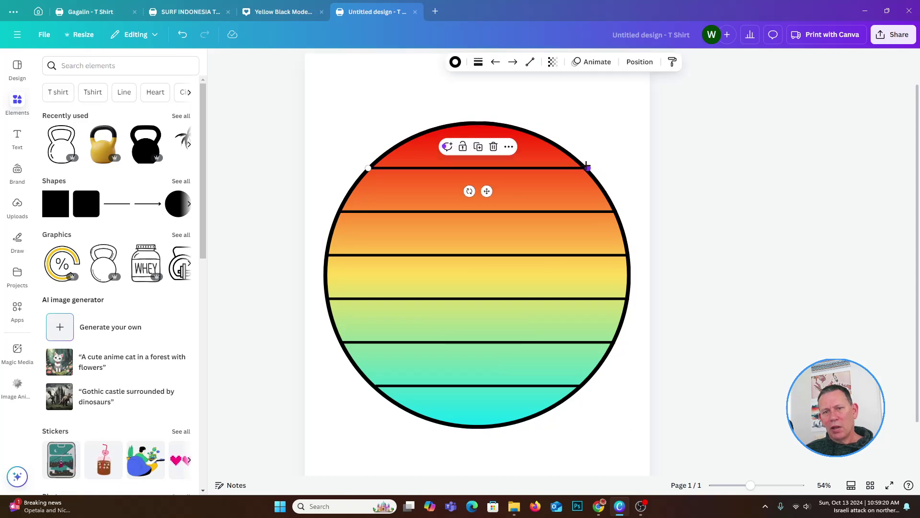
drag(586, 166, 580, 168)
click(594, 153)
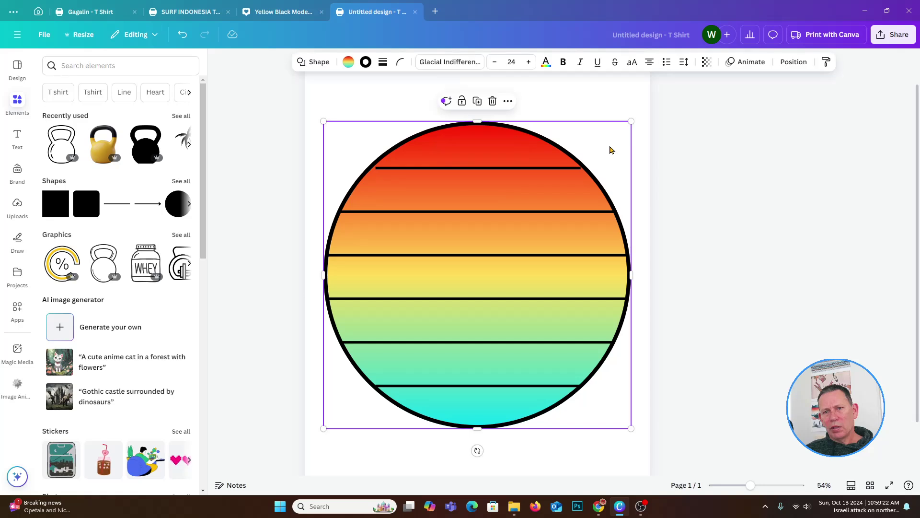
click(567, 169)
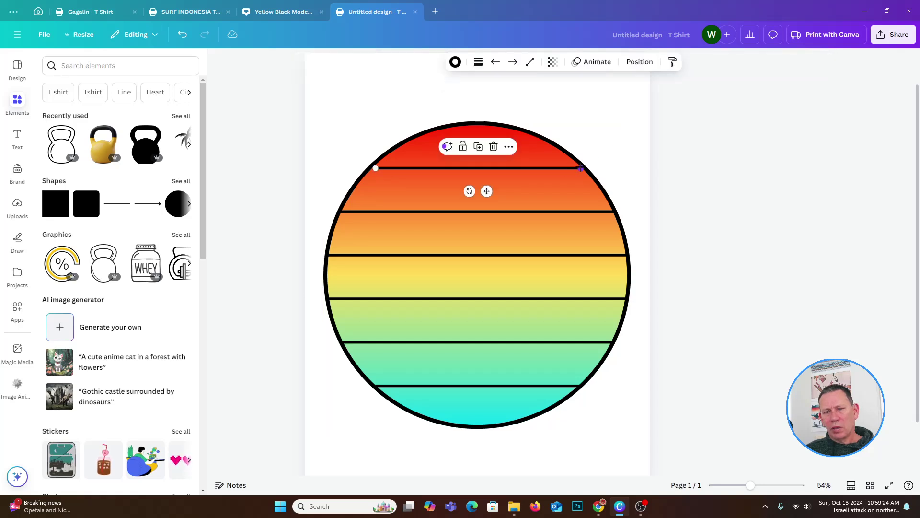
drag(580, 168, 584, 166)
click(604, 150)
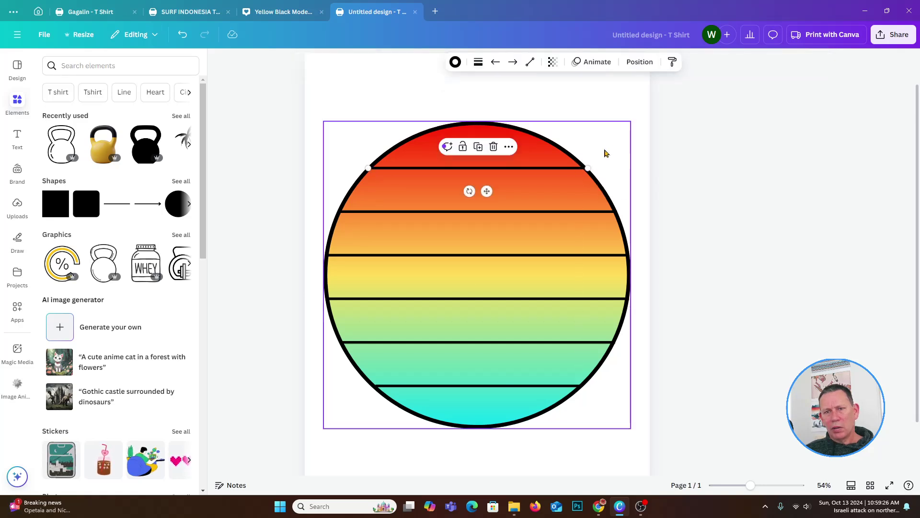
Nudge the top line slightly left so its right end stays within the circle's border
click(573, 171)
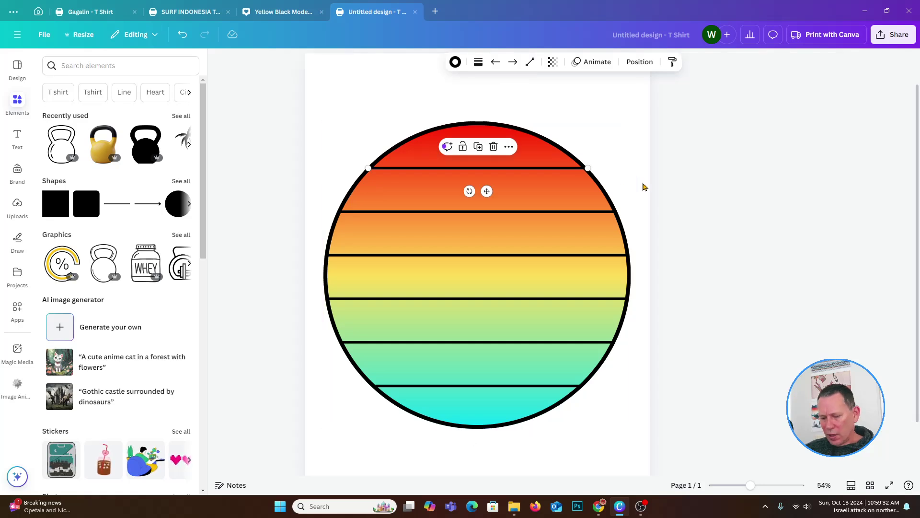
key(Left)
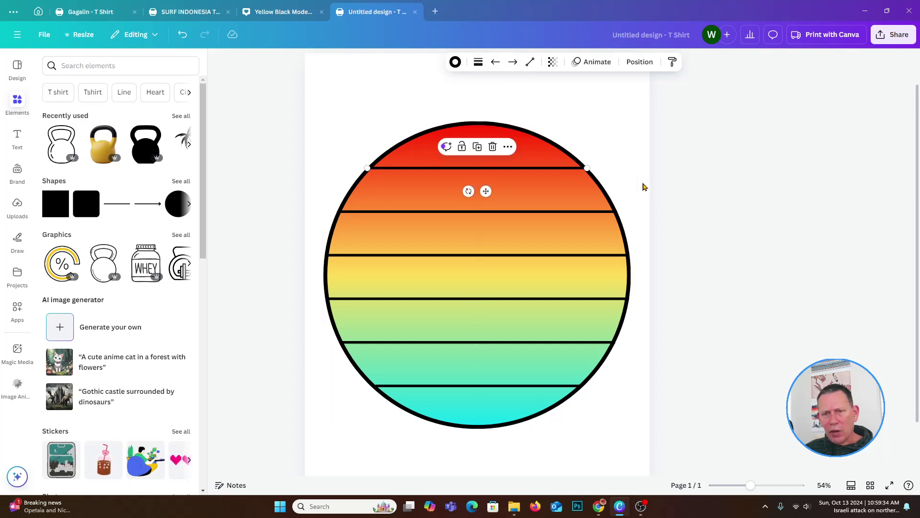
click(589, 148)
scroll(577, 152, up, 2)
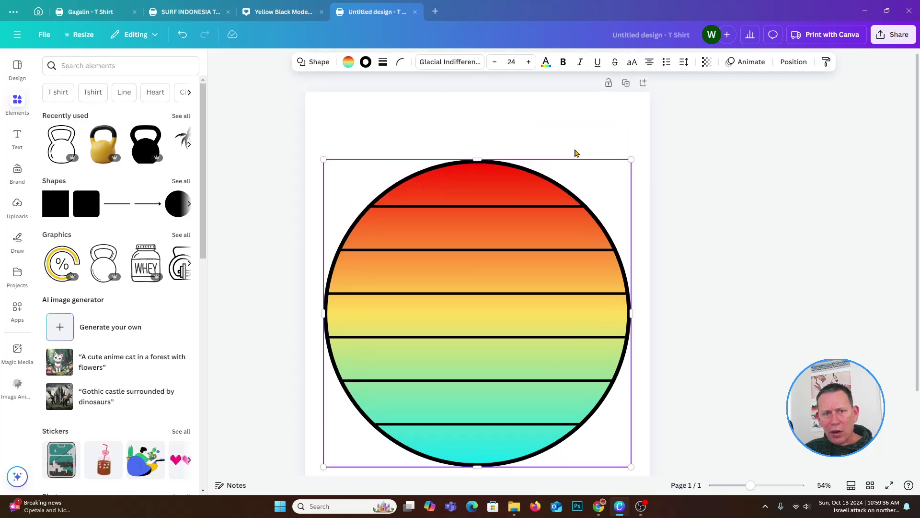
Shift the top line slightly further left to balance its ends on the circle's border, and check the bottom line's ends
drag(751, 485, 763, 486)
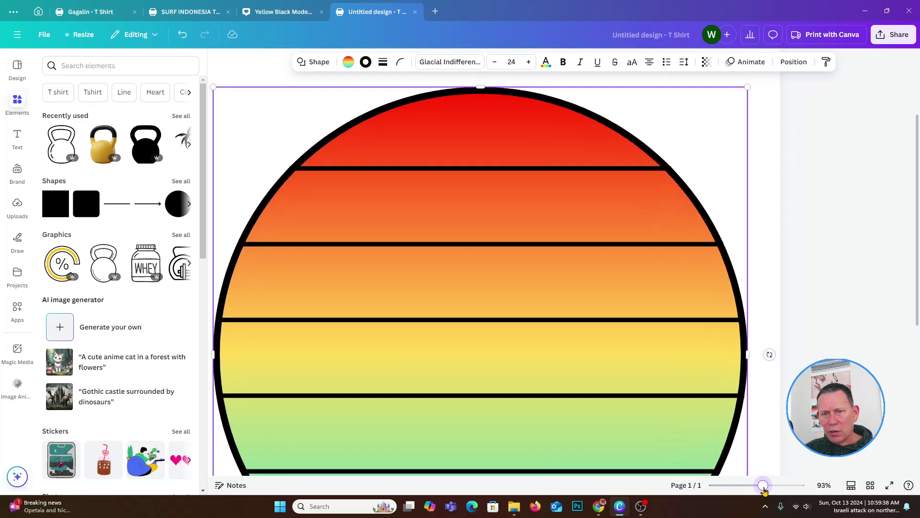
click(594, 168)
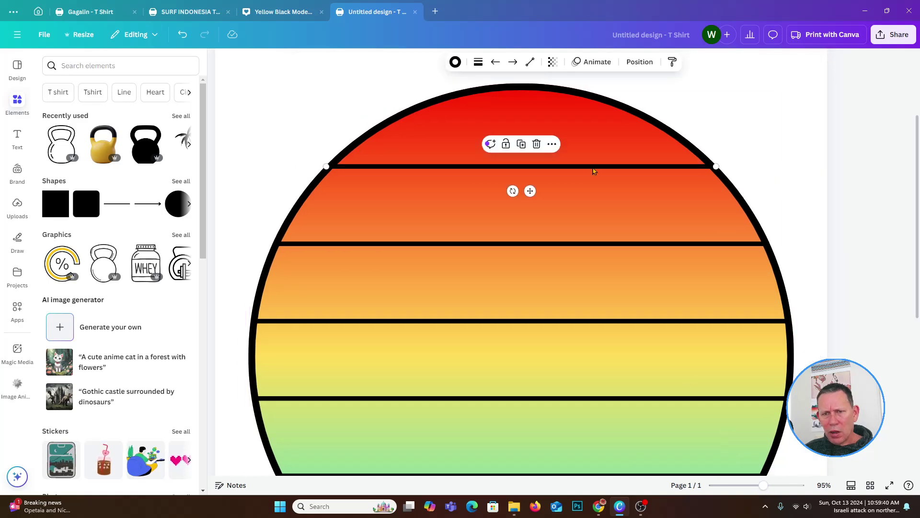
key(Left)
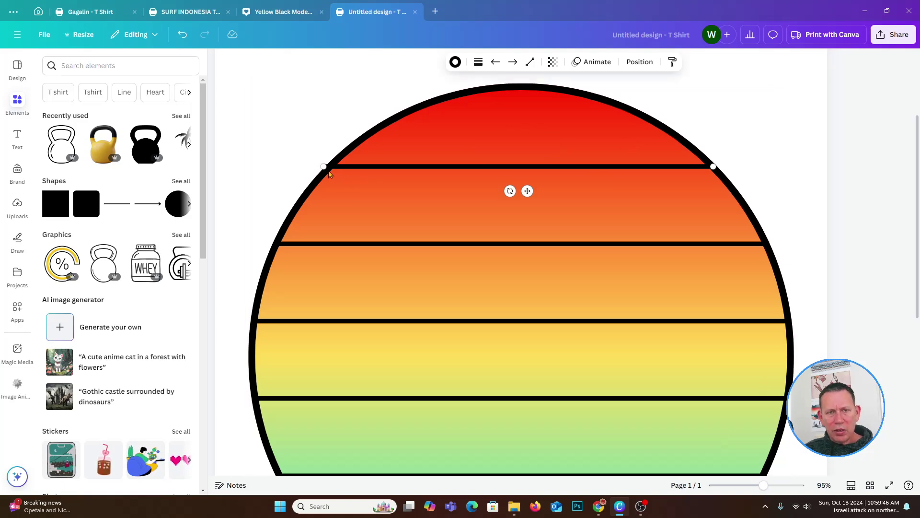
click(288, 174)
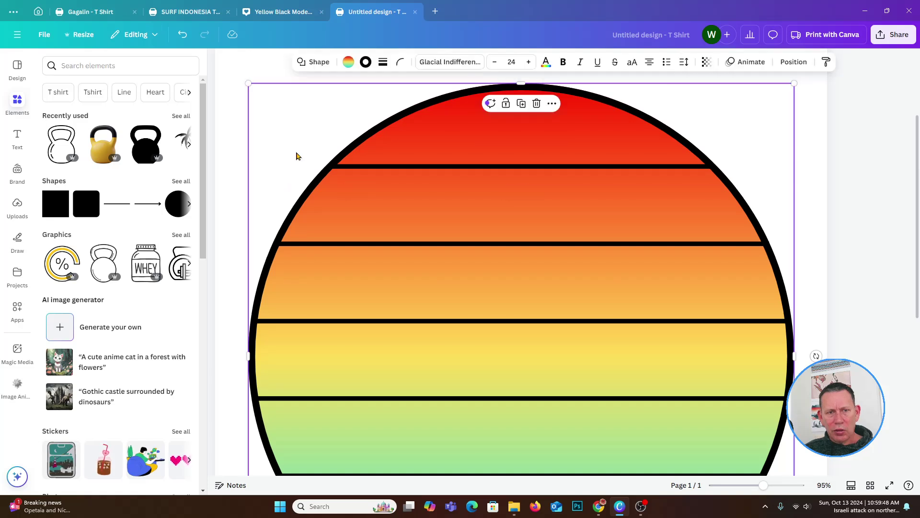
scroll(403, 183, down, 4)
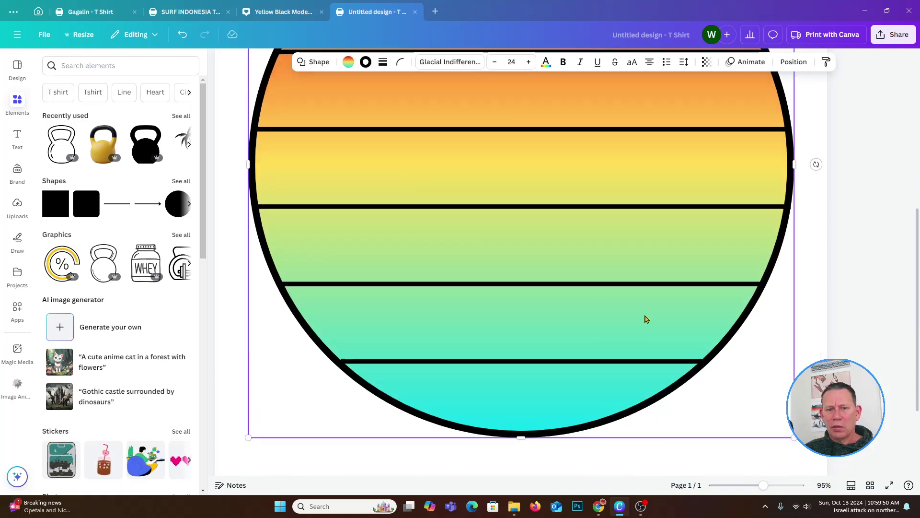
click(370, 363)
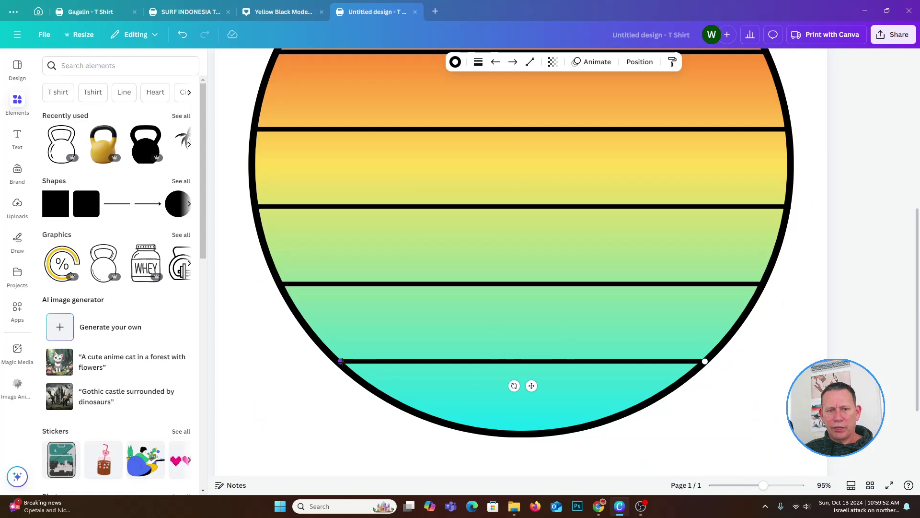
click(318, 378)
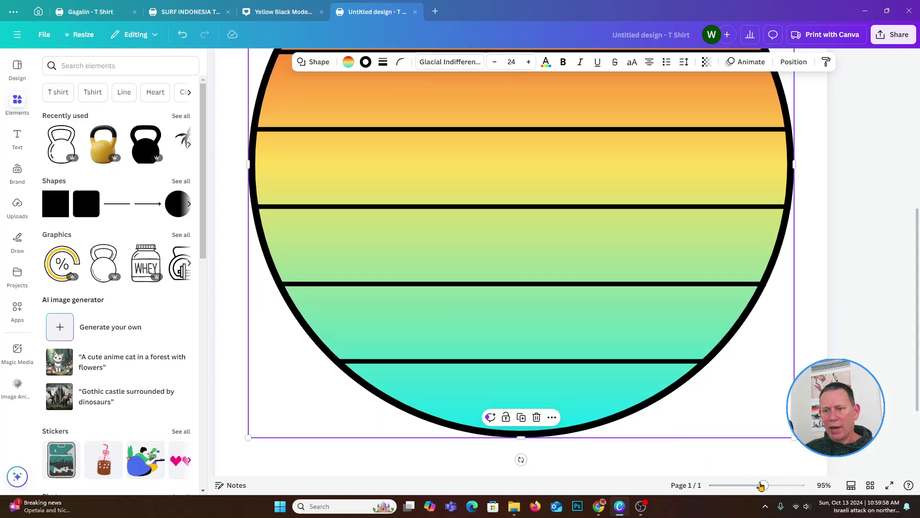
drag(762, 485, 745, 485)
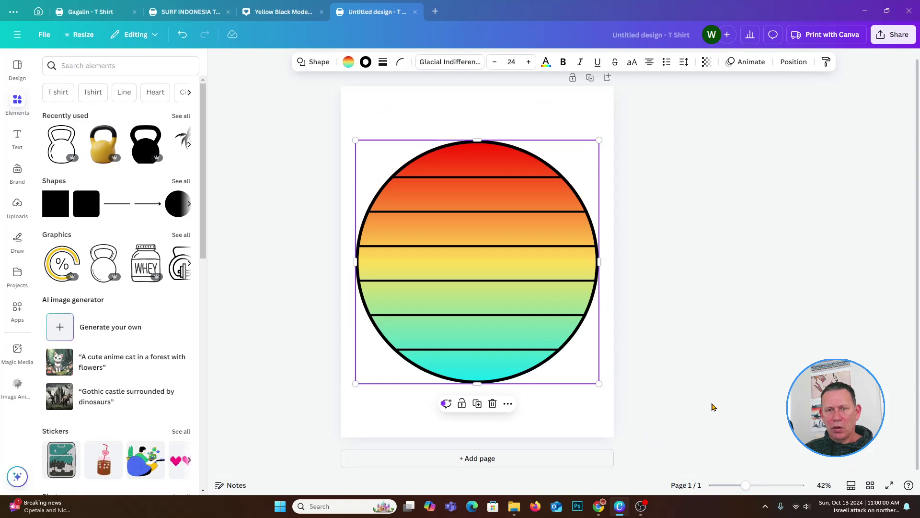
click(713, 406)
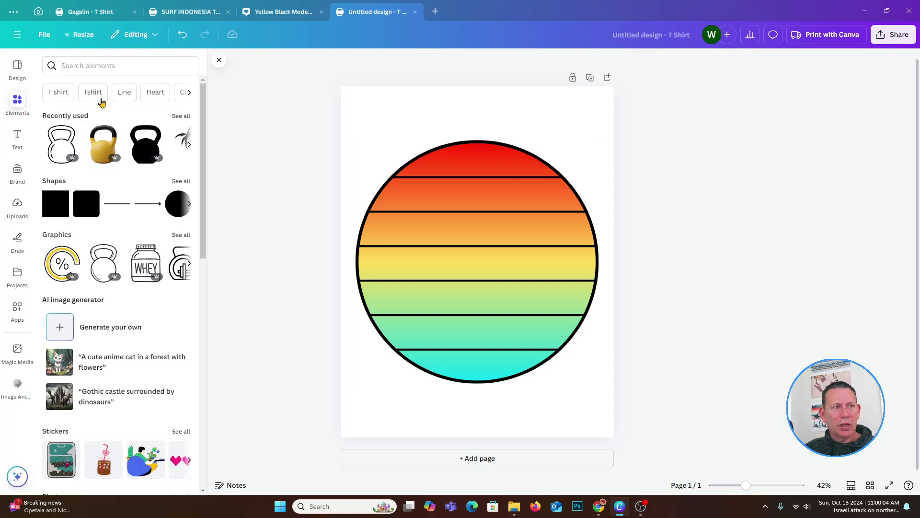
Search the graphics for "birds" and add the black silhouette of one large and three smaller flying birds
click(16, 105)
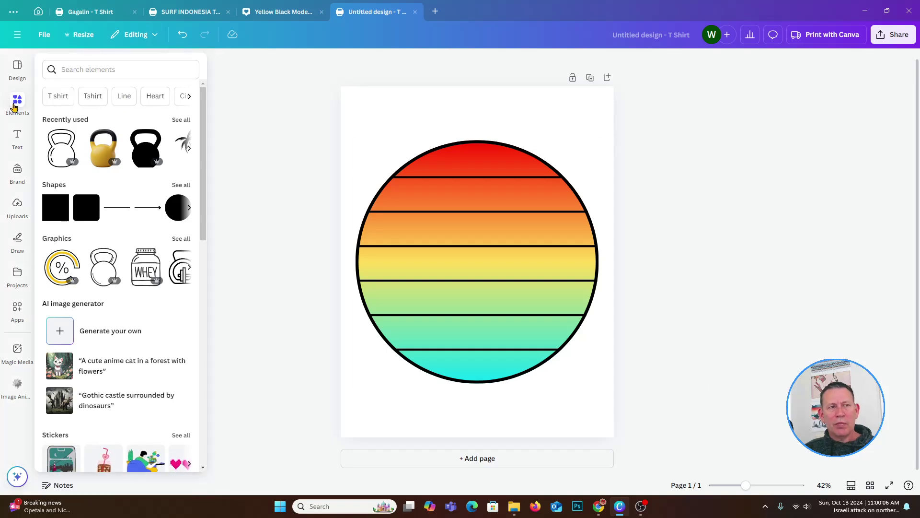
click(89, 71)
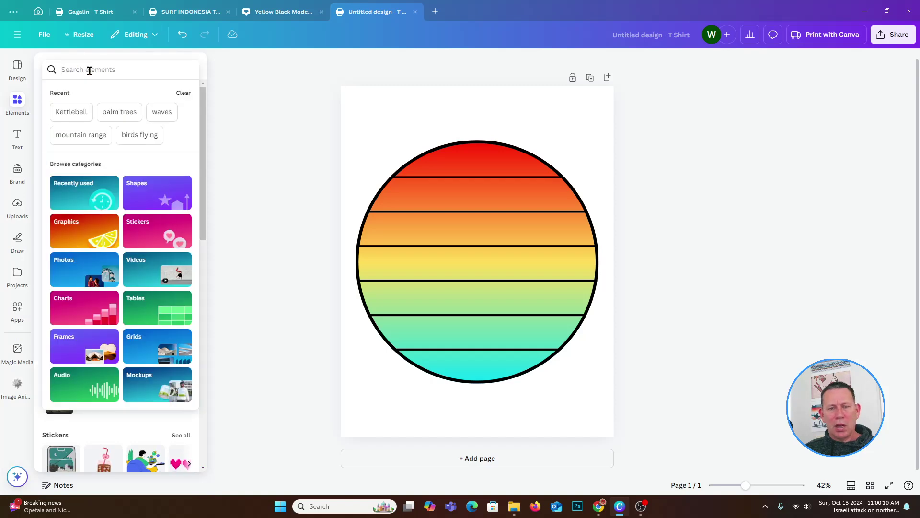
text(birds)
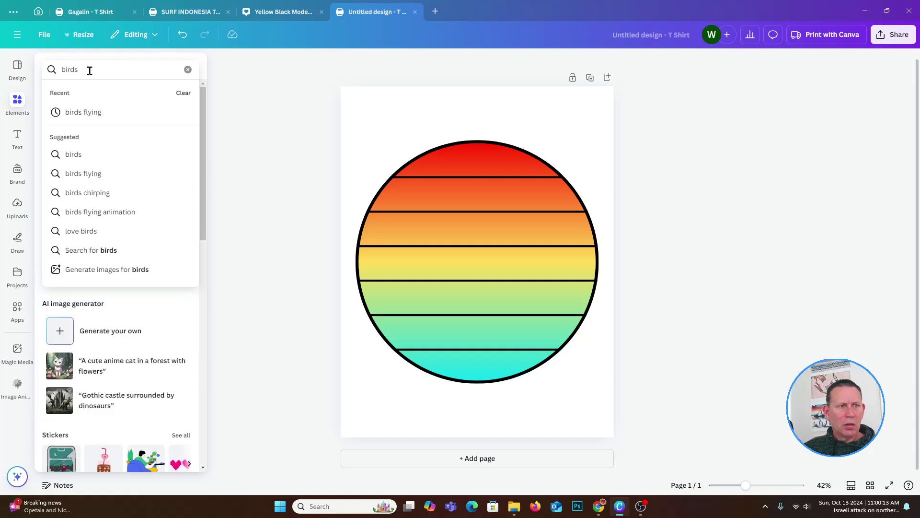
click(90, 153)
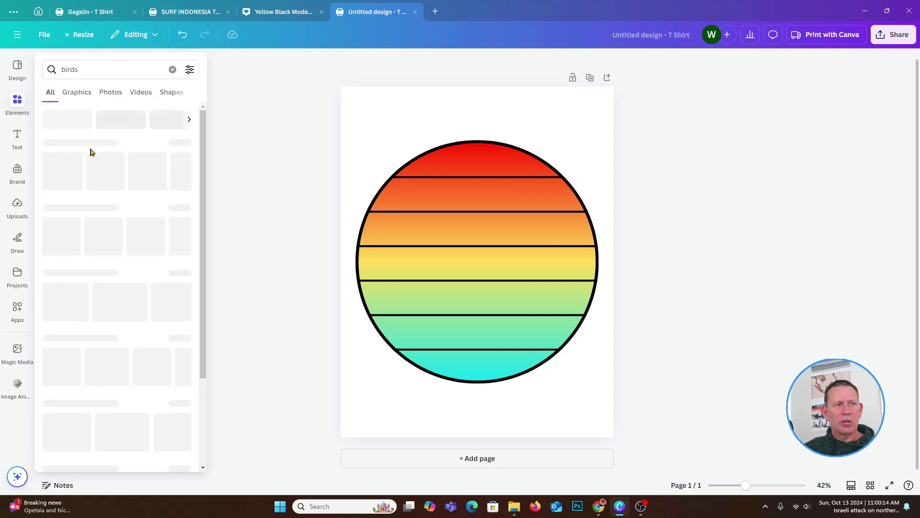
click(78, 97)
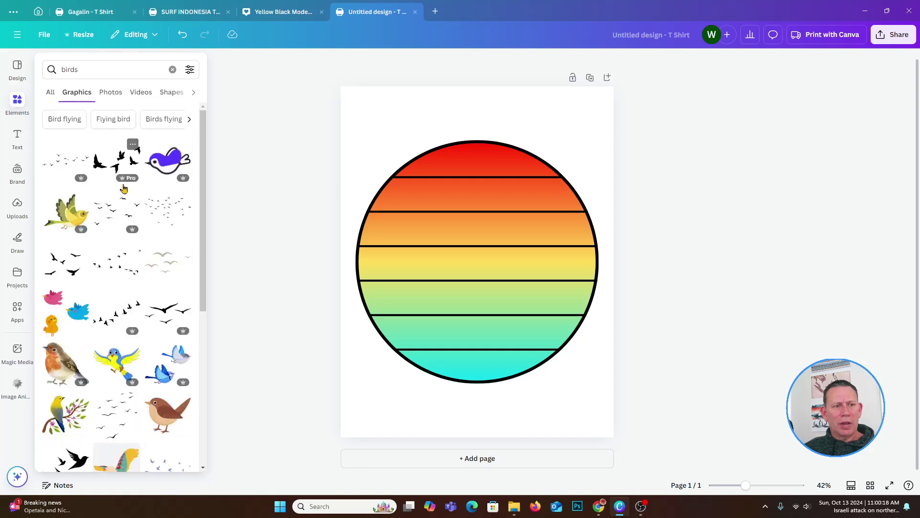
click(163, 314)
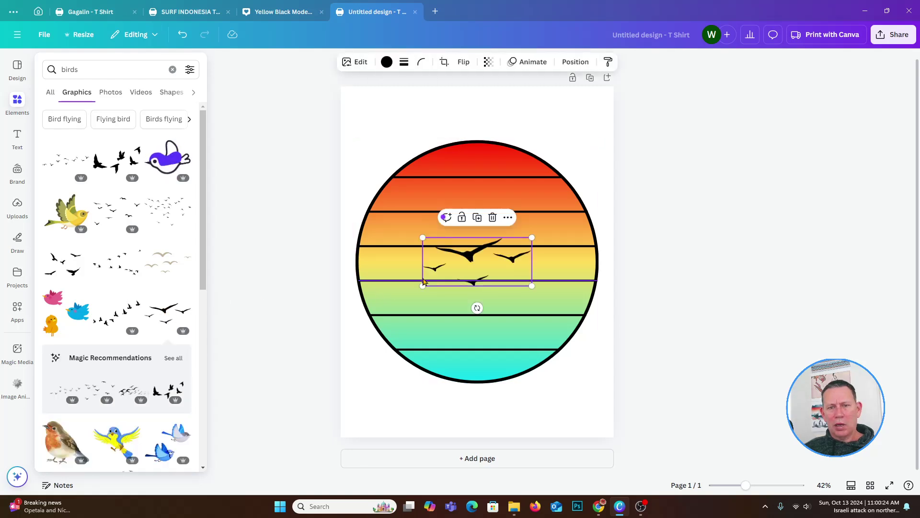
Move the bird silhouettes into the upper red and orange bands of the circle, just below its upper border
drag(463, 259, 471, 166)
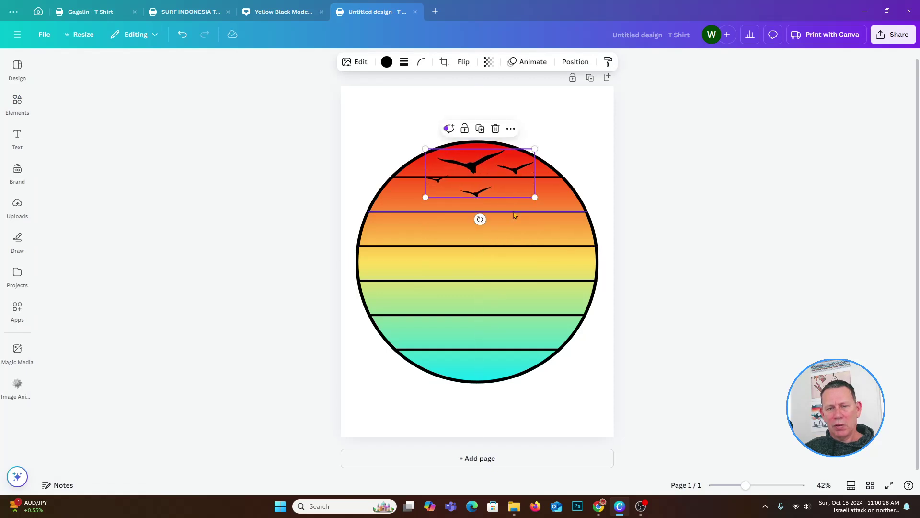
click(315, 181)
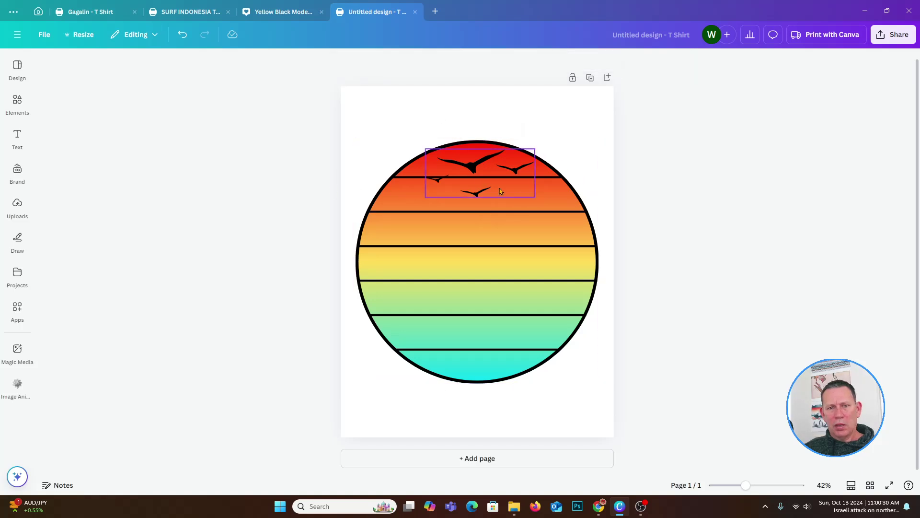
click(478, 172)
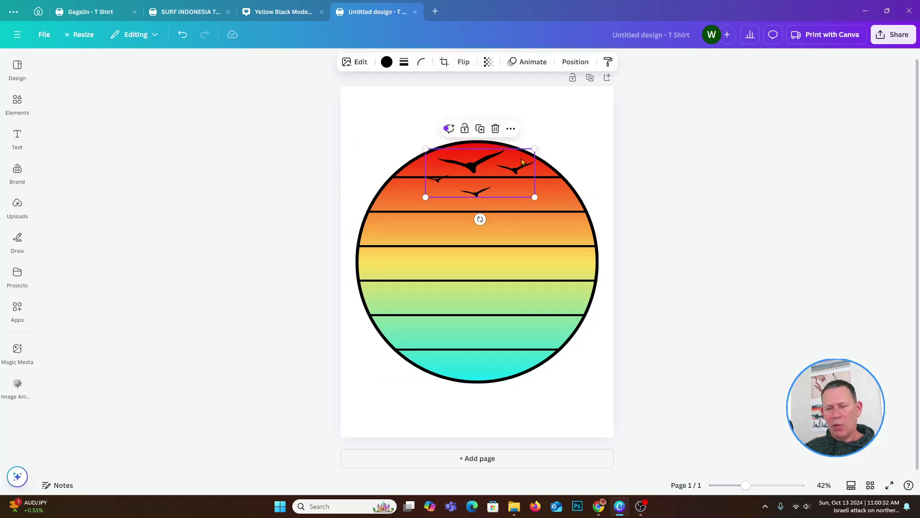
drag(522, 162, 522, 162)
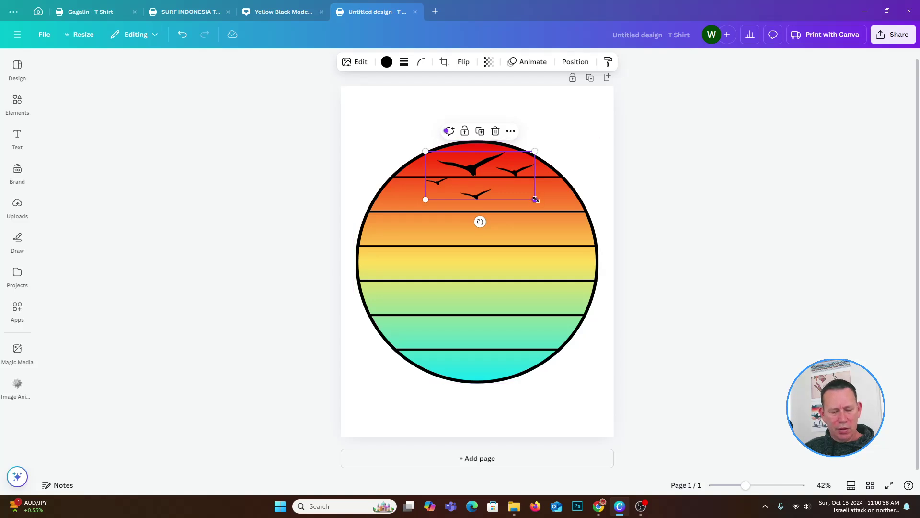
Enlarge the bird silhouettes slightly and reposition them a little to the left across the circle's top line
drag(535, 200, 550, 207)
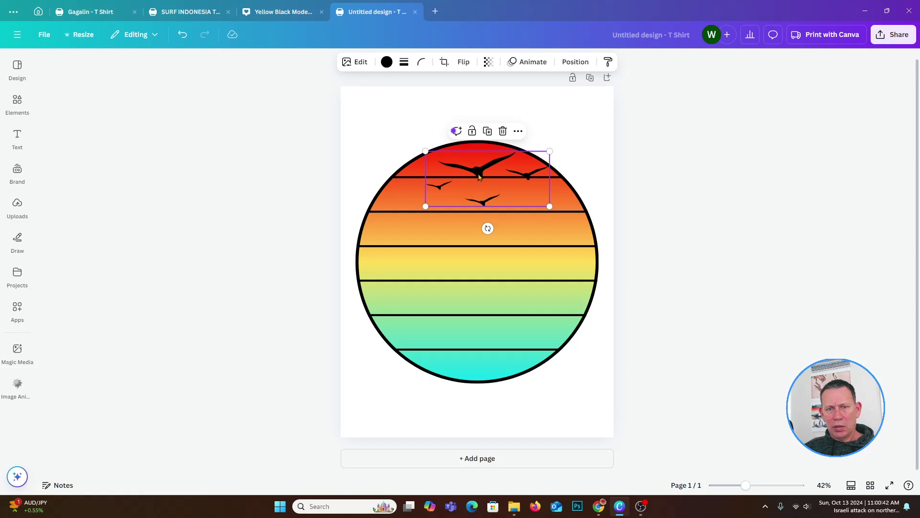
drag(479, 176, 470, 173)
click(369, 142)
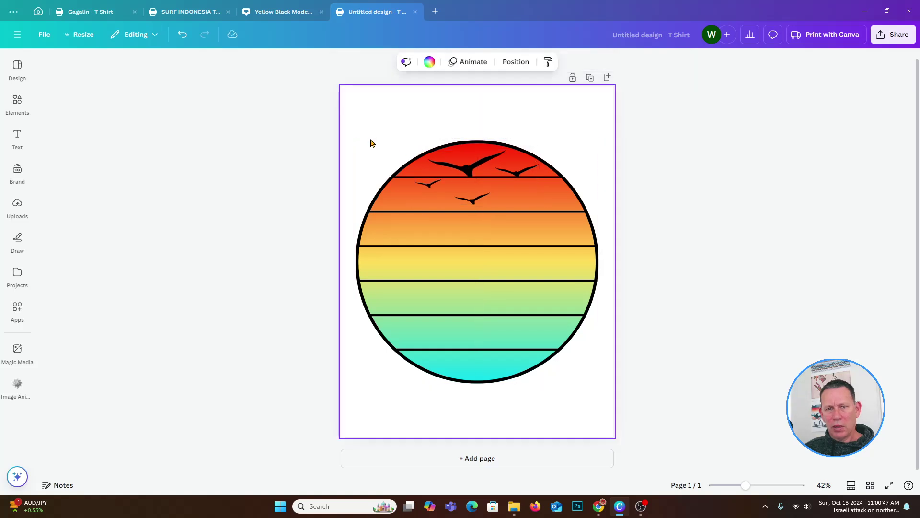
click(471, 171)
drag(533, 180, 534, 180)
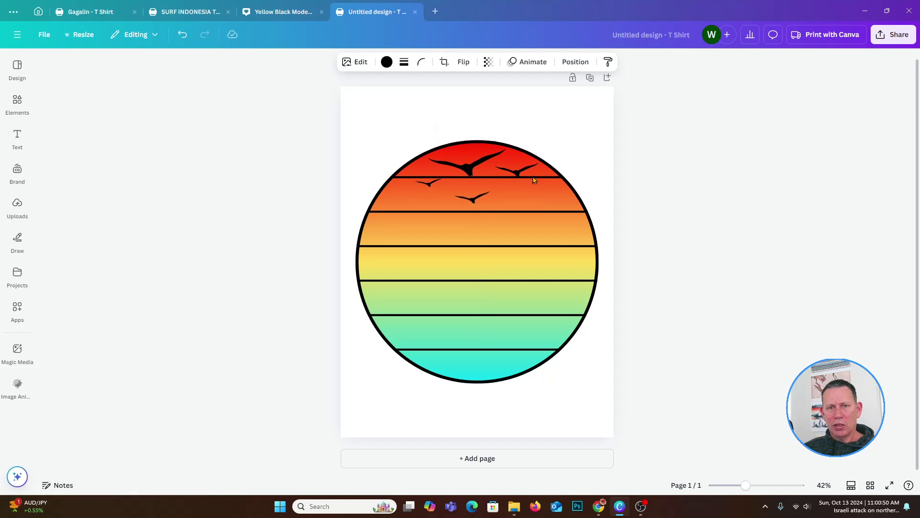
click(587, 140)
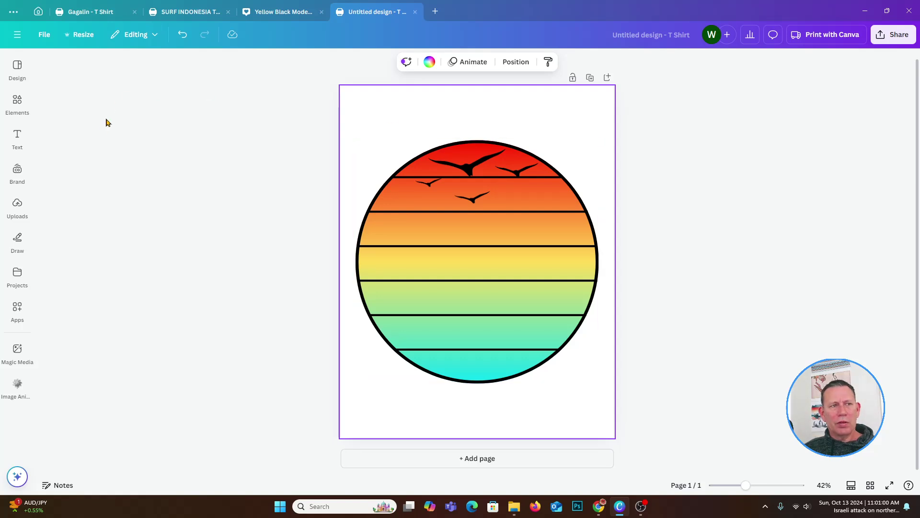
Search the graphics for "waves" and place the thin black wavy-lines graphic in the circle's lowest cyan band
click(17, 102)
click(88, 70)
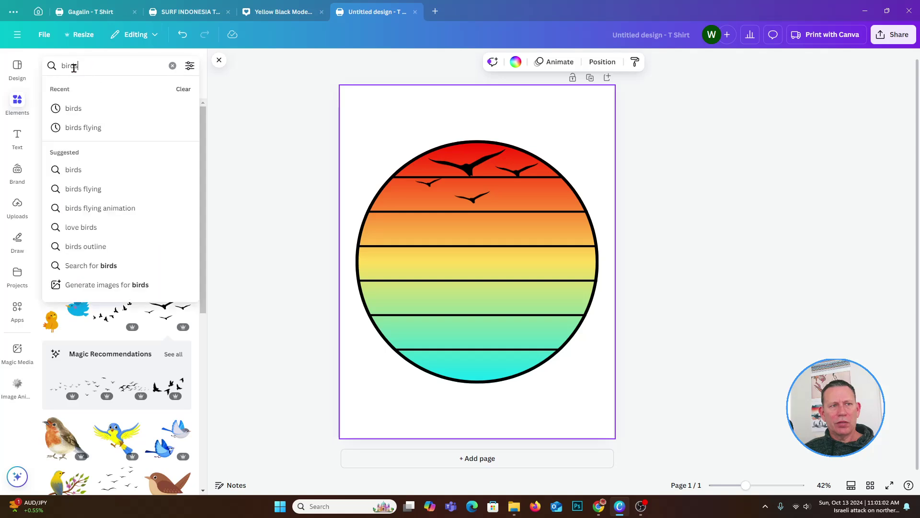
key(ctrl+a)
text(waves)
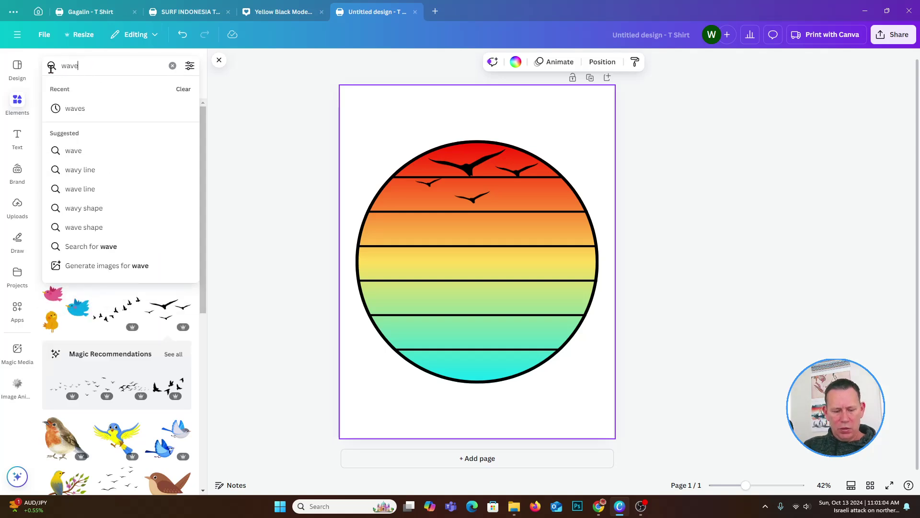
click(77, 151)
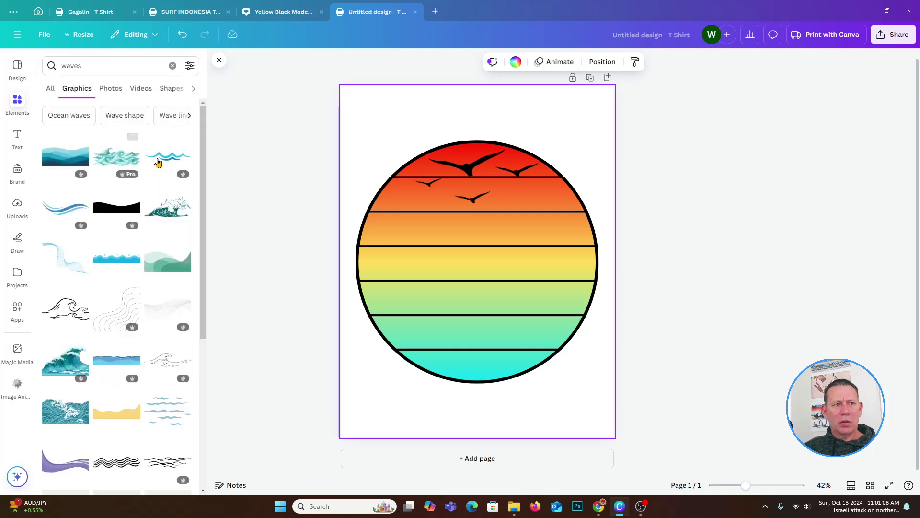
scroll(202, 193, down, 3)
scroll(201, 193, down, 4)
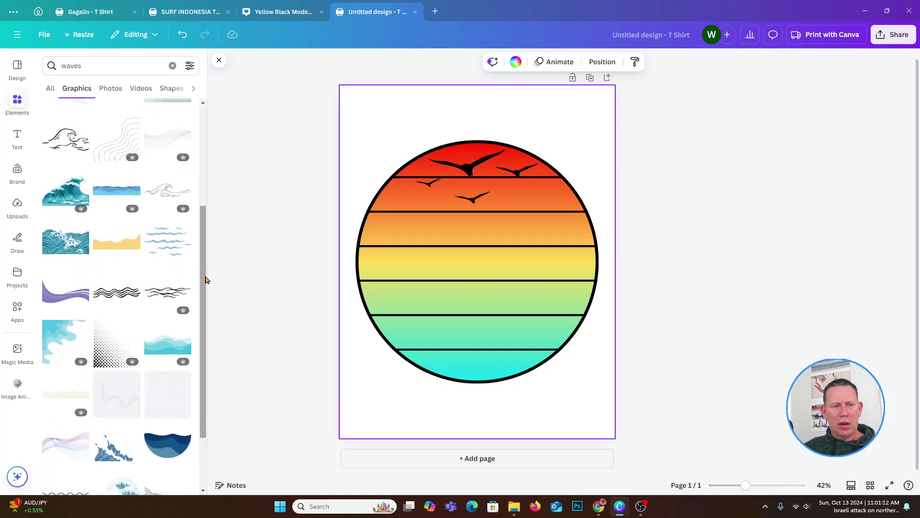
click(166, 294)
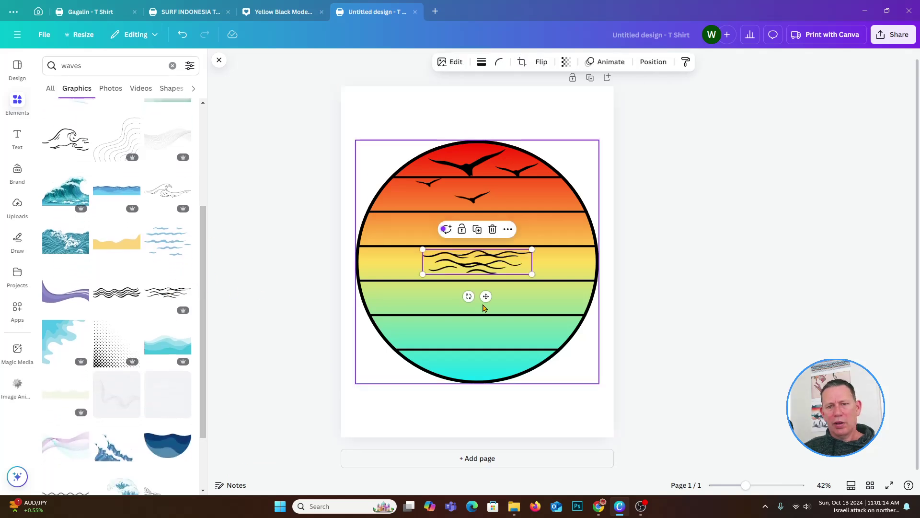
drag(488, 270, 481, 370)
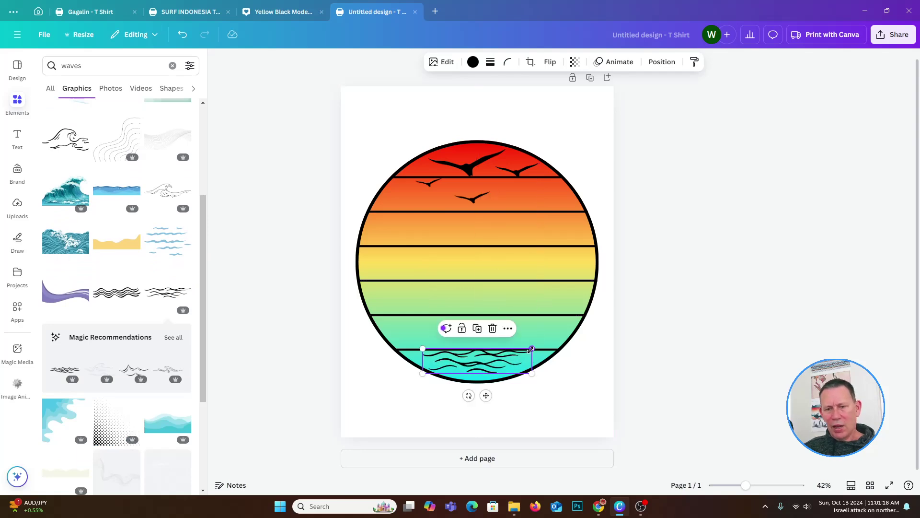
drag(530, 350, 520, 351)
key(ctrl+z)
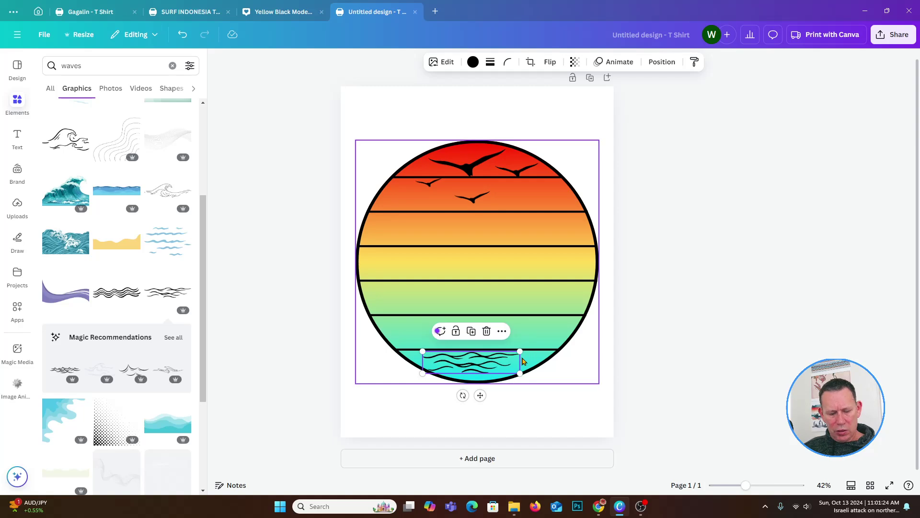
key(ctrl+z)
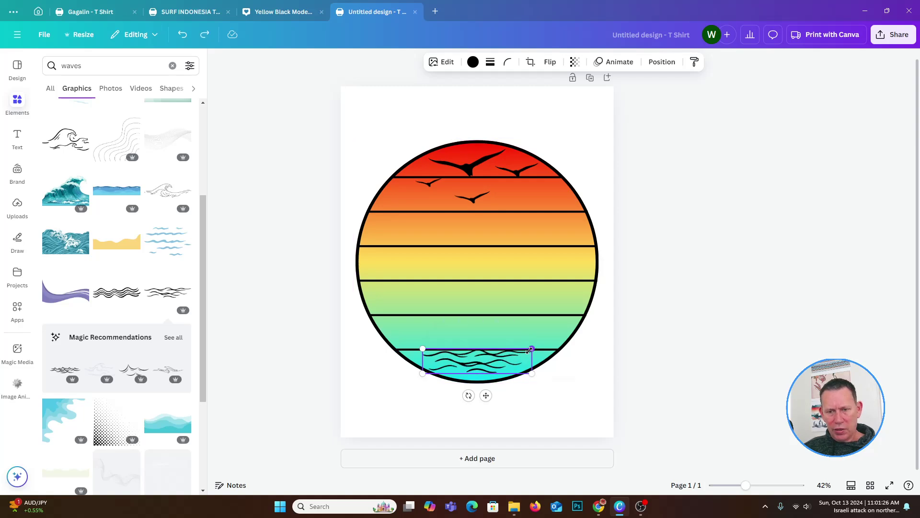
drag(530, 350, 514, 354)
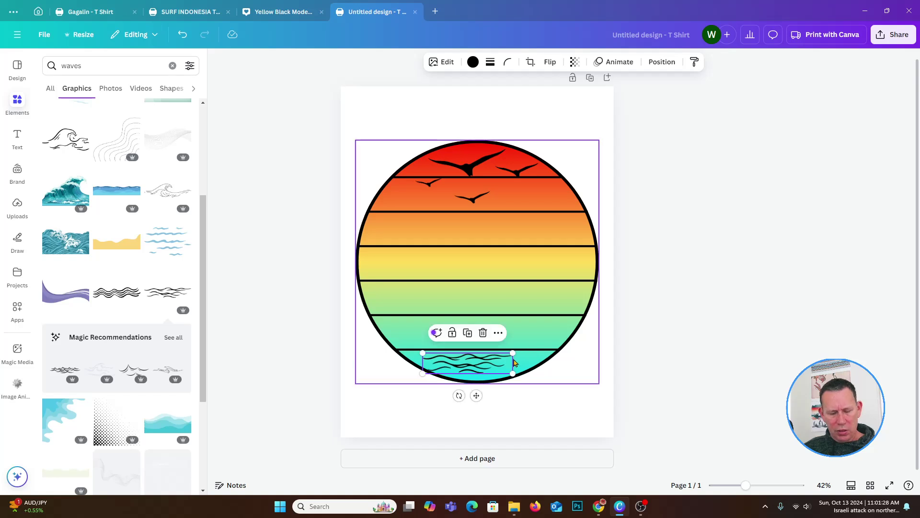
key(ctrl+z)
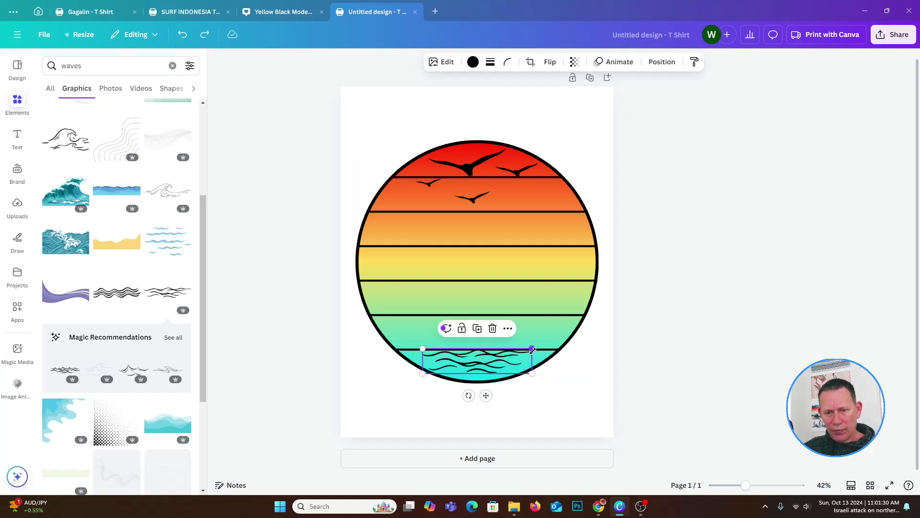
Shrink the waves graphic to fit inside the lowest cyan band and center it between the bottom line and the border
drag(532, 350, 501, 356)
drag(473, 368, 491, 363)
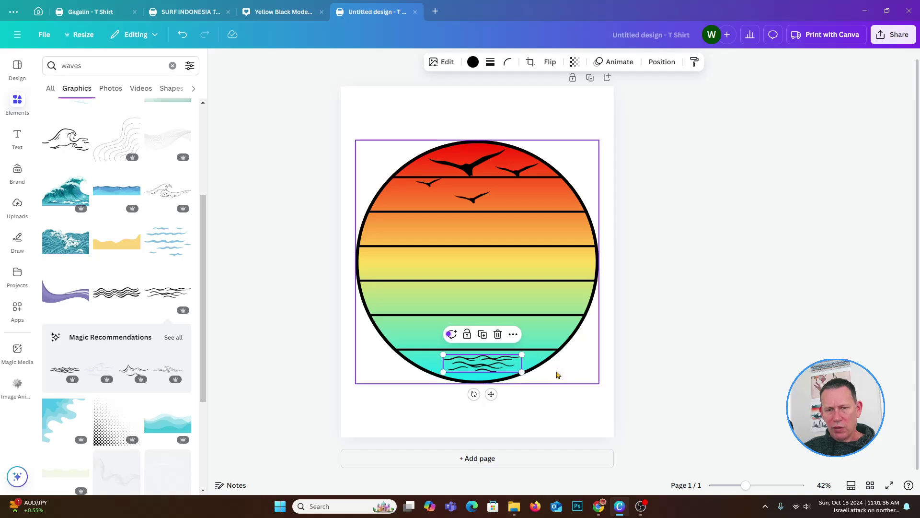
mouse_move(523, 356)
mouse_down()
mouse_move(514, 355)
mouse_move(550, 343)
mouse_move(509, 356)
mouse_move(522, 353)
mouse_up()
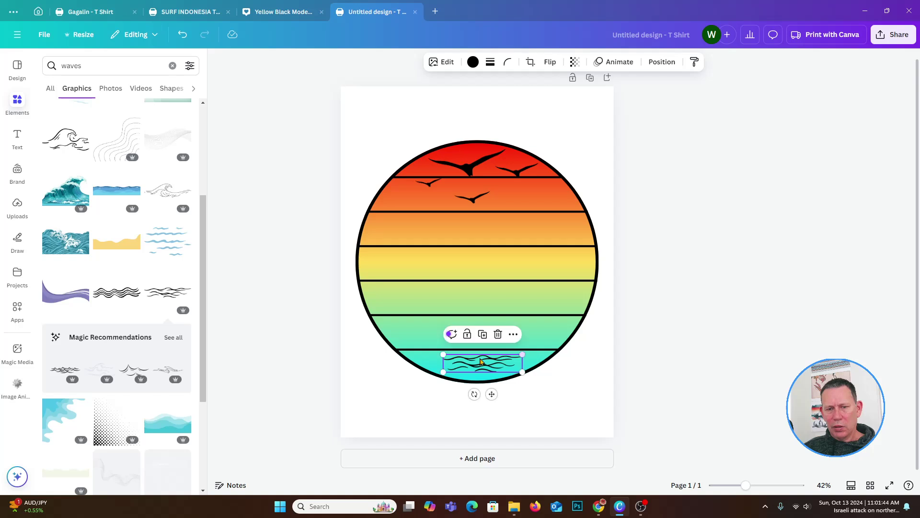
Enlarge the waves graphic slightly and lower it a little within the cyan band at the circle's base
drag(448, 358, 436, 354)
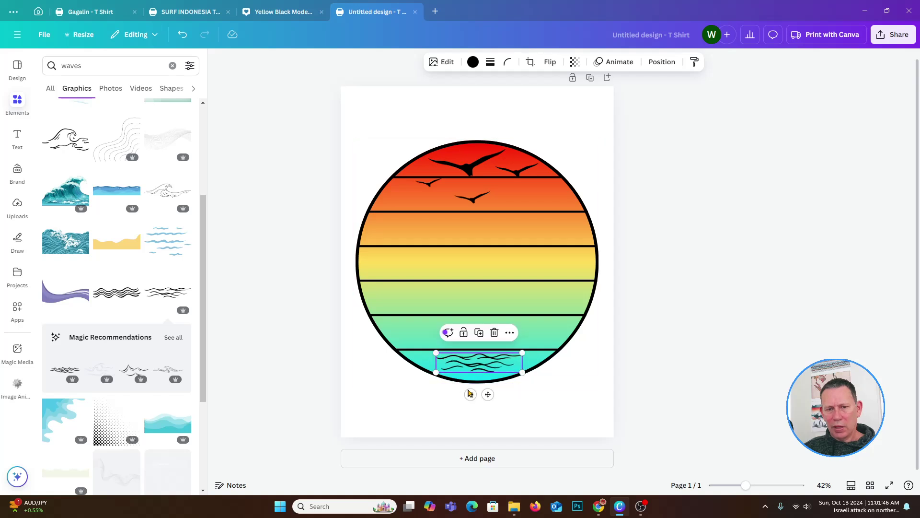
click(536, 407)
click(517, 365)
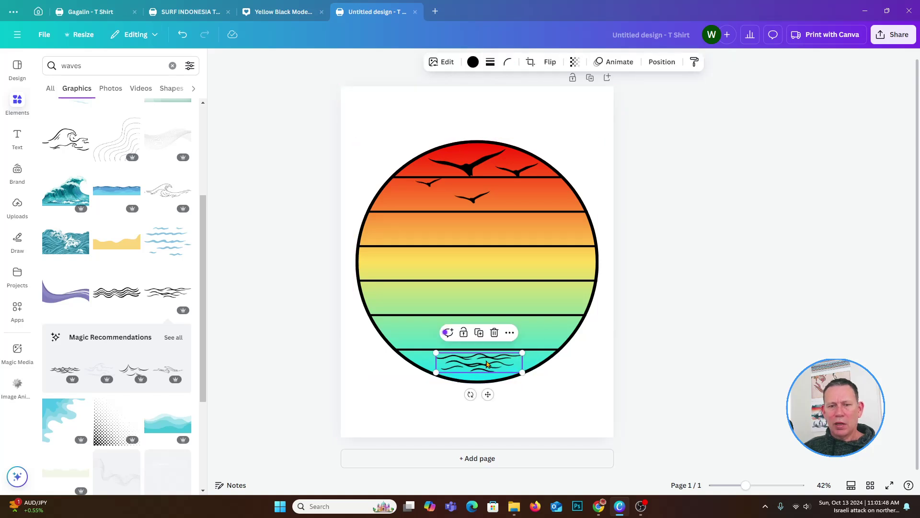
click(561, 356)
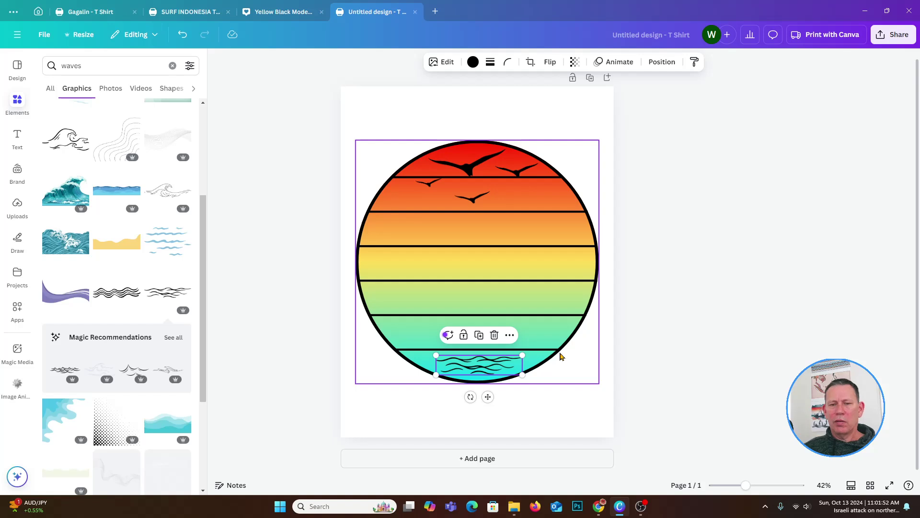
click(311, 292)
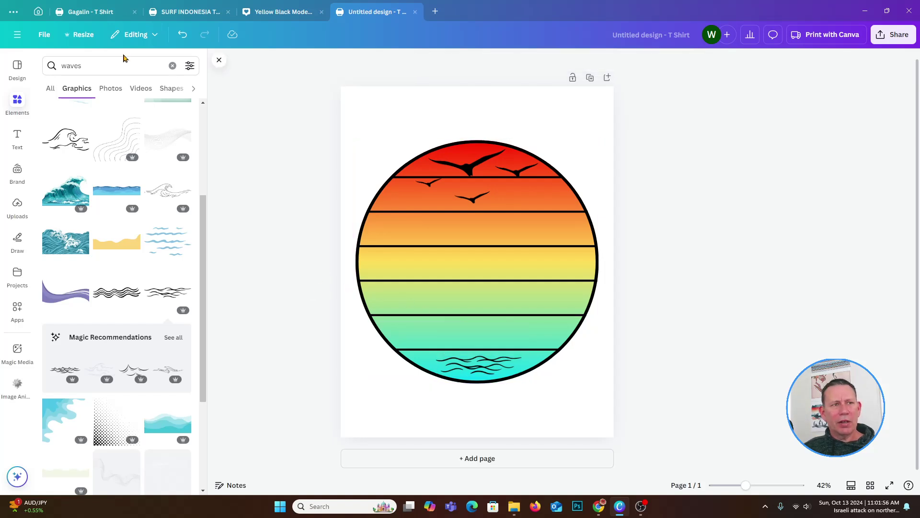
Search the graphics for "mountain outline" and add the black line-drawn mountain range to the design
click(173, 65)
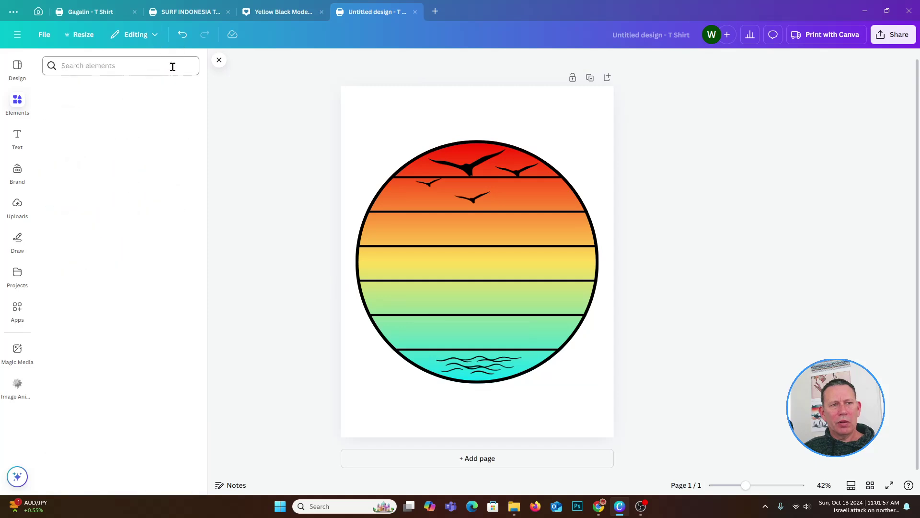
click(107, 68)
text(mountain)
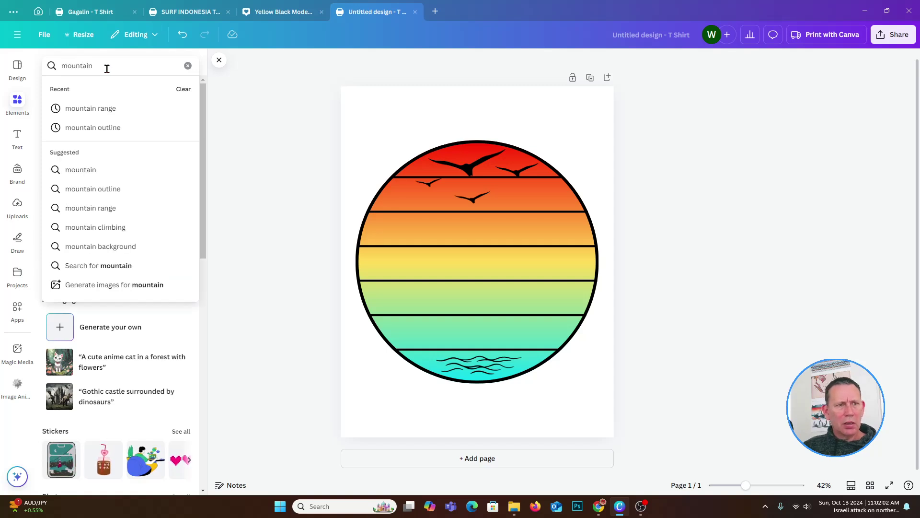
click(121, 128)
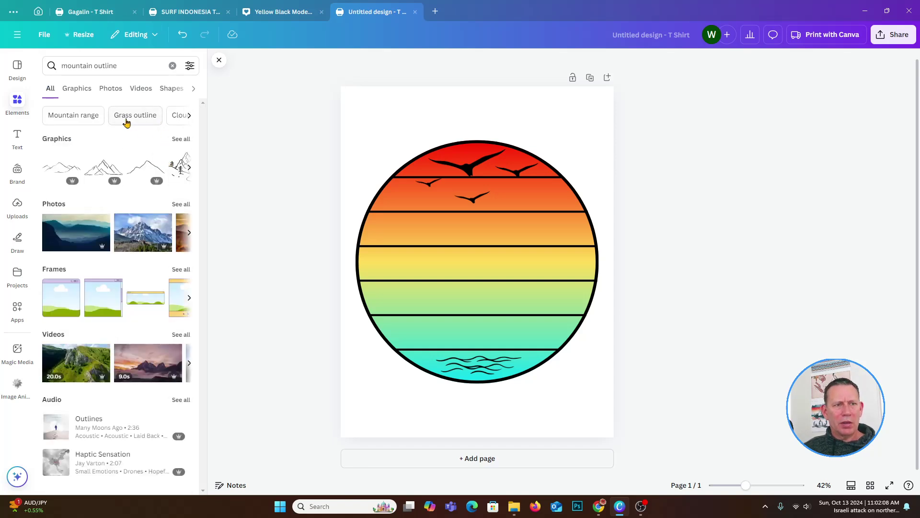
click(83, 93)
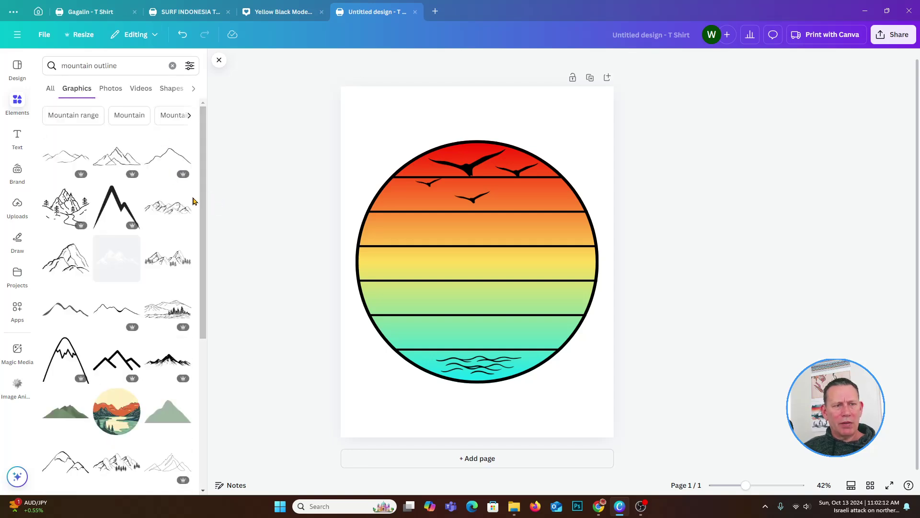
scroll(195, 199, down, 4)
scroll(230, 321, down, 1)
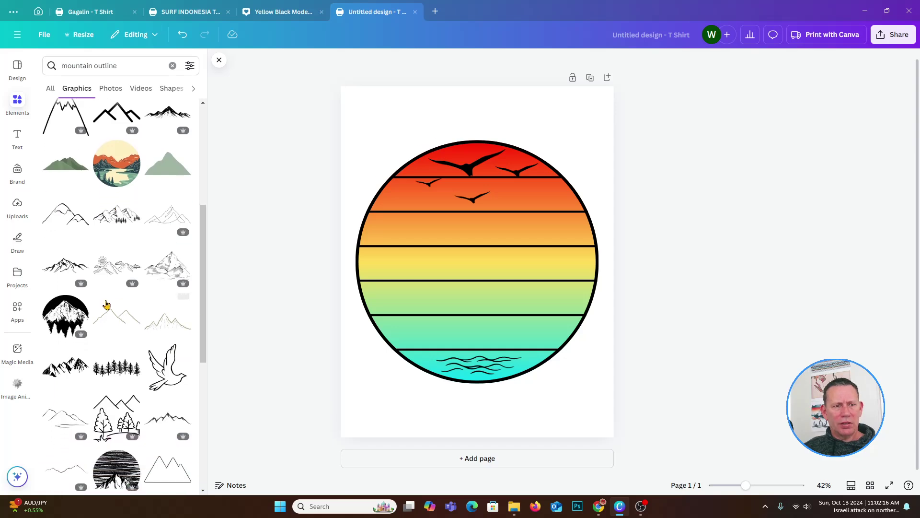
click(73, 273)
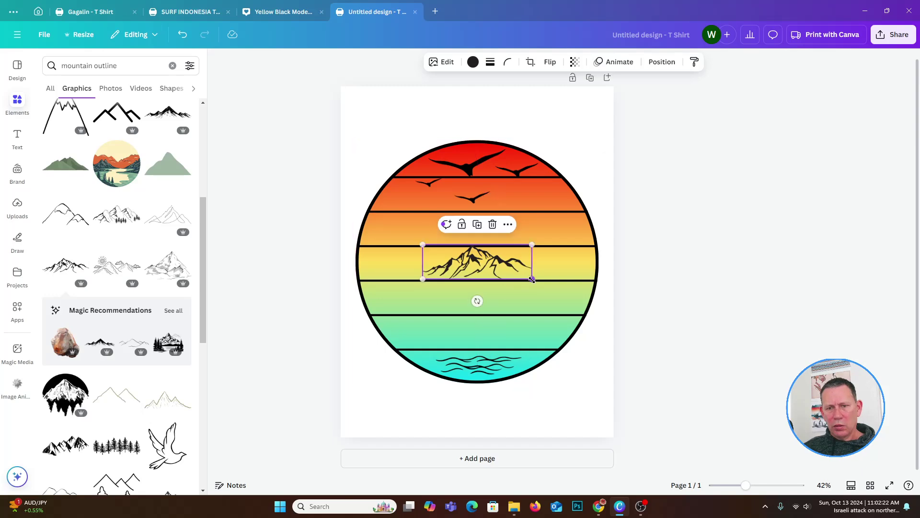
Try the mountain outline enlarged across the circle's lower green bands and delete it from the design
drag(532, 279, 578, 294)
drag(478, 270, 481, 308)
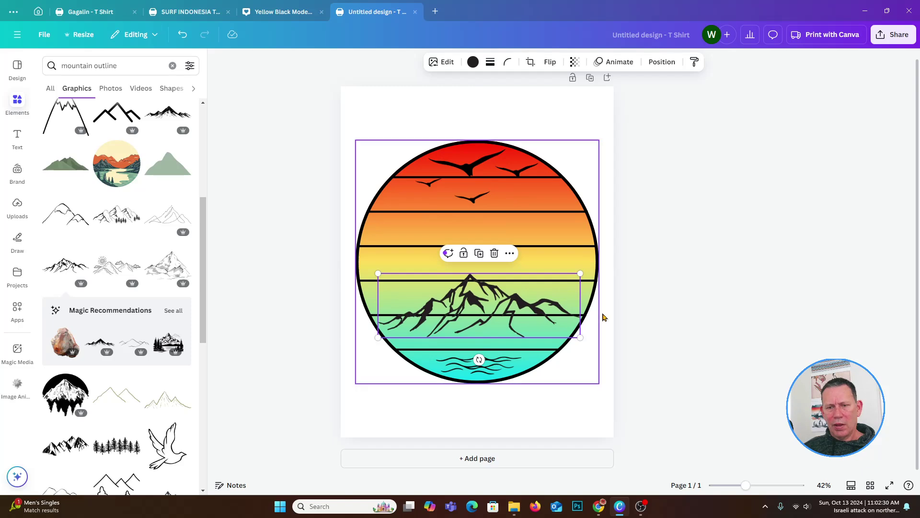
click(605, 318)
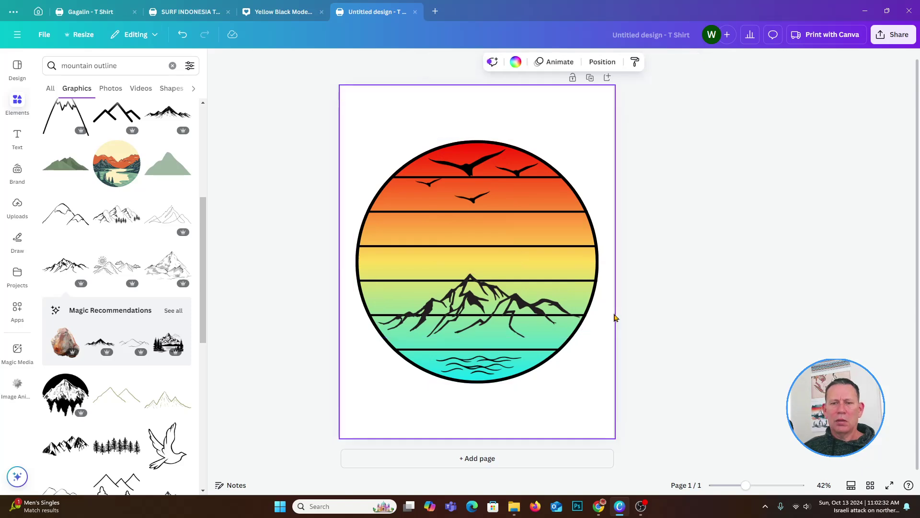
click(496, 299)
key(Delete)
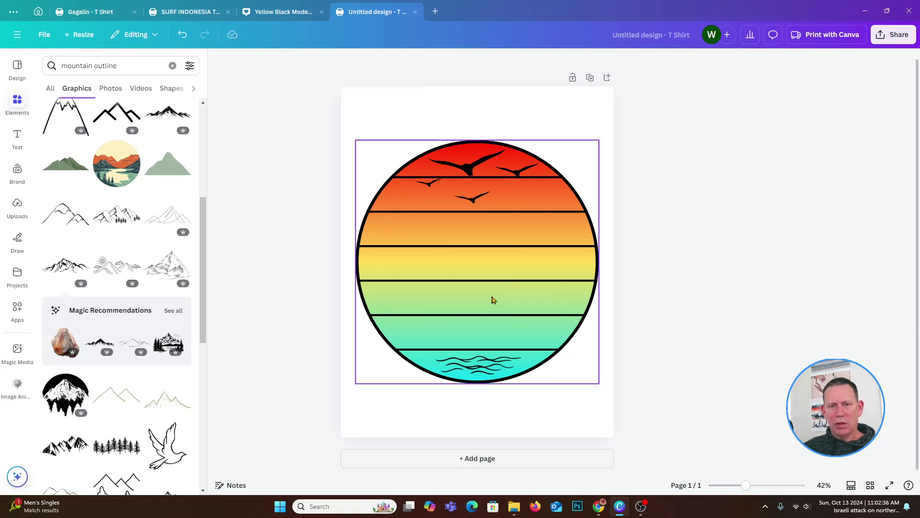
Search the graphics for "mountain" and add the solid black mountain silhouette with two rounded peaks
click(134, 62)
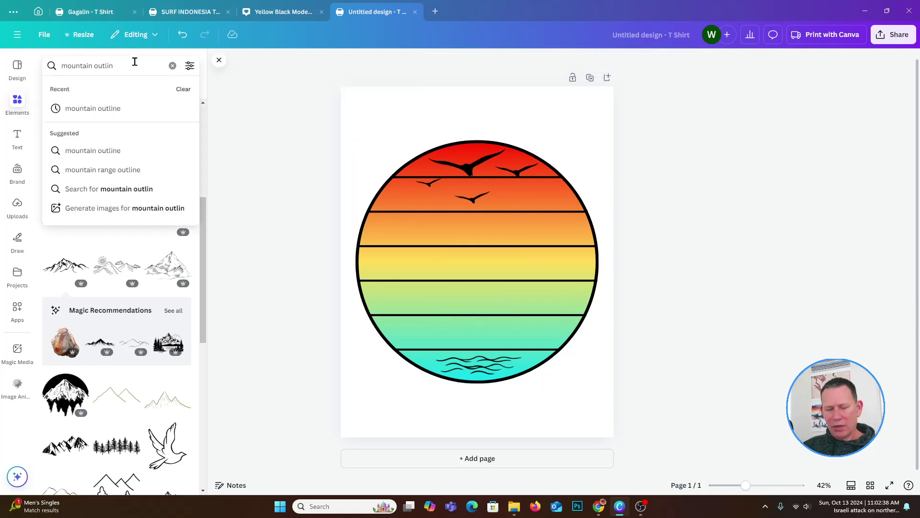
key(BackSpace)
key(BackSpace)
key(BackSpace)
key(BackSpace)
key(Return)
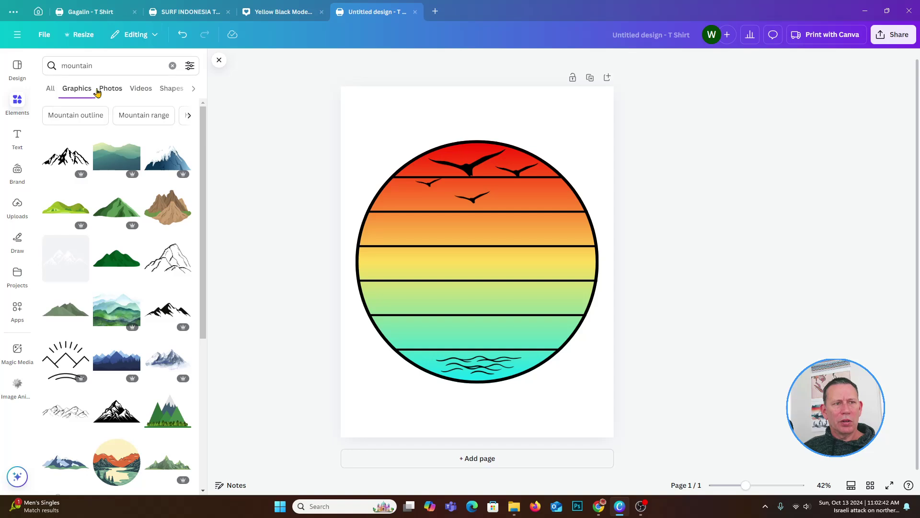
scroll(137, 182, down, 4)
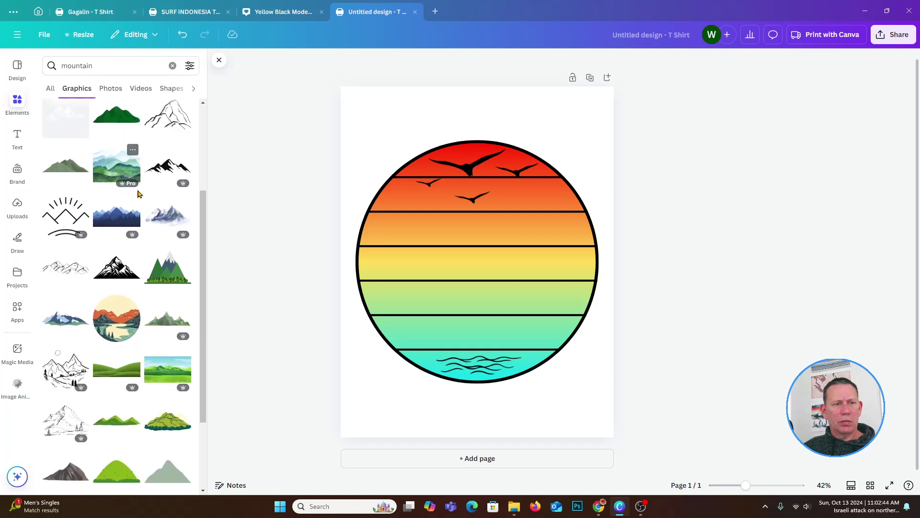
scroll(145, 202, down, 1)
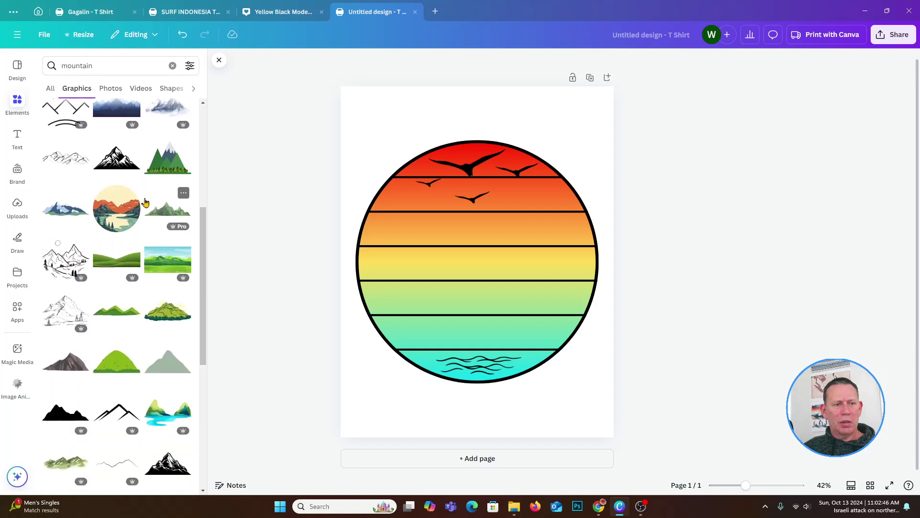
click(70, 414)
Enlarge the mountain silhouette to span the circle's lowest line and rest its base on that line above the waves
drag(480, 269, 480, 336)
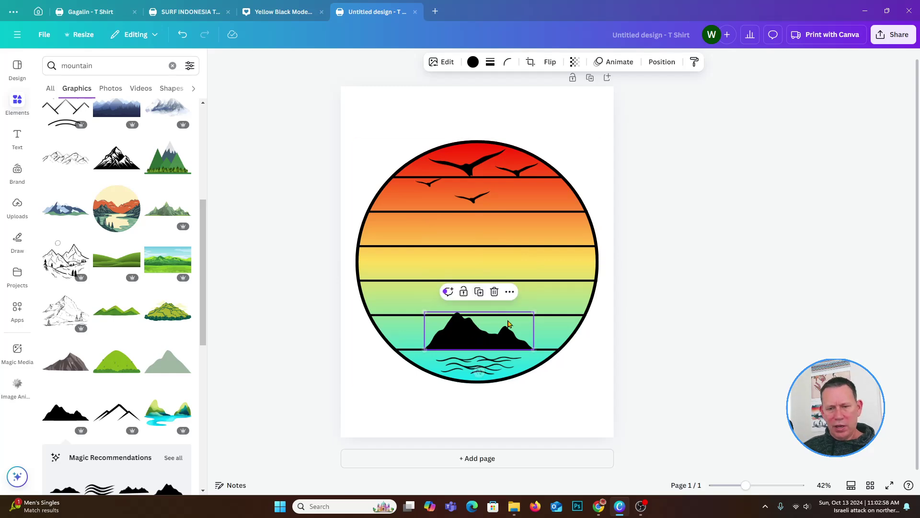
drag(533, 349, 562, 357)
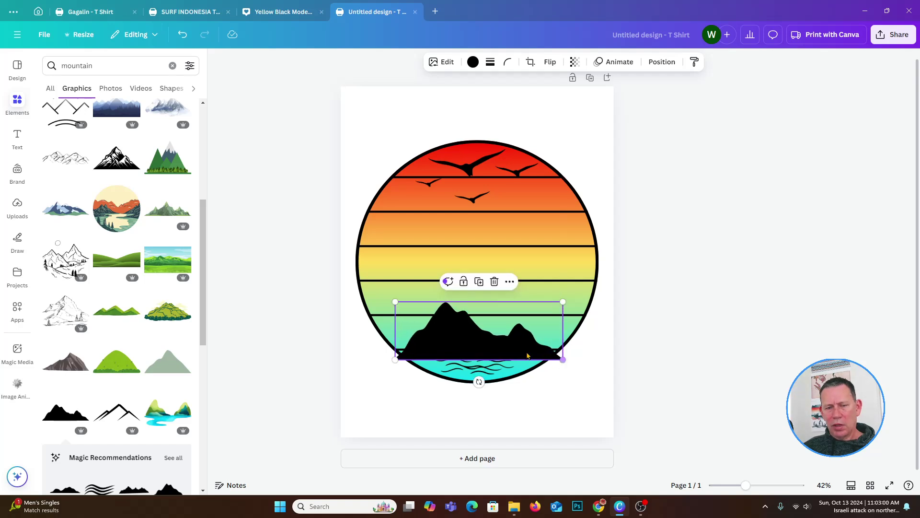
drag(479, 335, 479, 330)
click(328, 346)
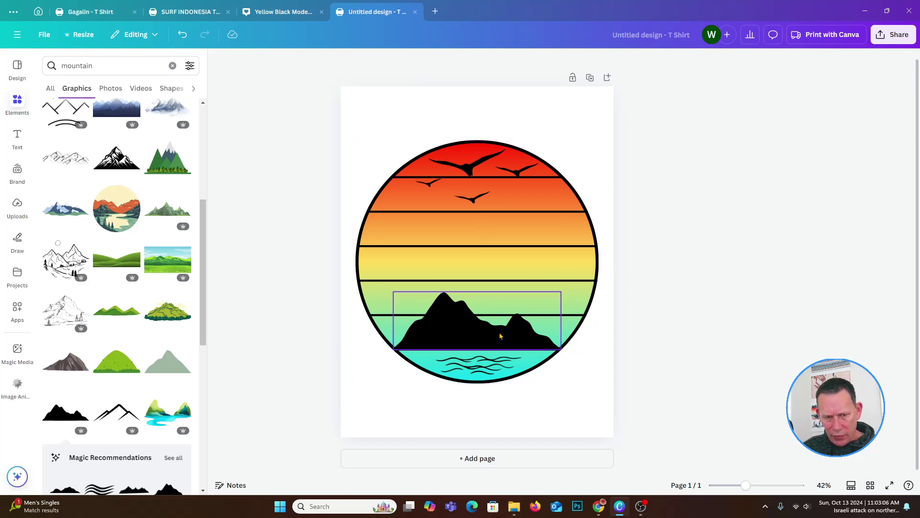
click(609, 332)
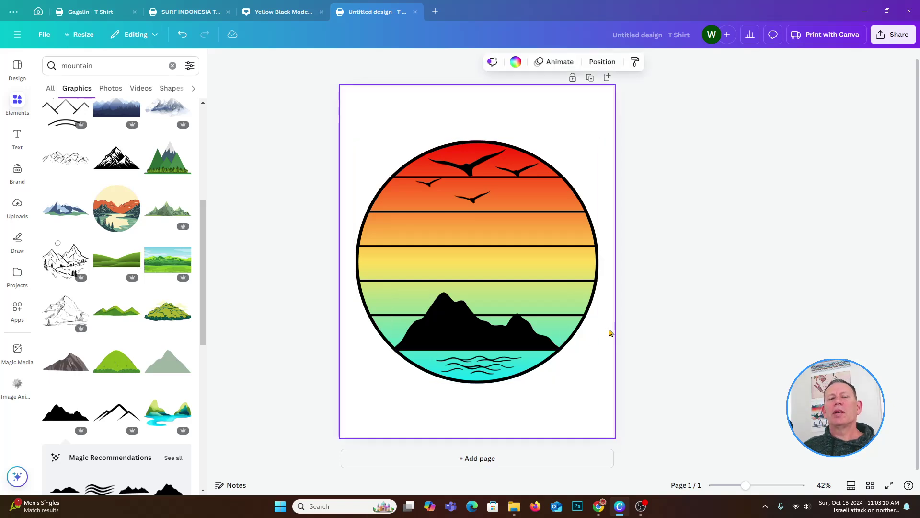
Search the graphics for "coconut tress" and add the black silhouette of two feathery palm trees
click(46, 62)
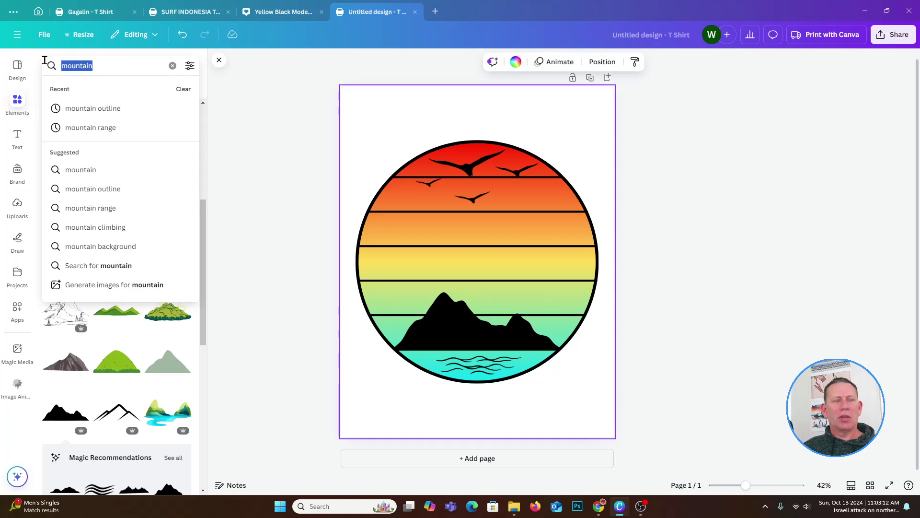
text(coconut)
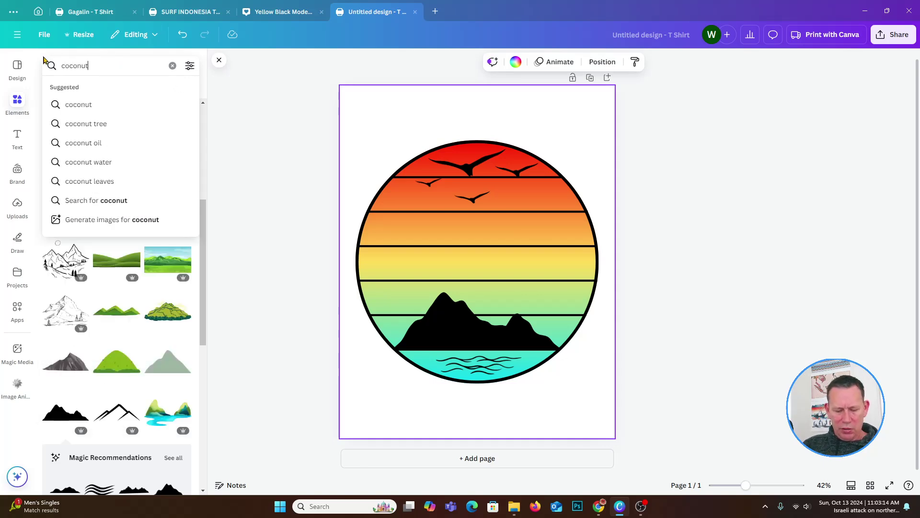
text( tress)
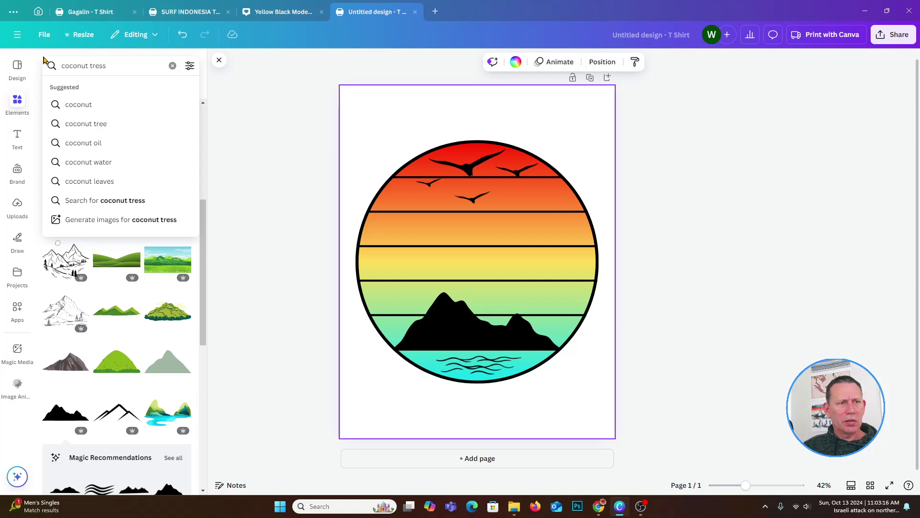
key(Return)
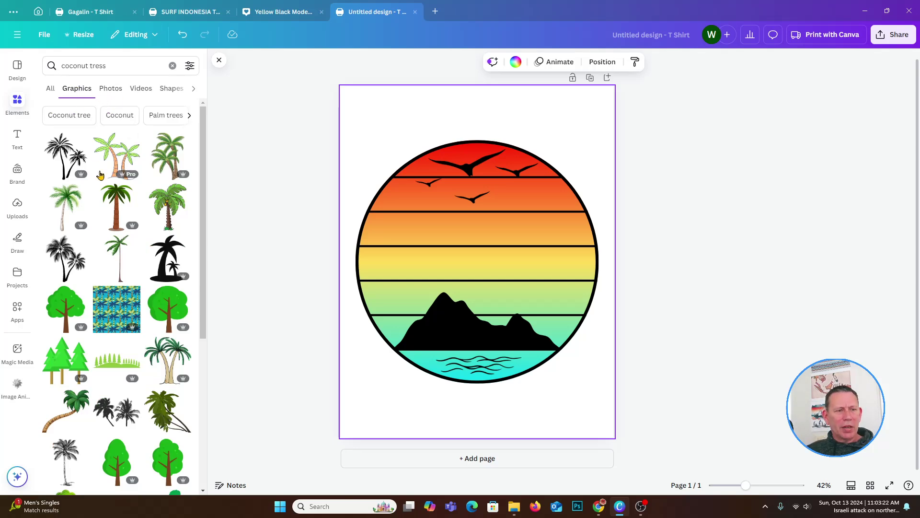
scroll(103, 205, down, 5)
scroll(103, 205, up, 5)
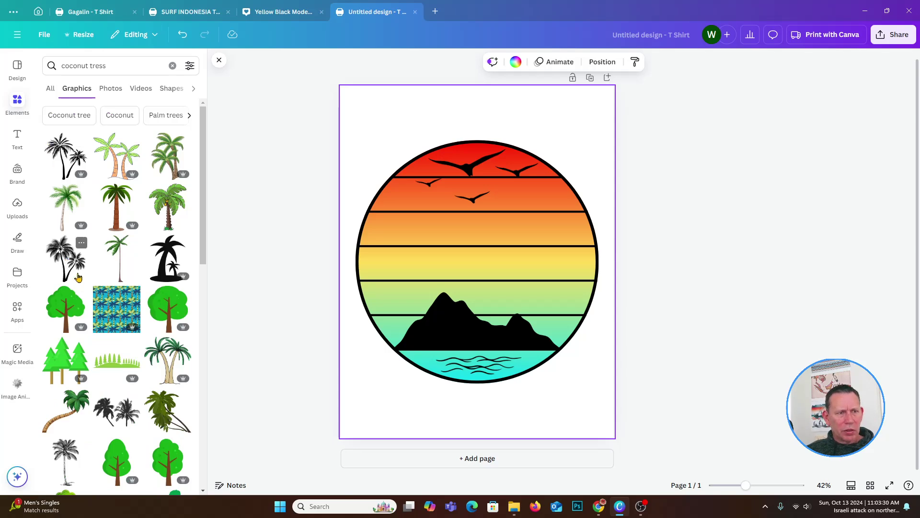
click(65, 259)
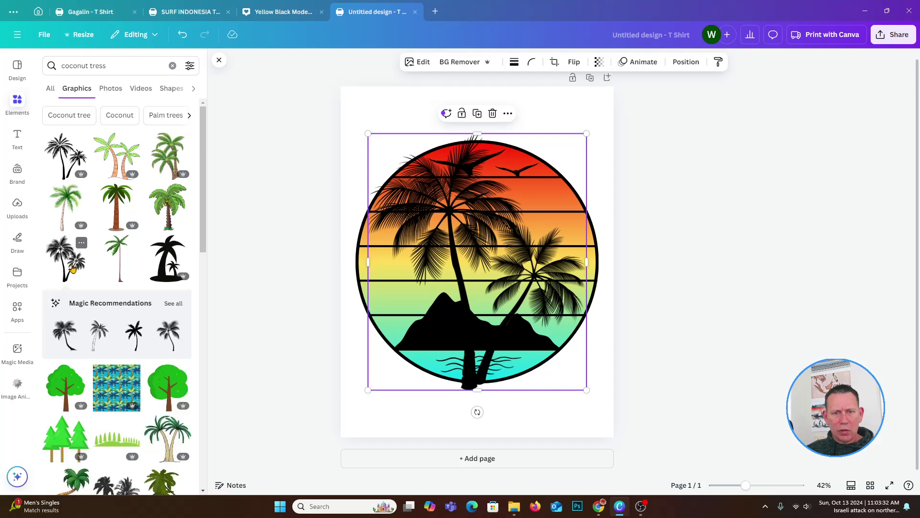
Shrink the palm trees to about half size and tilt them clockwise so they lean inward from the circle's left border
drag(586, 134, 474, 257)
drag(398, 290, 354, 215)
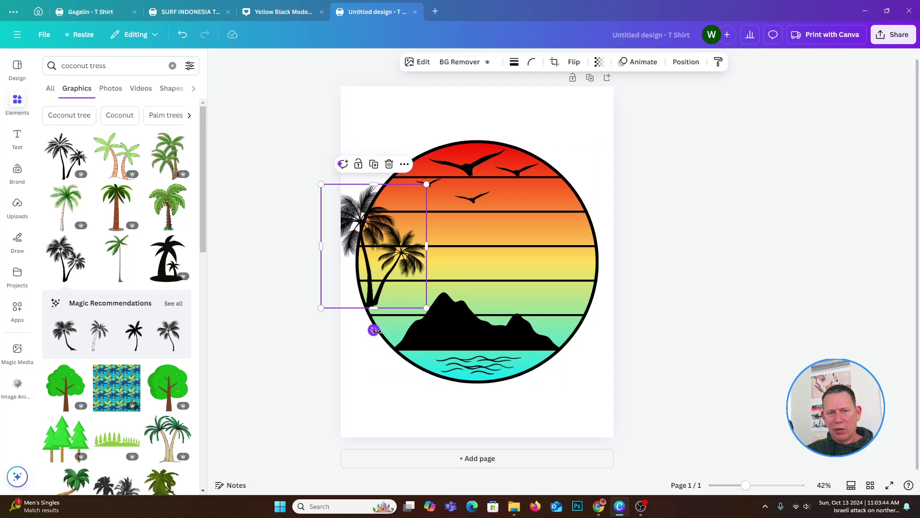
drag(374, 330, 327, 306)
drag(373, 239, 408, 240)
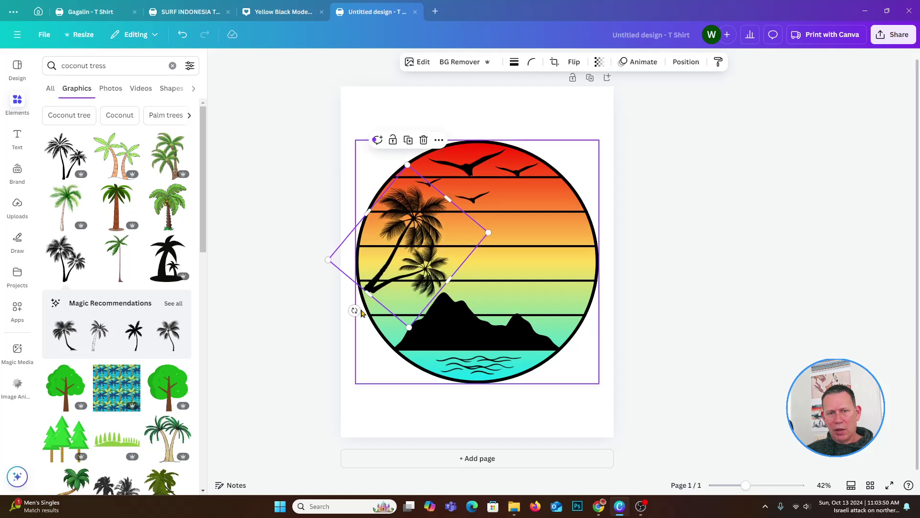
drag(362, 312, 365, 317)
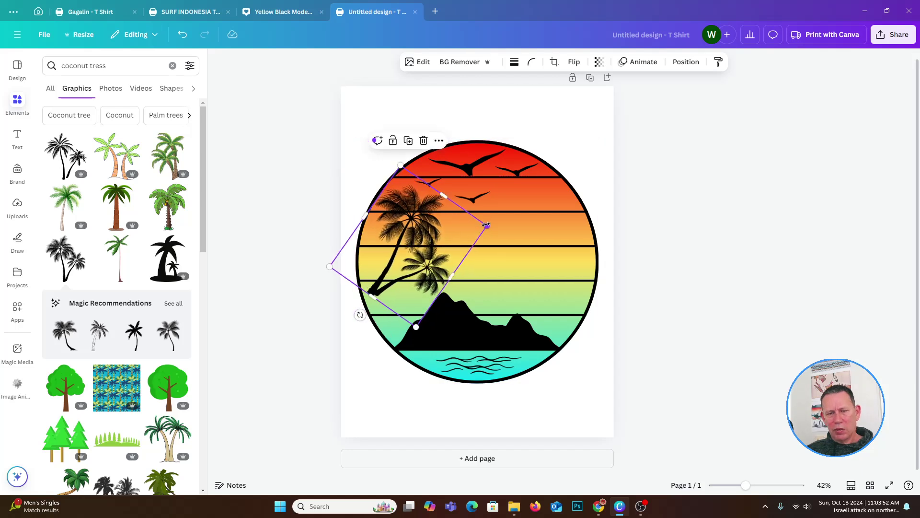
Shrink the tilted palm trees a bit more and lower them so the trunks meet the circle's left border
drag(485, 225, 446, 236)
drag(397, 253, 405, 265)
click(334, 322)
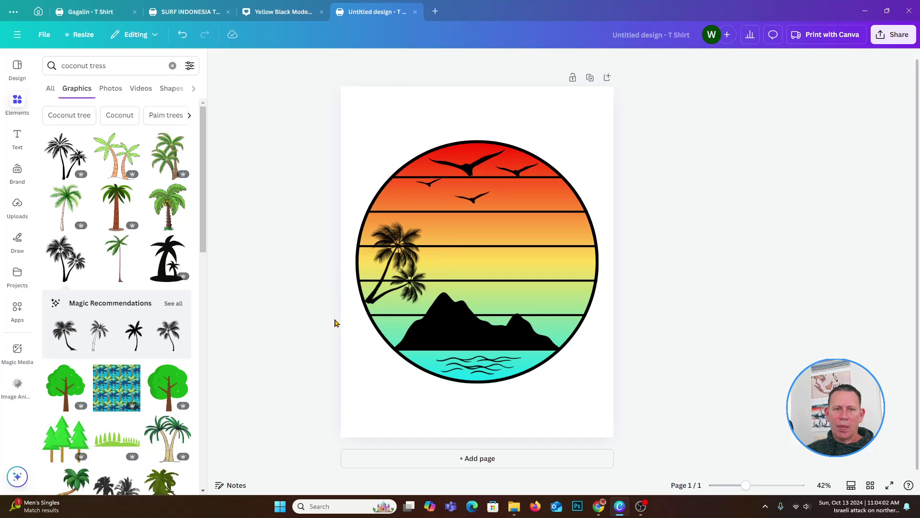
Flip the palm trees horizontally so the smaller tree sits against the circle's left border
click(406, 248)
click(573, 66)
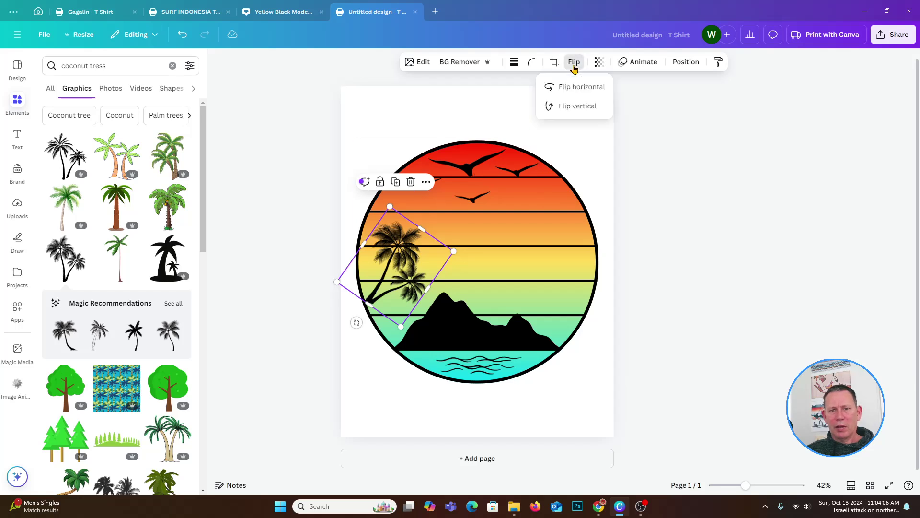
click(587, 87)
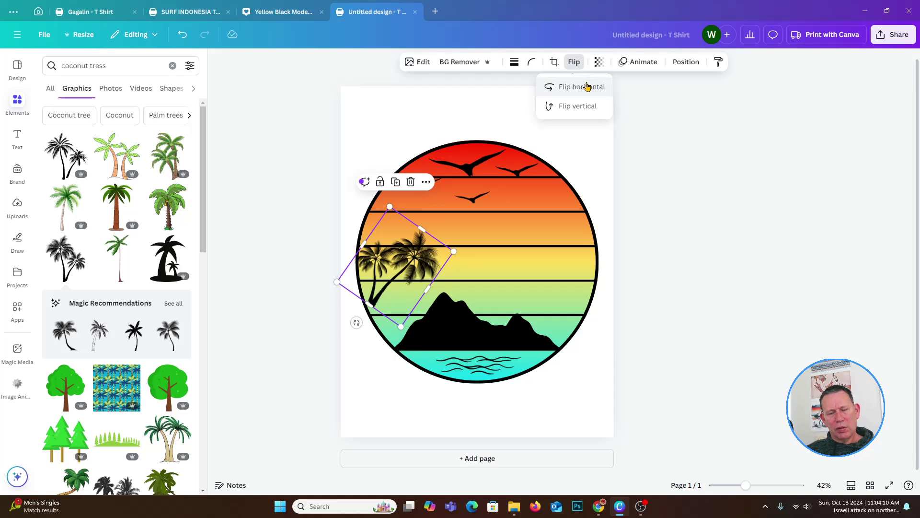
click(300, 224)
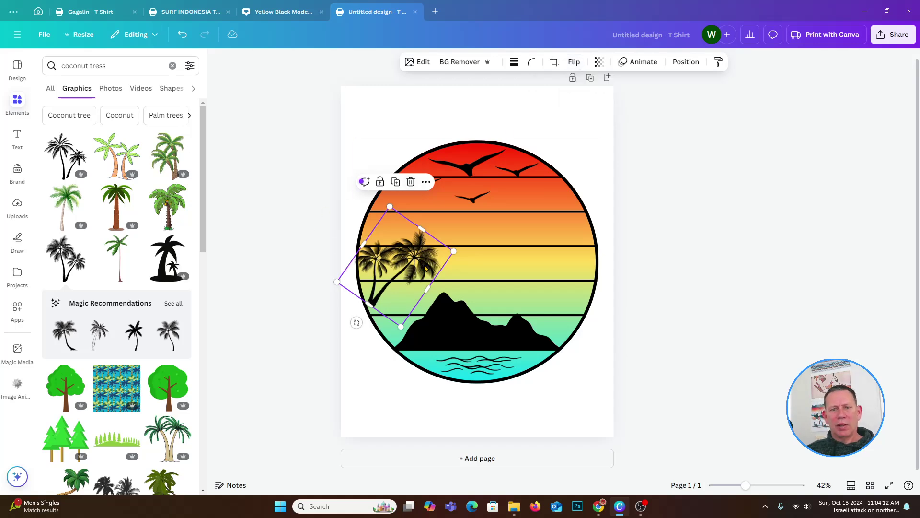
click(327, 210)
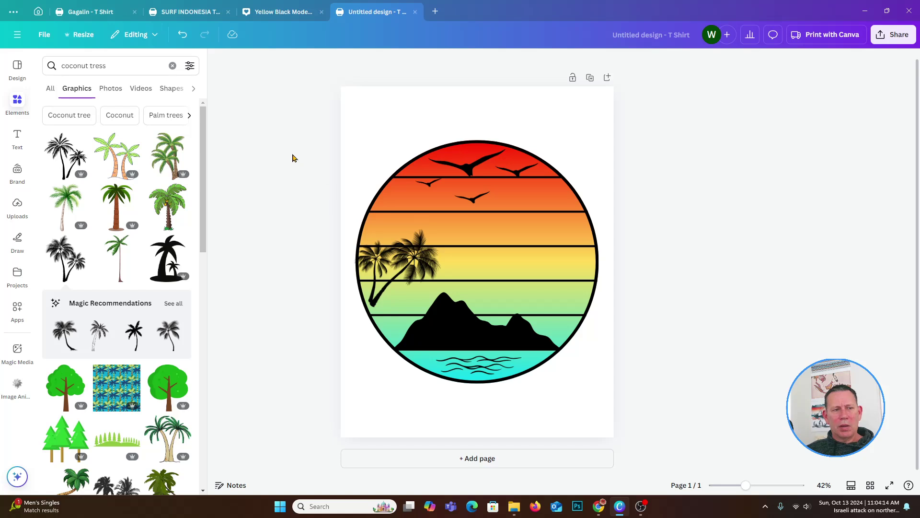
Add the black silhouette of two slender palm trees, shrink it to about two thirds and place it over the circle's right border
click(65, 163)
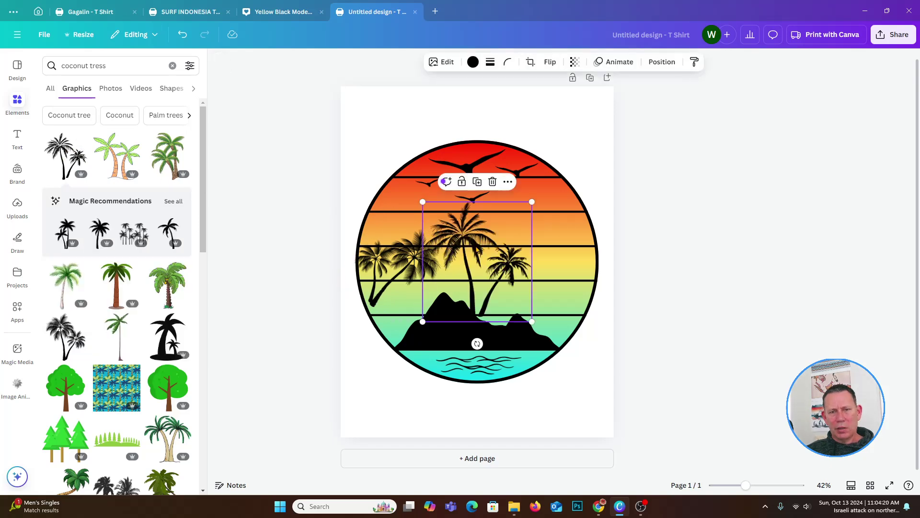
drag(505, 269, 504, 238)
drag(452, 315, 503, 297)
drag(519, 266, 583, 295)
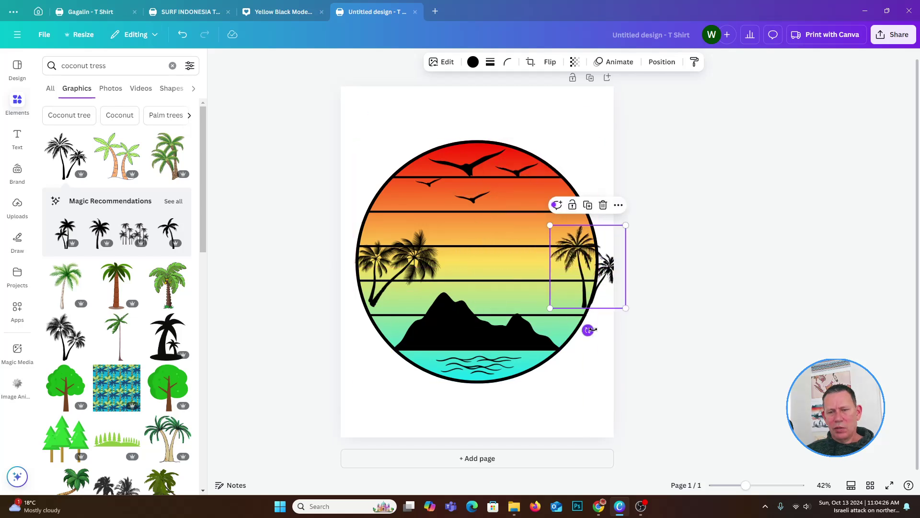
Tilt the new palm pair counter-clockwise, flip it horizontally and move it inside the circle so the trunks meet the right border
drag(589, 330, 622, 308)
click(551, 62)
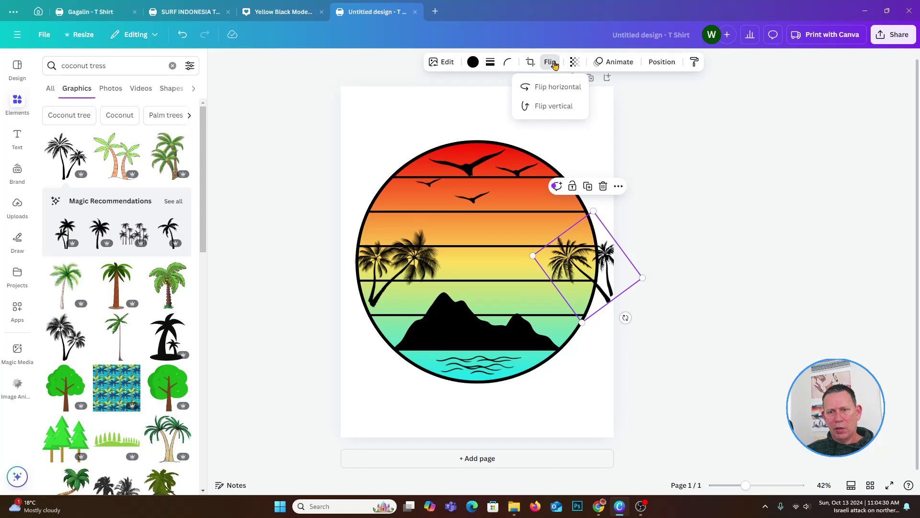
click(557, 88)
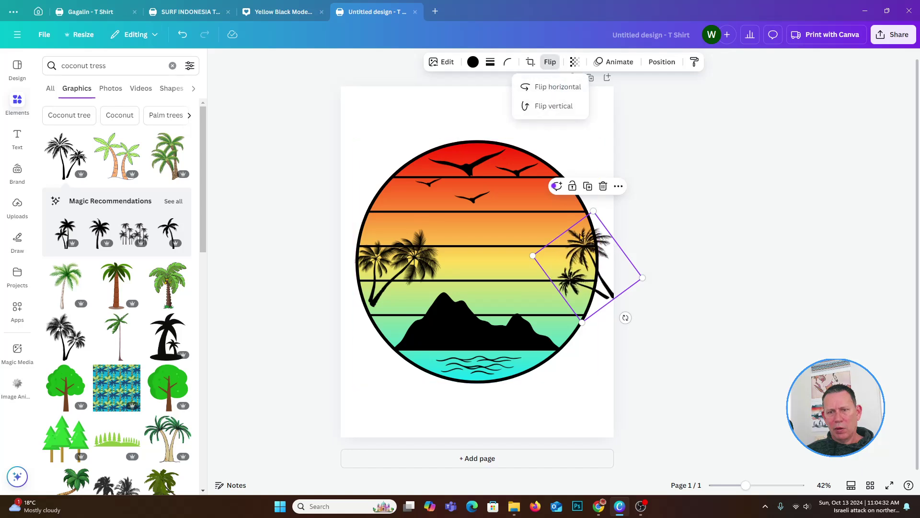
drag(590, 267, 563, 273)
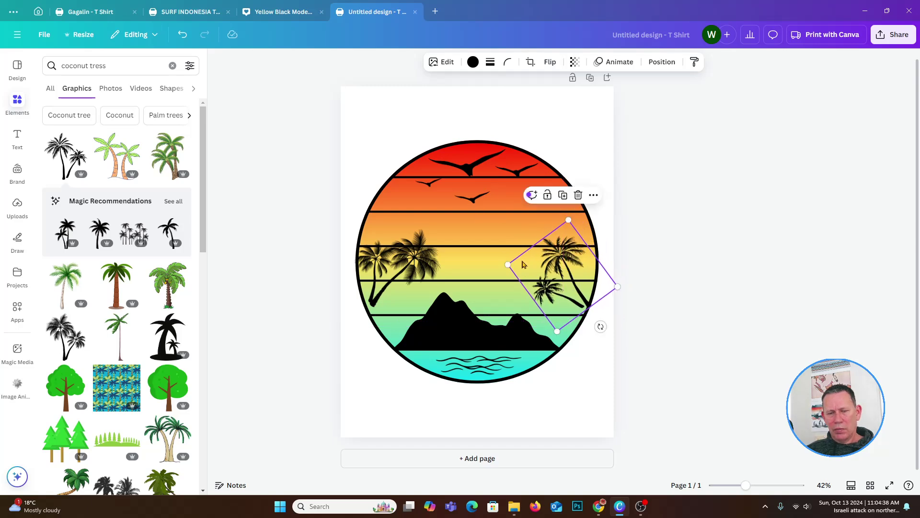
Enlarge the right-hand palm pair by about a quarter and align its trunks with the circle's right border
drag(508, 264, 478, 259)
drag(567, 283, 571, 275)
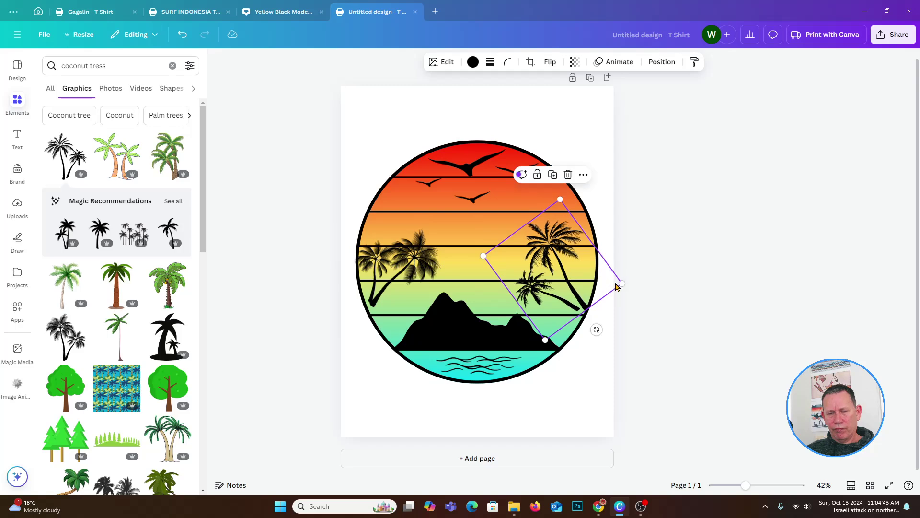
click(603, 359)
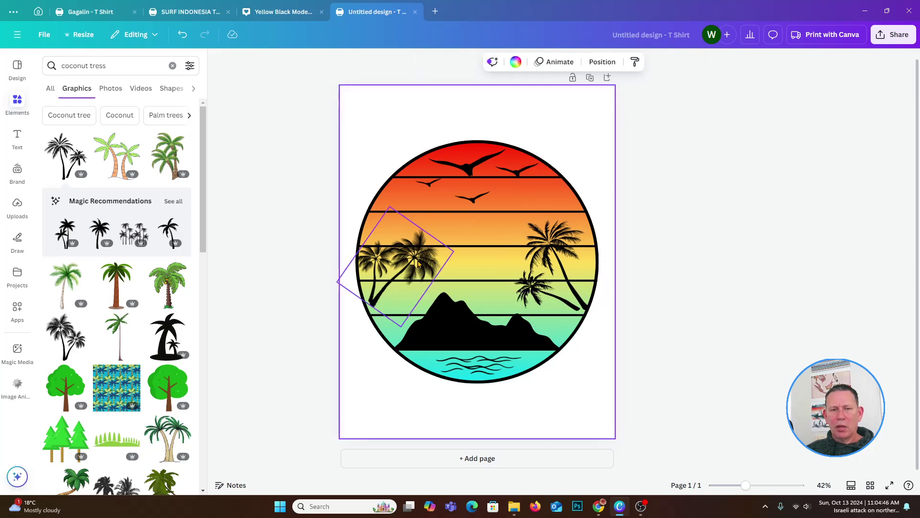
Lower the left-hand palm pair slightly and rotate it a few degrees so the trunks meet the circle's left border
click(405, 252)
drag(406, 252, 408, 260)
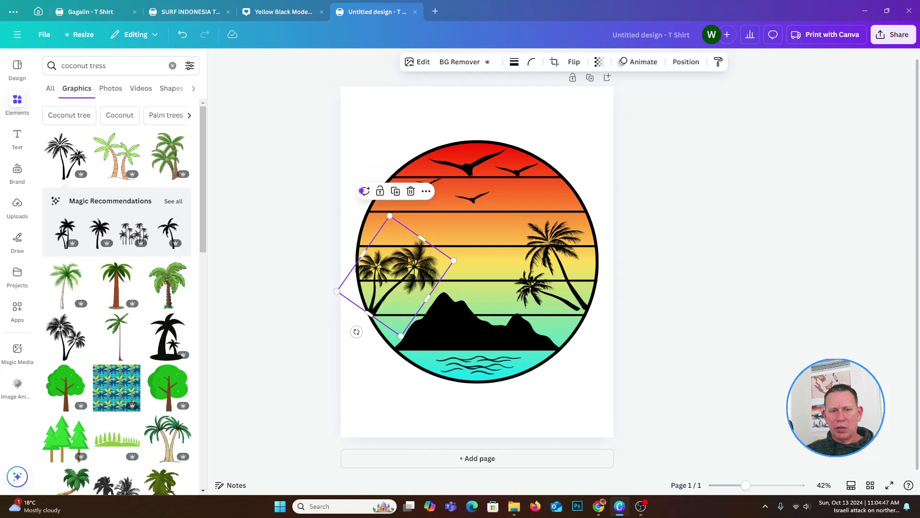
click(294, 267)
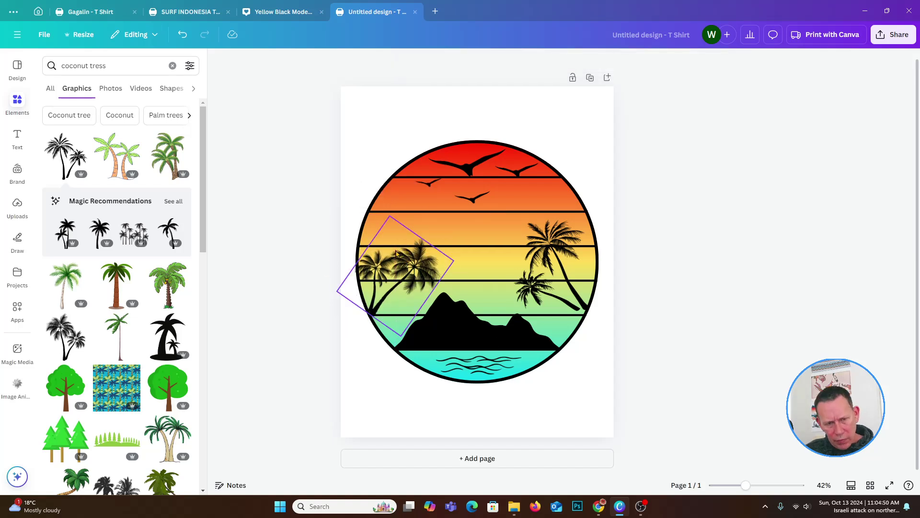
scroll(412, 268, up, 1)
click(379, 299)
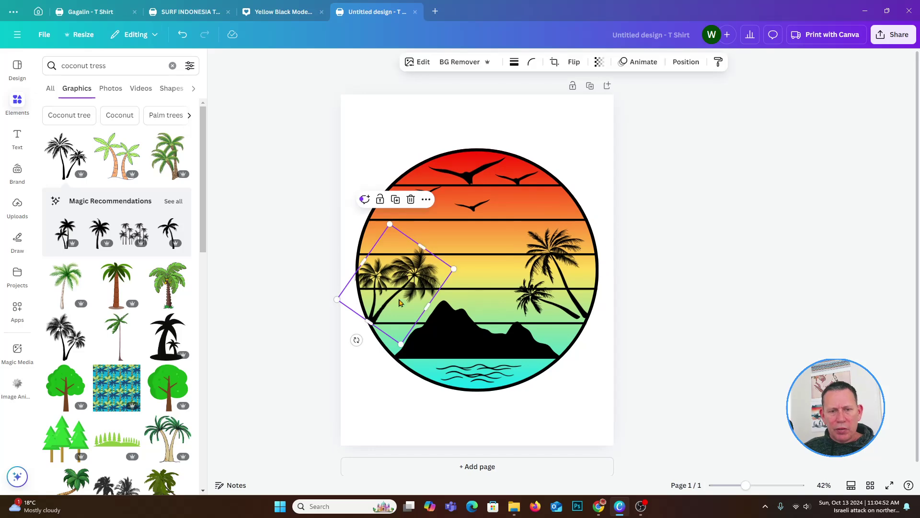
drag(355, 340, 353, 338)
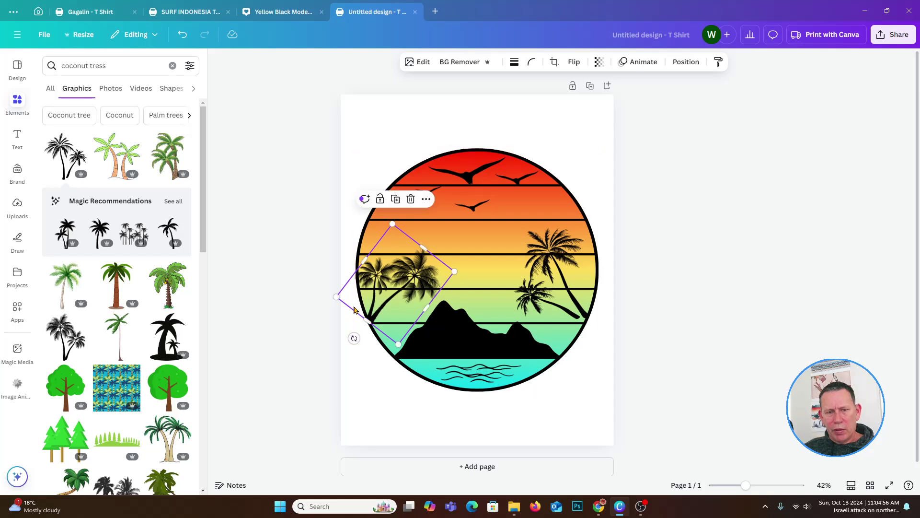
click(322, 319)
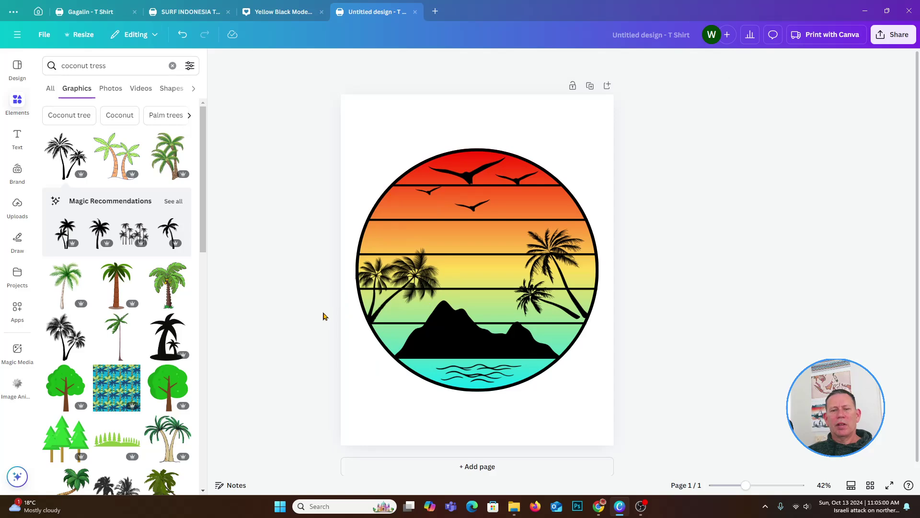
Shrink the mountain silhouette slightly and centre it horizontally between the circle's borders, just above the waves
click(467, 339)
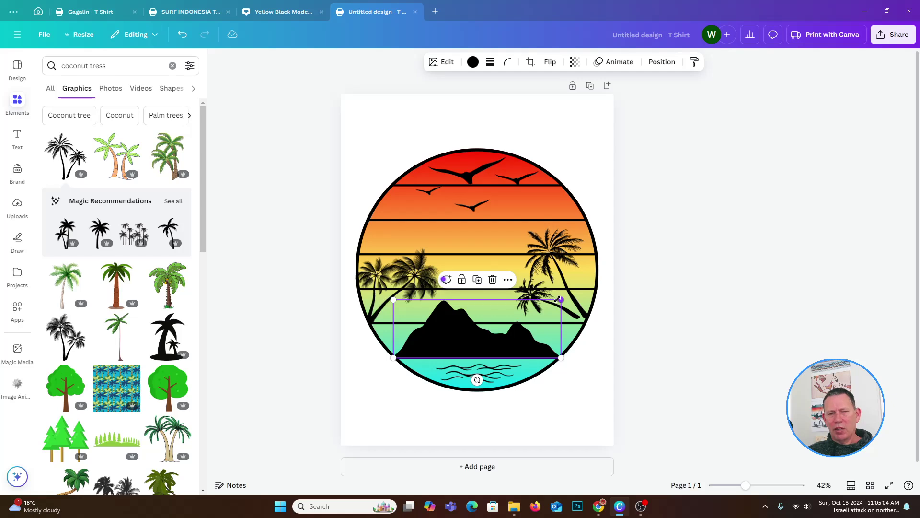
drag(558, 299, 551, 302)
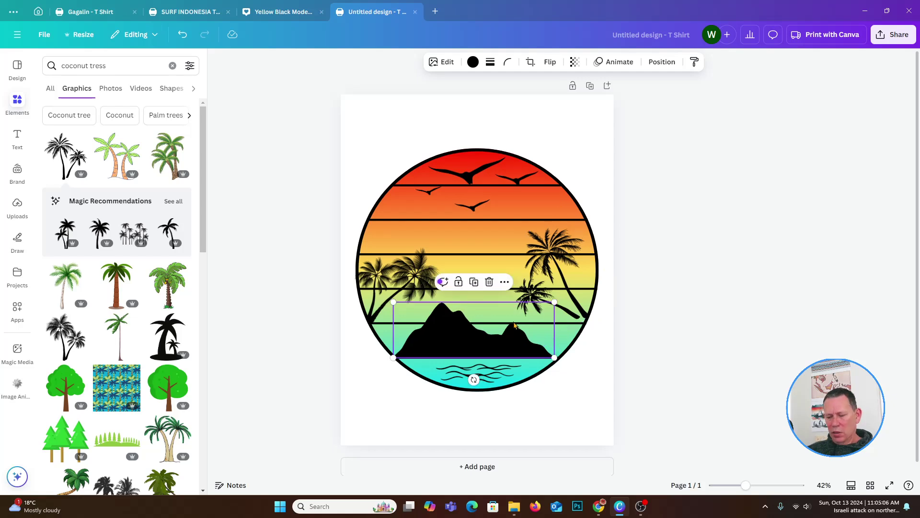
drag(514, 325, 515, 325)
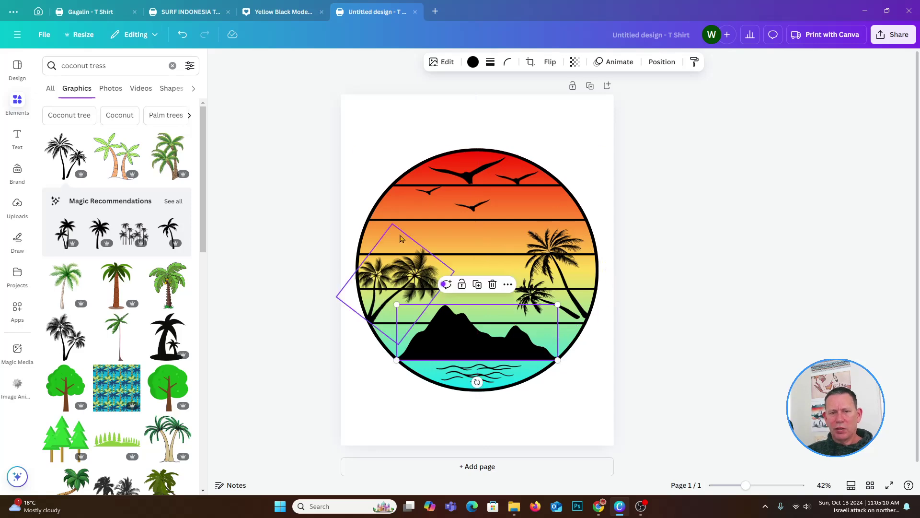
click(285, 231)
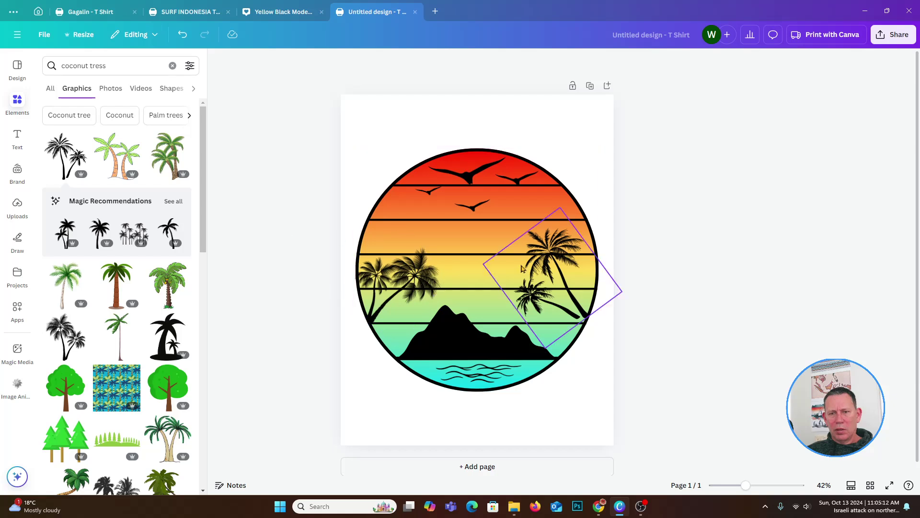
Lower the right-hand palm pair slightly and shift it inward along the circle's right border
click(545, 259)
drag(545, 260, 540, 259)
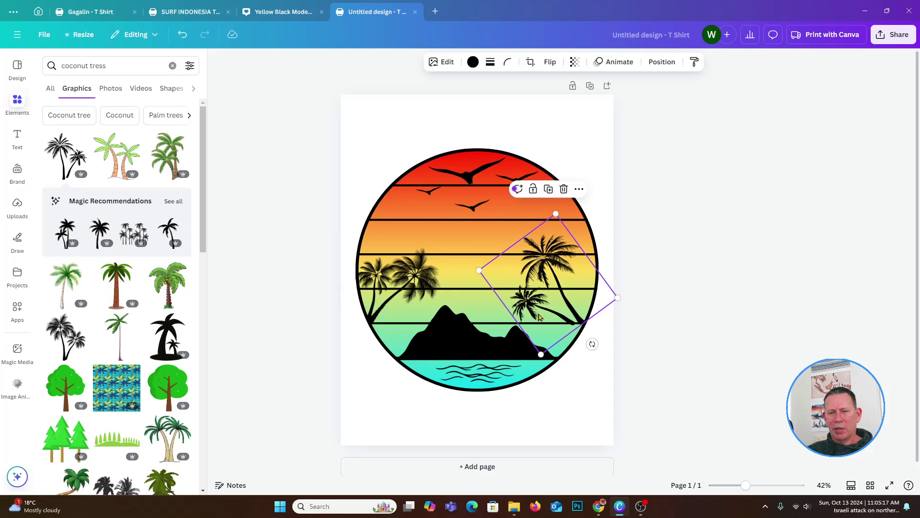
click(265, 247)
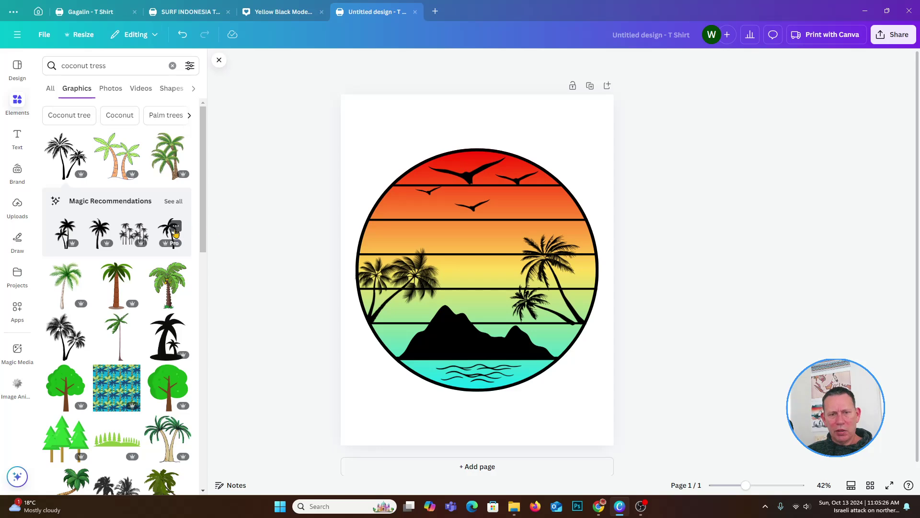
Add the single curved black palm silhouette from the Magic Recommendations and shrink it to about two thirds
click(176, 227)
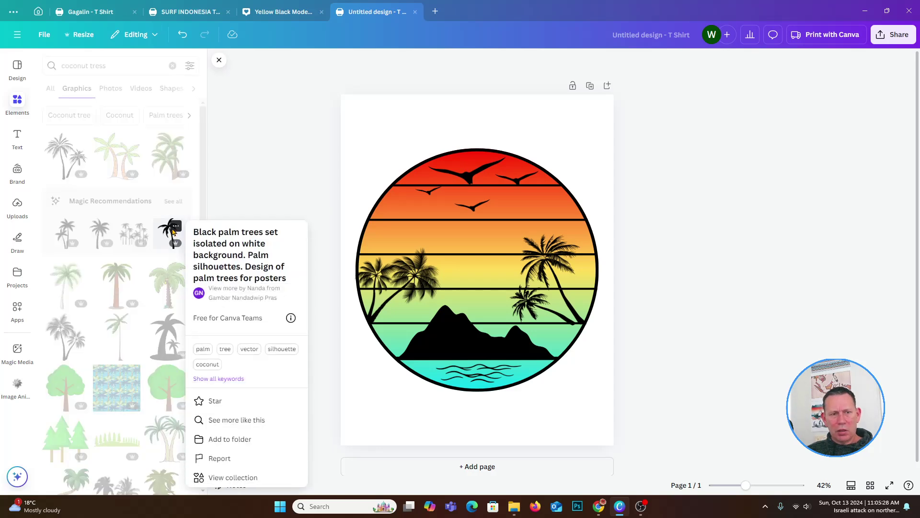
click(238, 205)
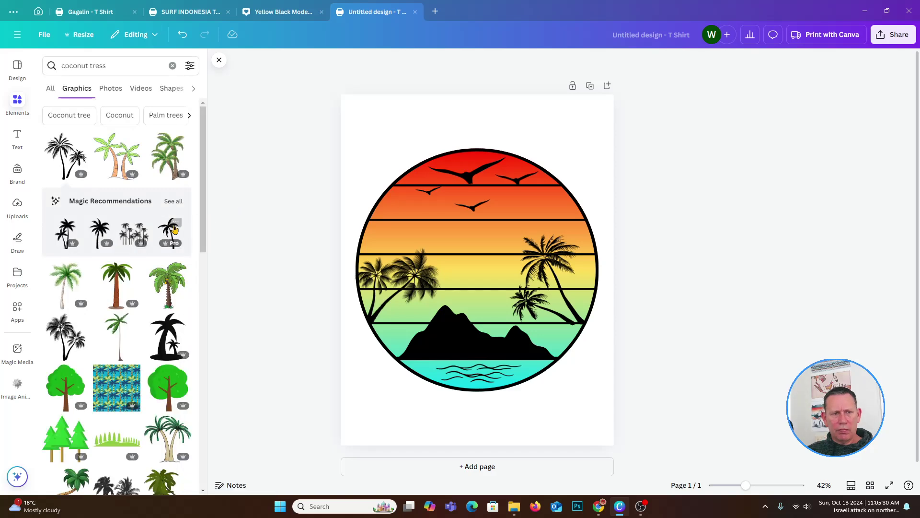
click(165, 230)
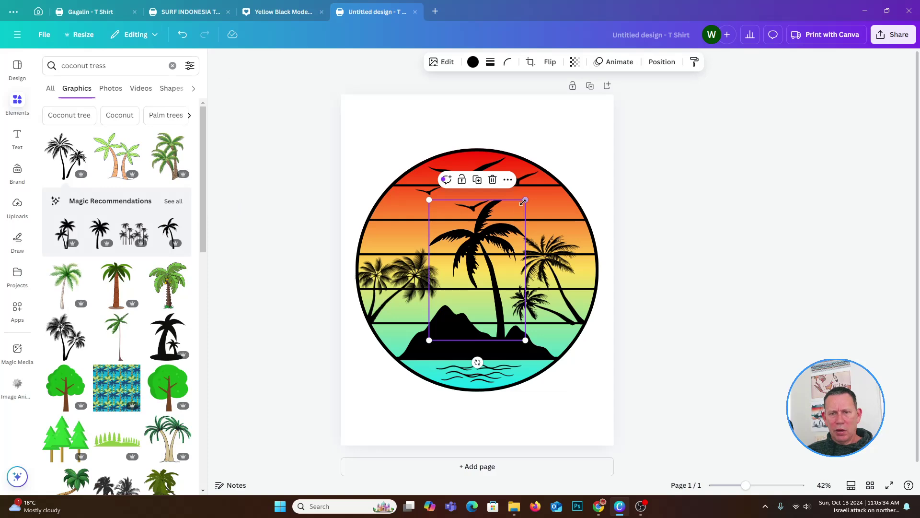
drag(522, 204, 494, 246)
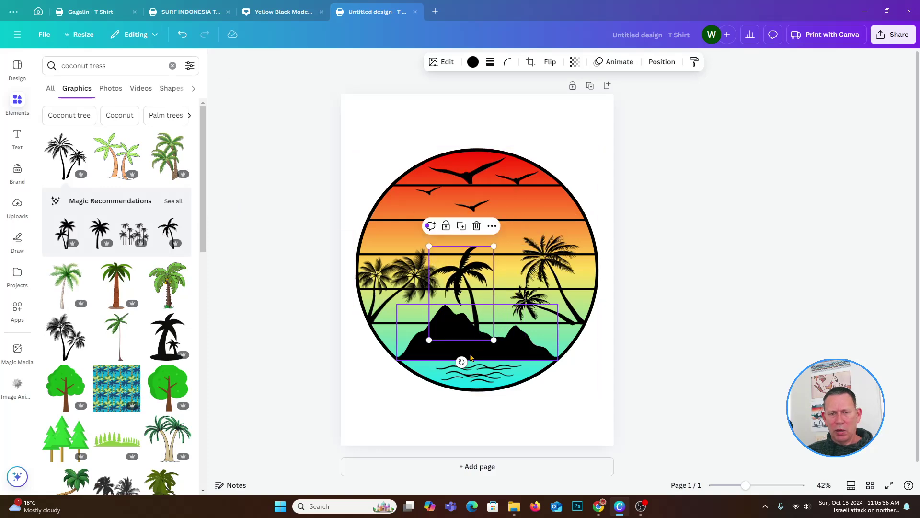
Tilt the single palm clockwise by about 60 degrees and place it over the left-hand palm pair
drag(462, 362, 400, 325)
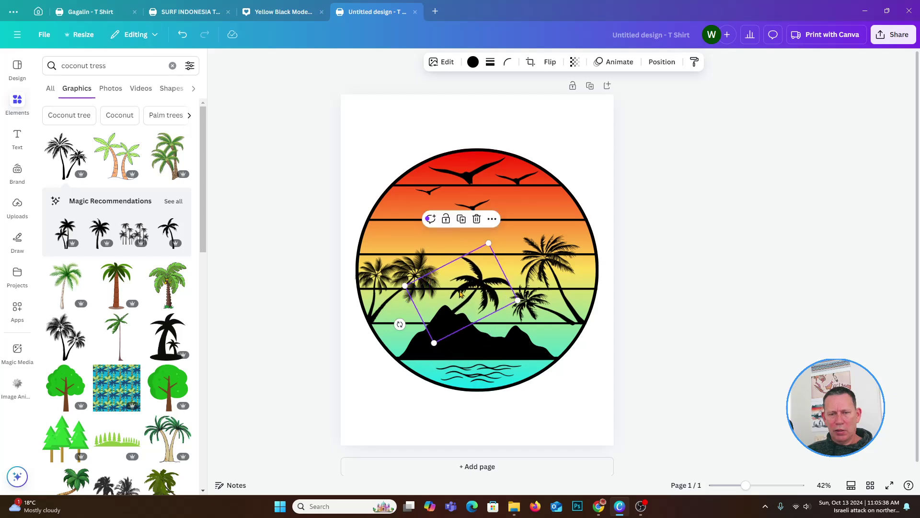
drag(462, 289, 391, 287)
click(283, 282)
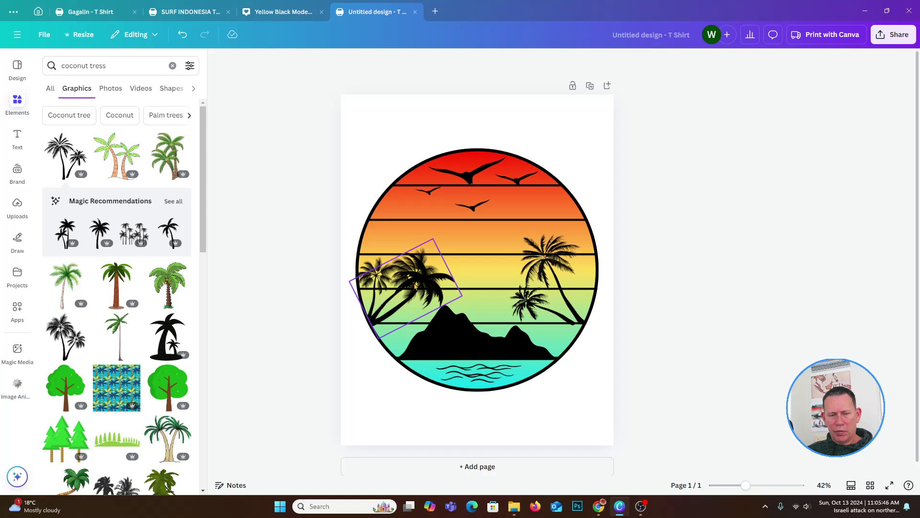
Move the single palm beside the right-hand pair and try horizontal and vertical flips, leaving it flipped only vertically
drag(415, 286, 500, 248)
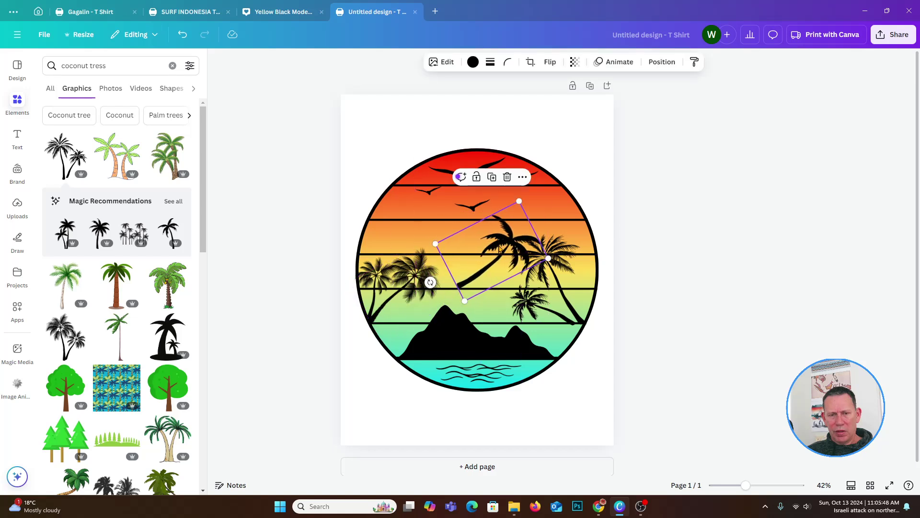
click(549, 62)
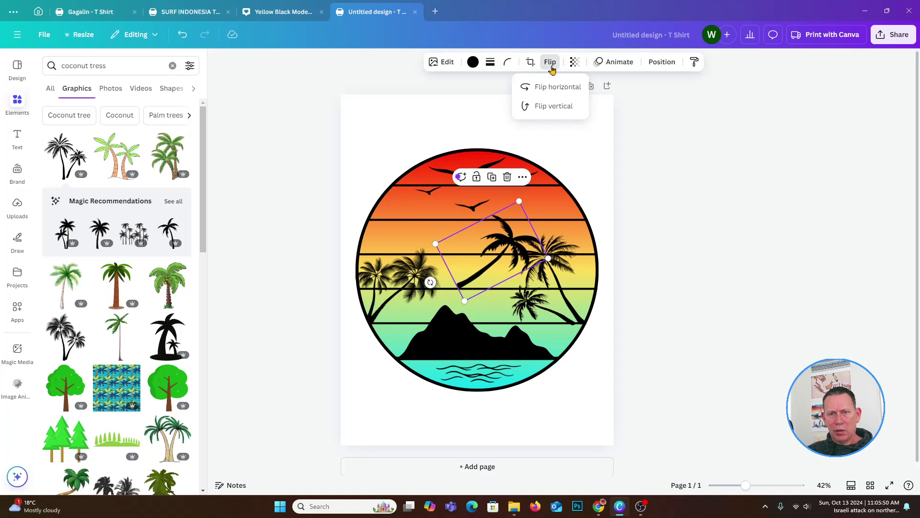
click(556, 87)
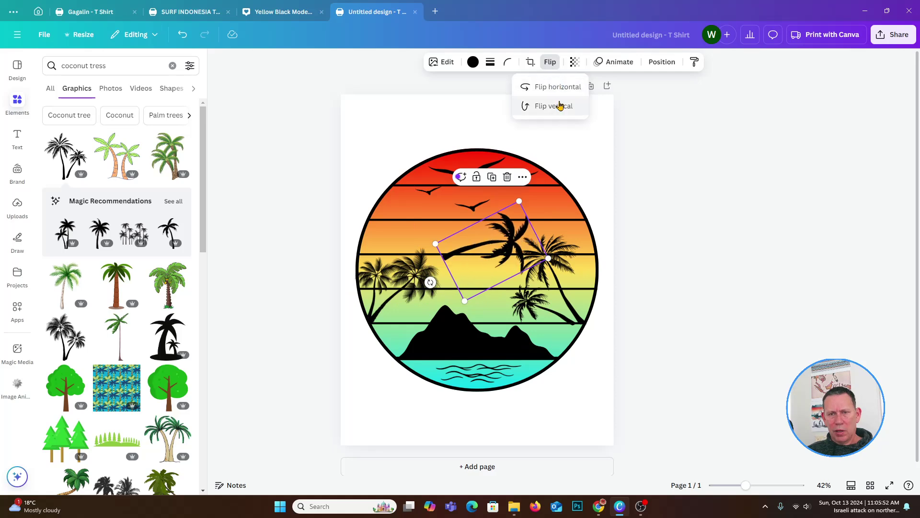
click(565, 106)
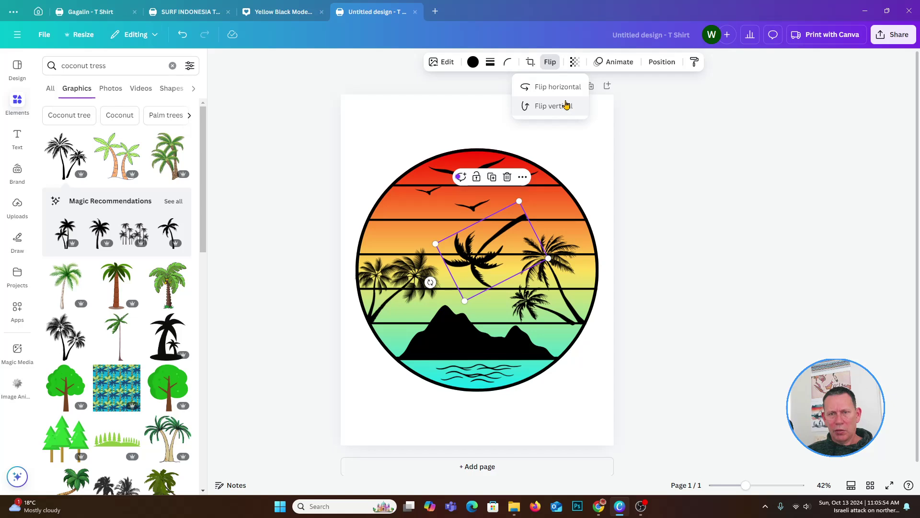
click(565, 88)
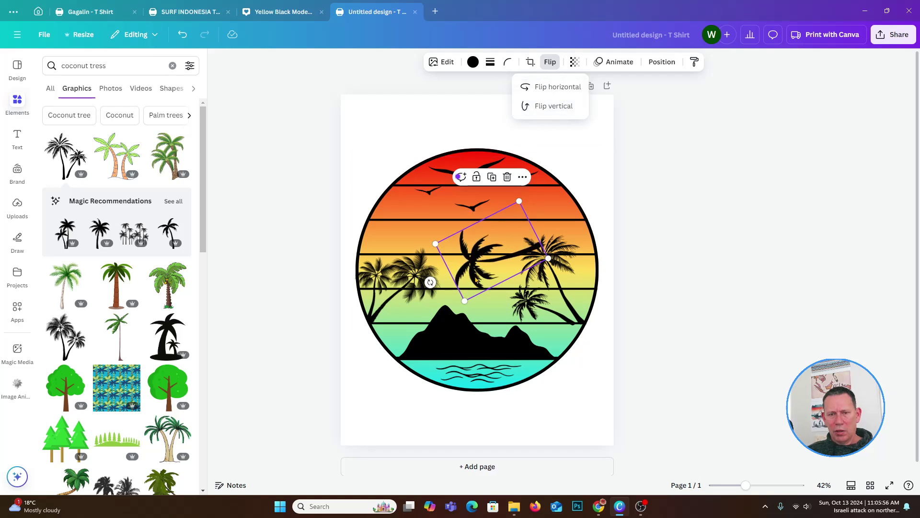
Rotate the single palm clockwise so it leans inward, and place its trunk against the circle's right border
click(431, 282)
drag(431, 282, 432, 216)
drag(467, 249, 533, 286)
click(583, 362)
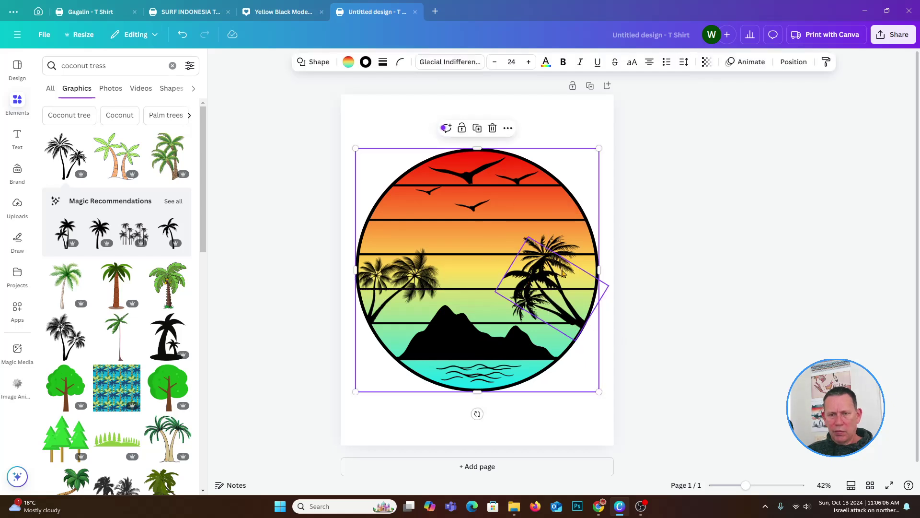
Shrink the two-tree palm graphic on the right slightly and lower it so its trunks meet the circle's border
click(564, 253)
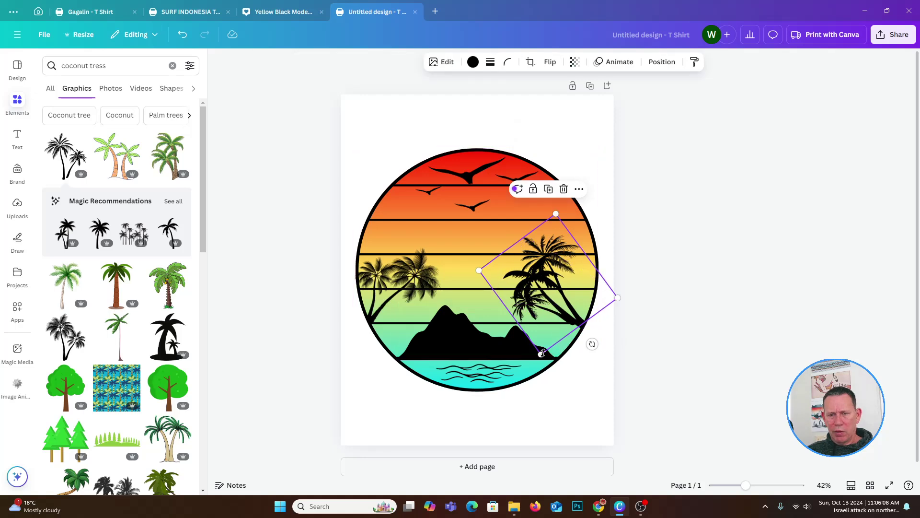
drag(541, 354, 545, 328)
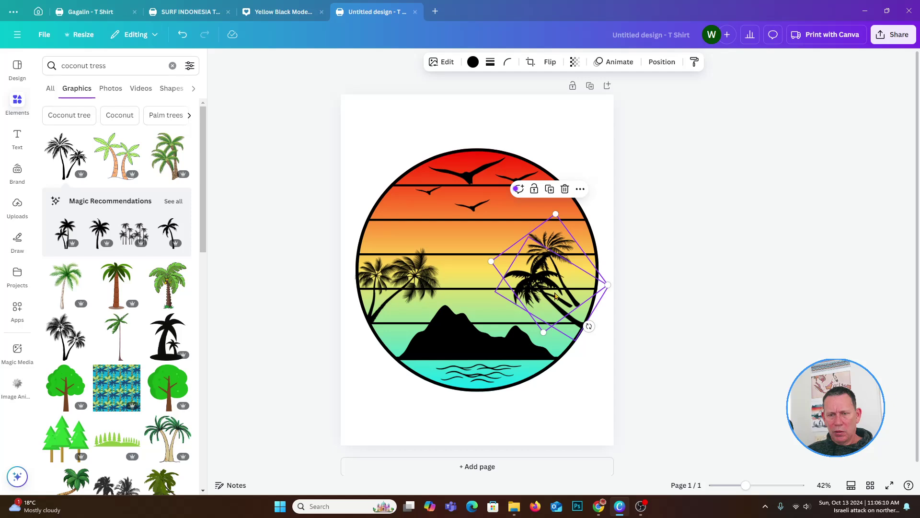
drag(554, 275, 564, 285)
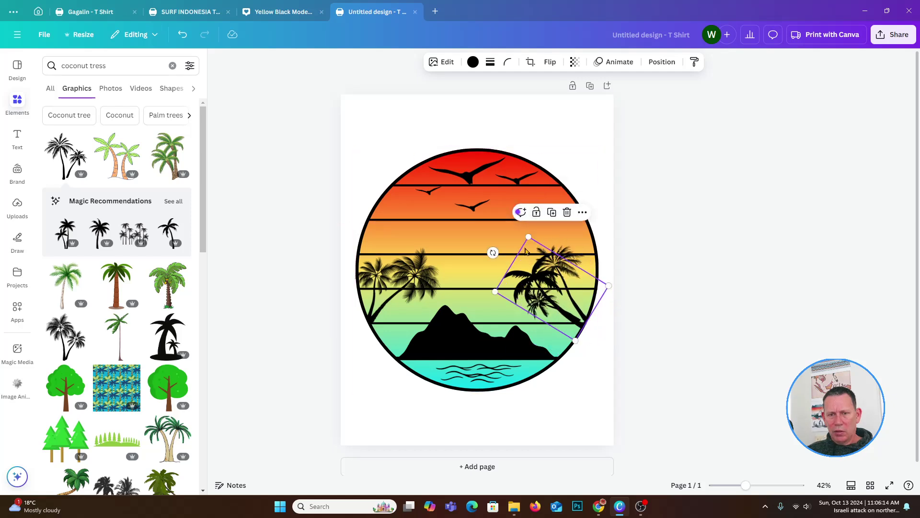
Try the single palm at different sizes and positions over the right-hand pair, leaving it small with its trunk at the circle's border
drag(528, 236, 494, 265)
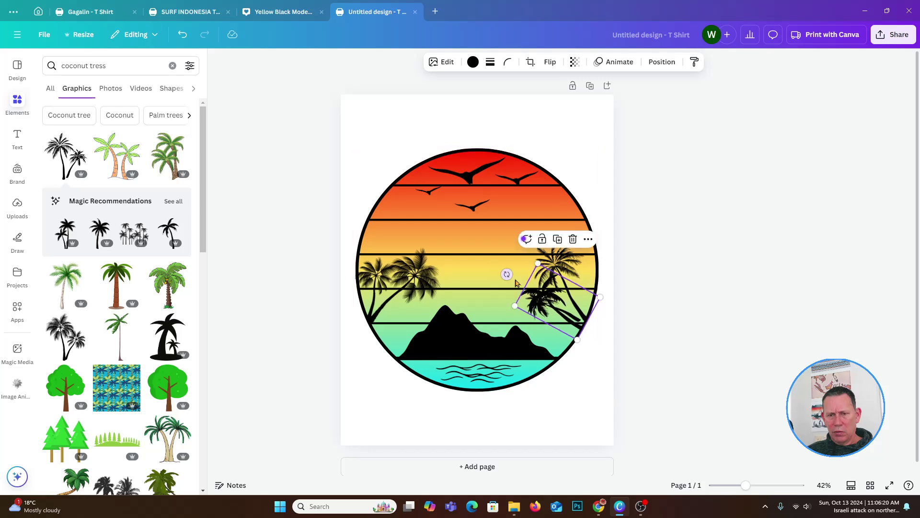
drag(538, 294, 540, 283)
mouse_move(573, 322)
mouse_down()
mouse_move(559, 296)
mouse_move(561, 330)
mouse_up()
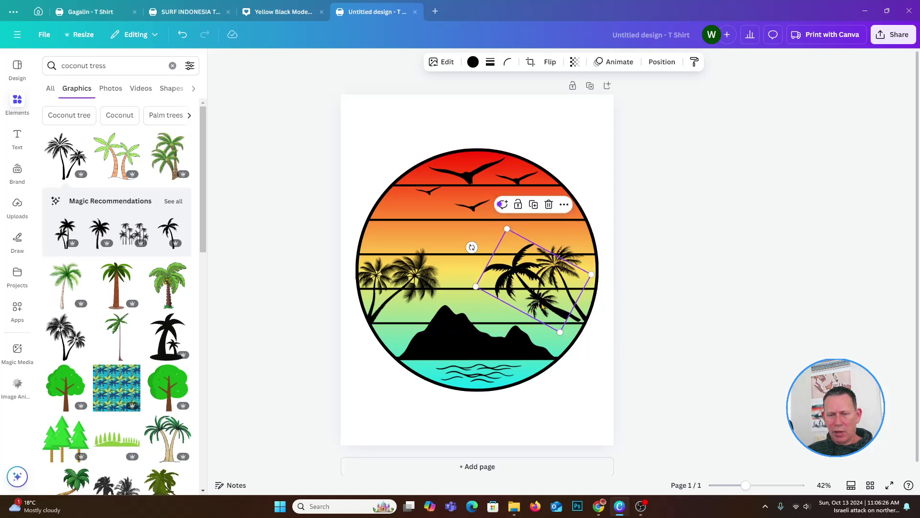
drag(547, 298, 560, 303)
click(570, 364)
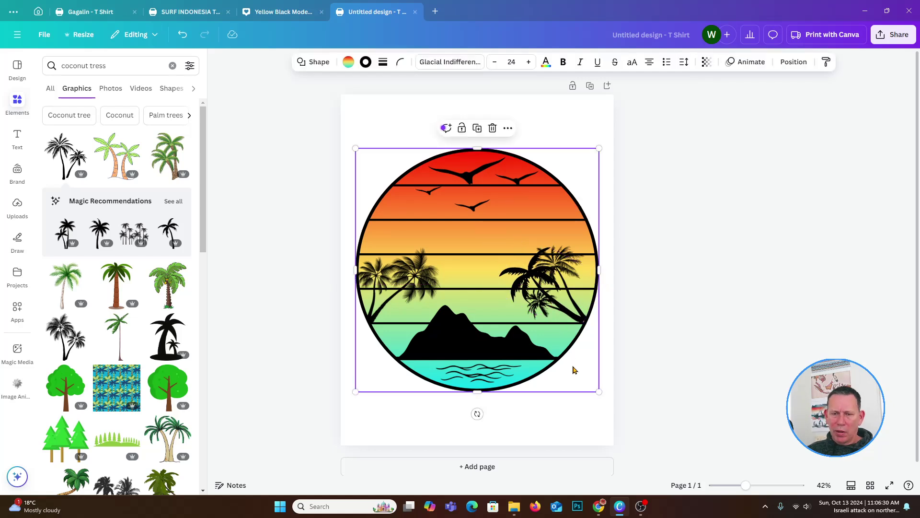
click(577, 277)
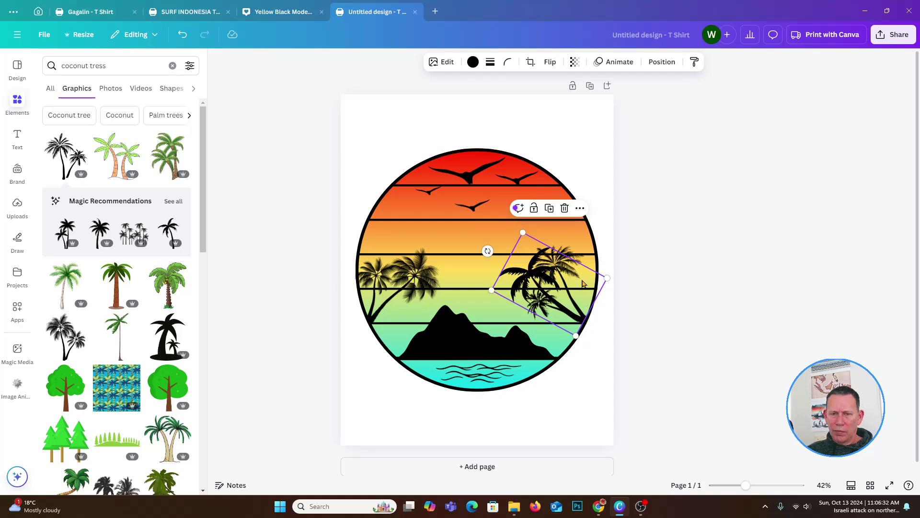
drag(523, 232, 552, 277)
Enlarge the right-hand two-tree palm graphic and reposition it with its trunks near the circle's border
click(550, 268)
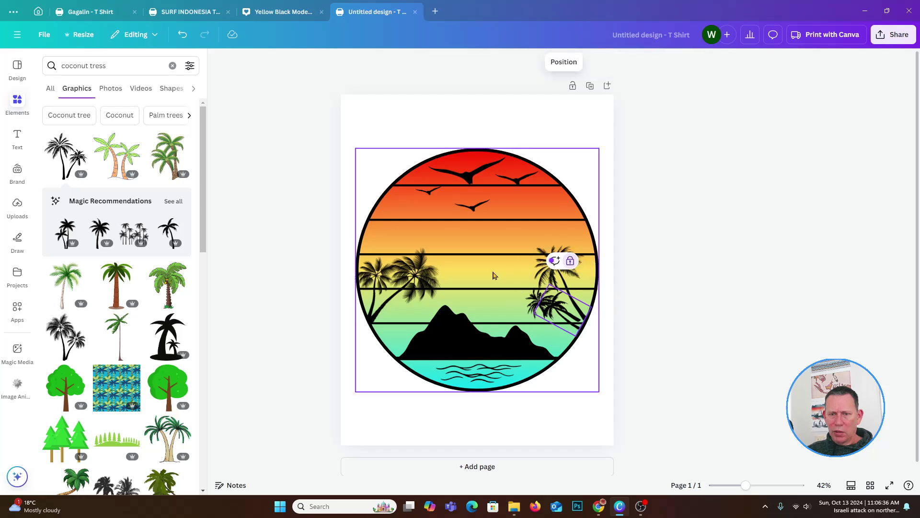
click(551, 266)
drag(500, 276, 479, 267)
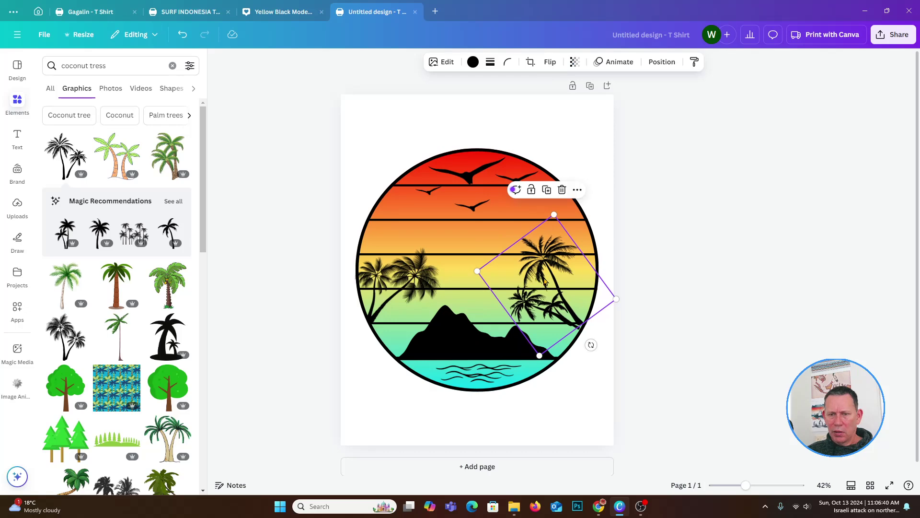
drag(553, 307, 551, 305)
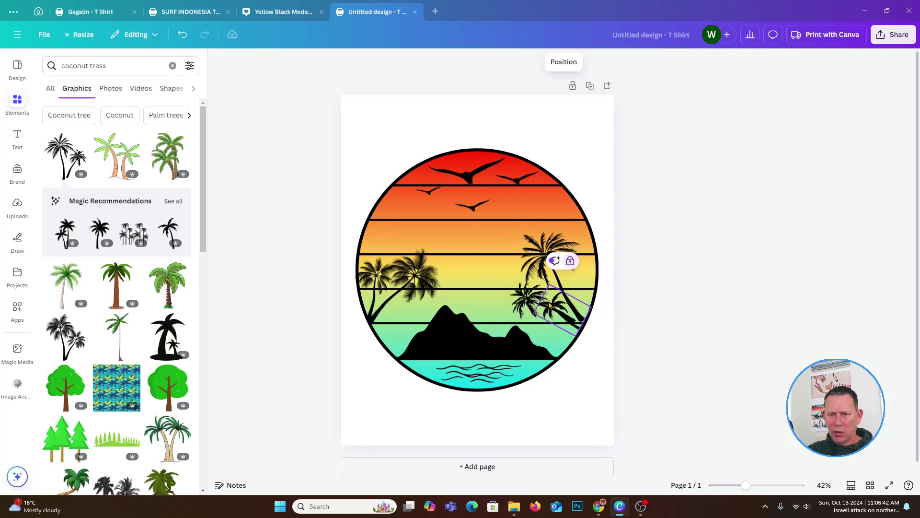
Try to move the small single palm from among the overlapping graphics, and undo the accidental shift of the circle and palm pair
click(562, 314)
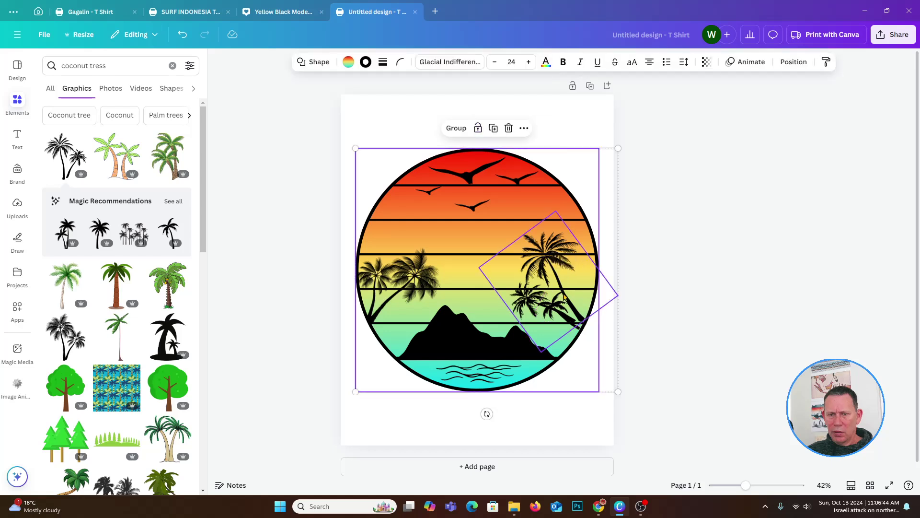
click(563, 322)
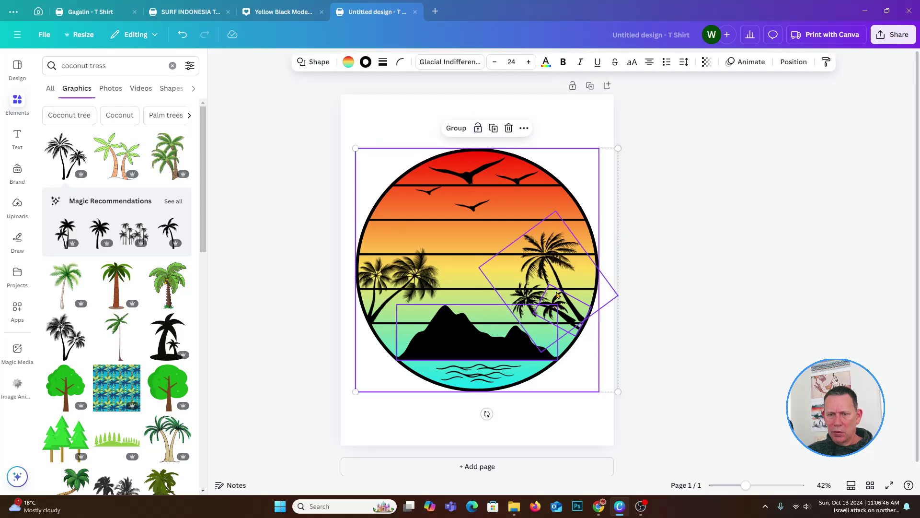
click(564, 309)
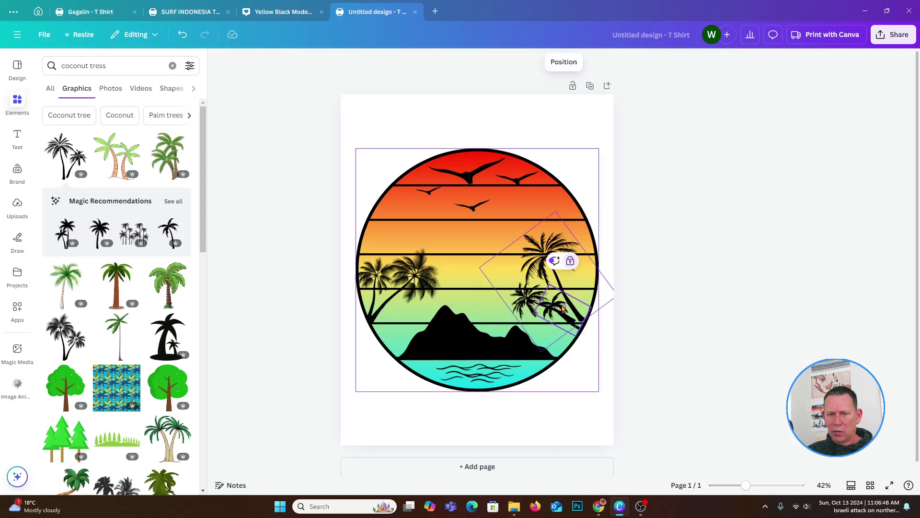
drag(563, 309, 549, 308)
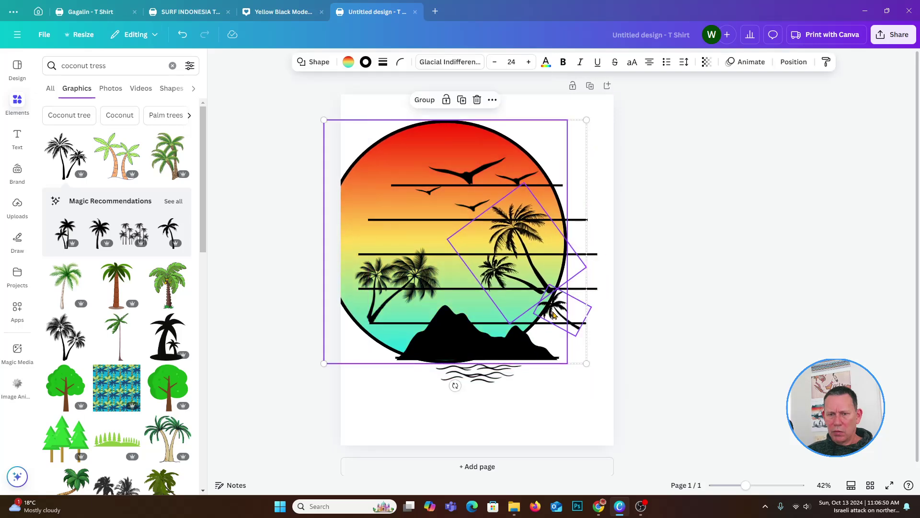
key(ctrl+z)
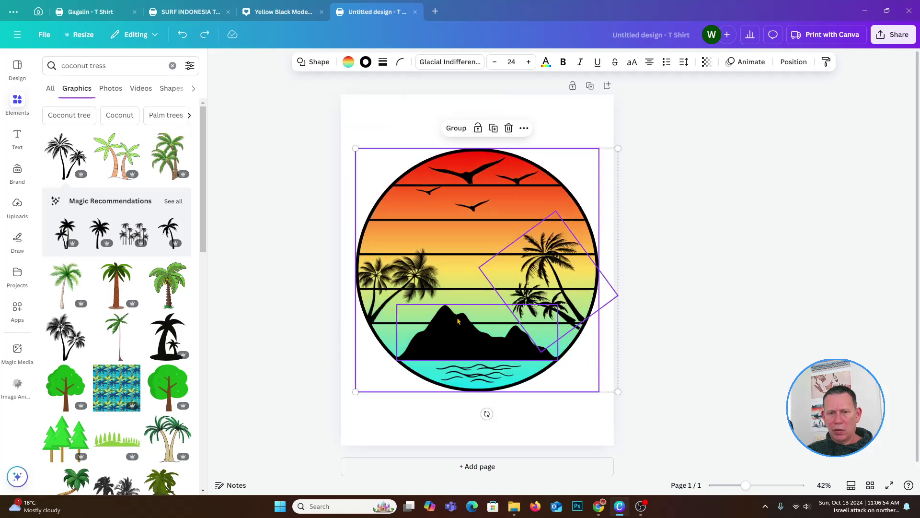
Select the small single palm among the overlapping graphics, enlarge it and seat its trunk against the circle's right border
click(408, 290)
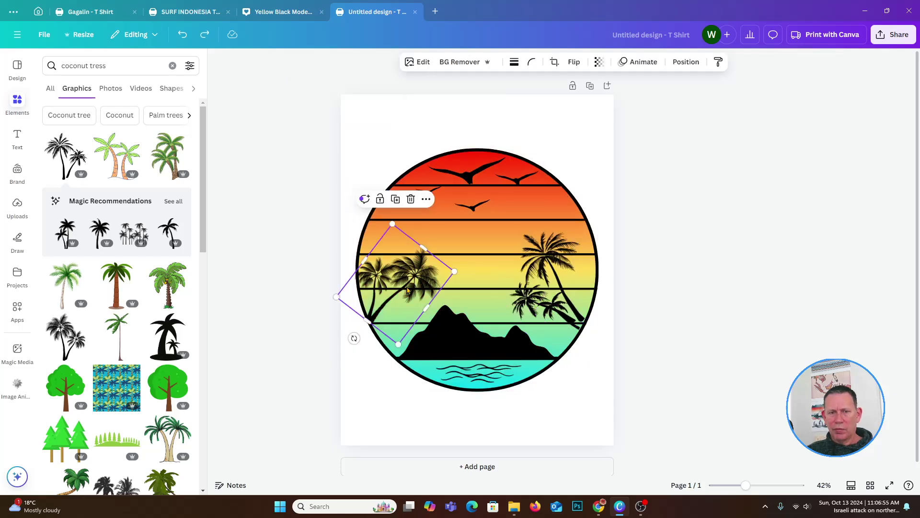
click(553, 309)
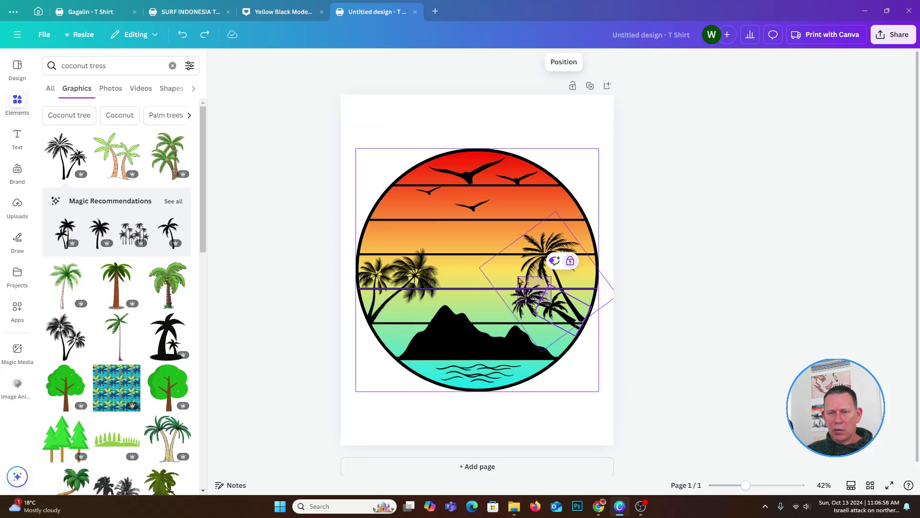
click(556, 309)
click(560, 311)
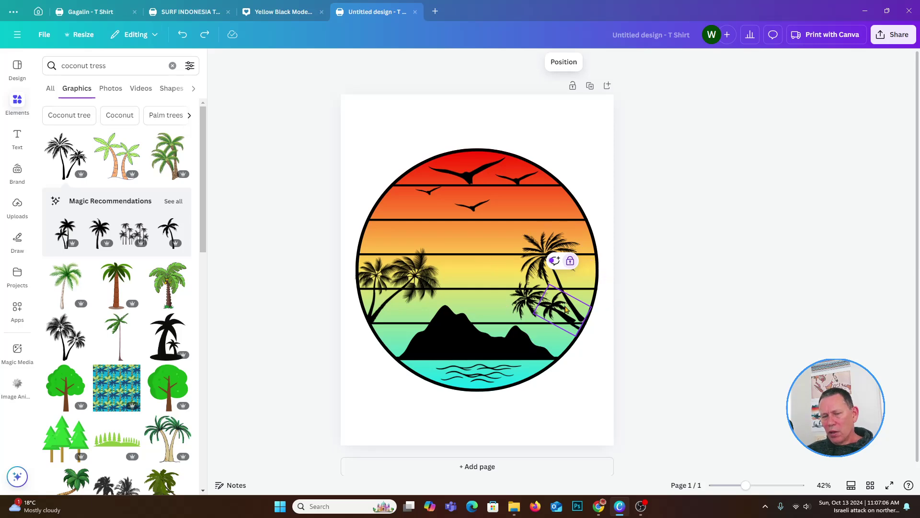
click(570, 264)
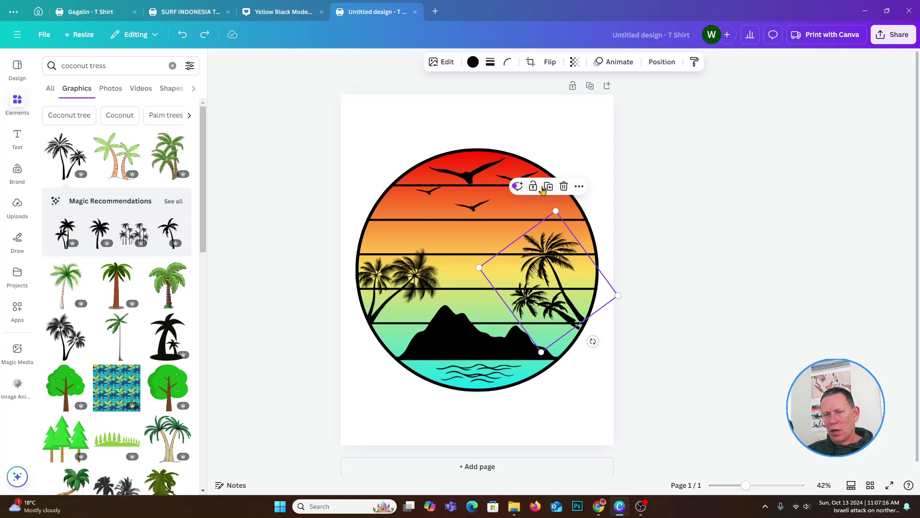
click(556, 310)
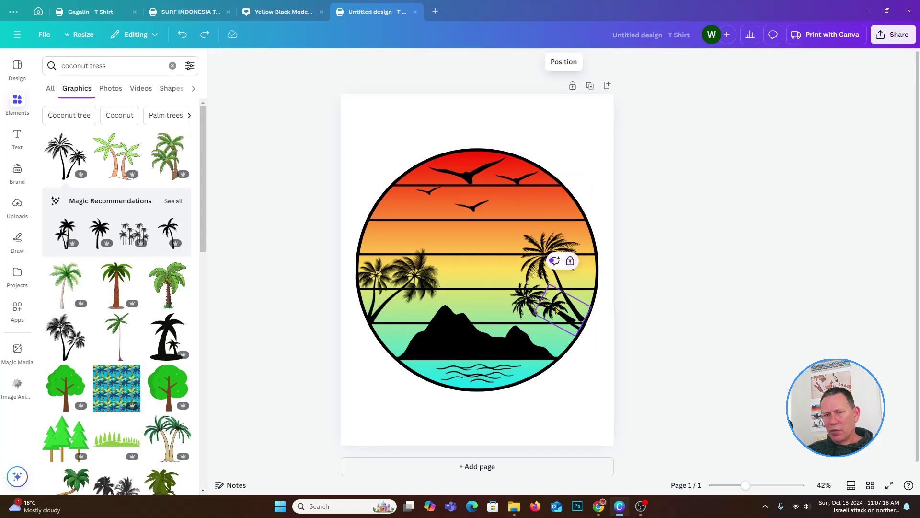
click(570, 261)
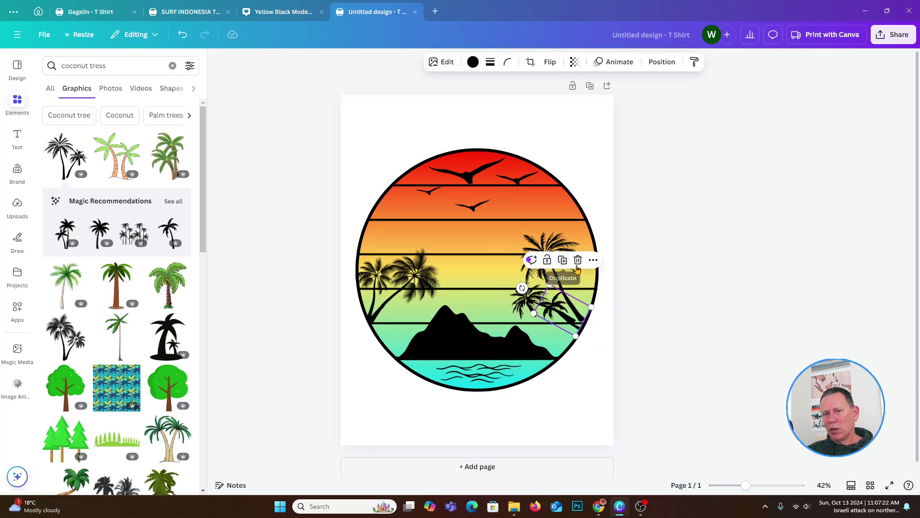
drag(549, 284, 535, 257)
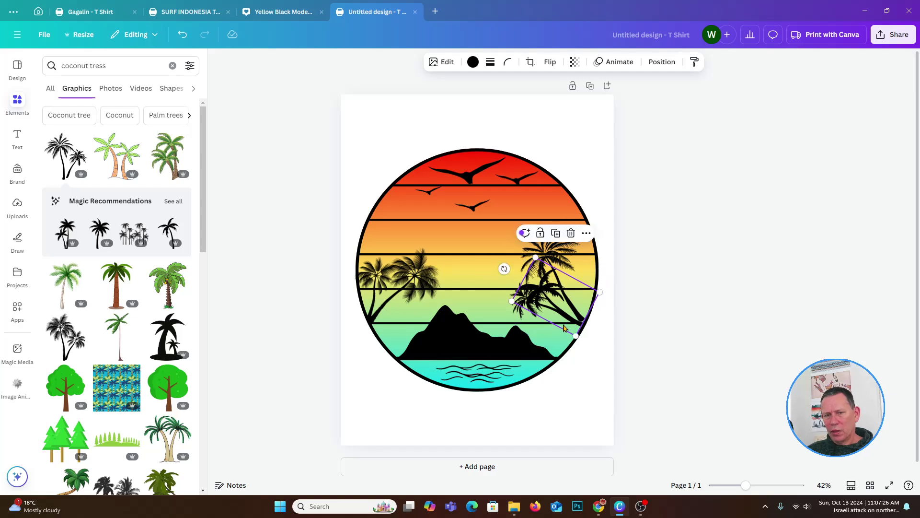
drag(557, 318, 573, 330)
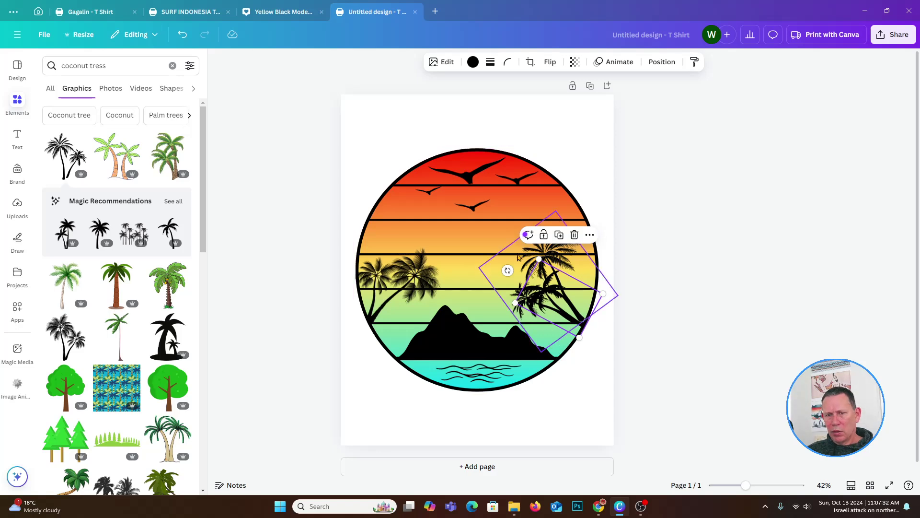
Rotate the right-hand palm pair slightly clockwise, move it up and inward clear of the single palm, and delete the single palm
click(544, 256)
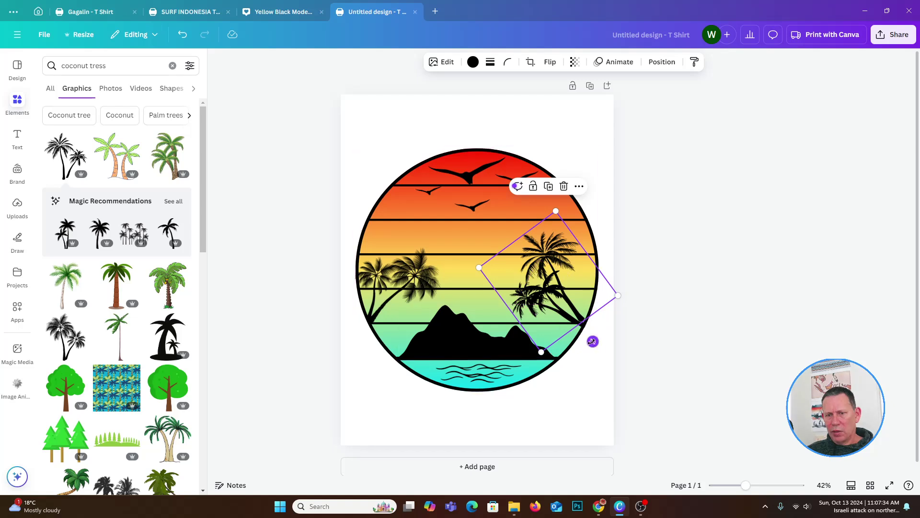
mouse_move(593, 341)
mouse_down()
mouse_move(585, 354)
mouse_move(584, 345)
mouse_up()
drag(553, 321, 545, 305)
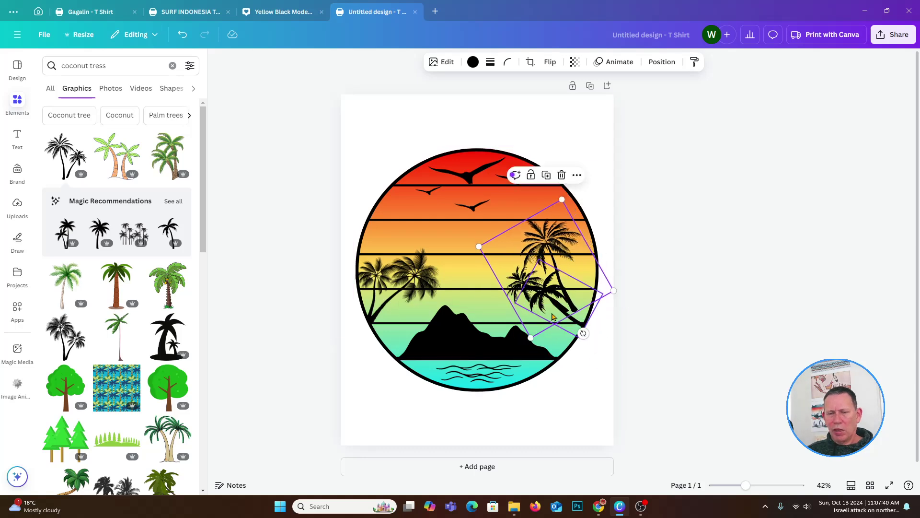
drag(535, 270, 519, 251)
click(560, 307)
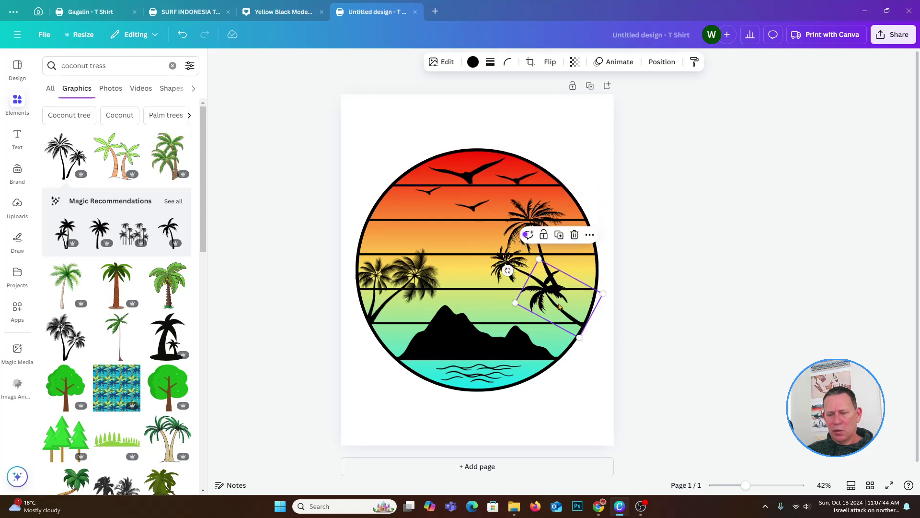
key(Delete)
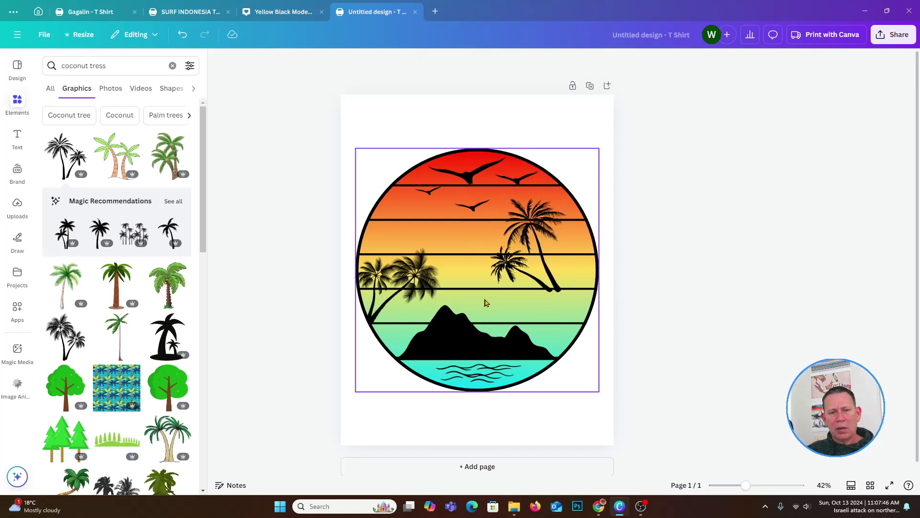
Enlarge the left-hand palm pair, rotate it slightly clockwise and raise it with its trunks against the circle's left border
click(405, 280)
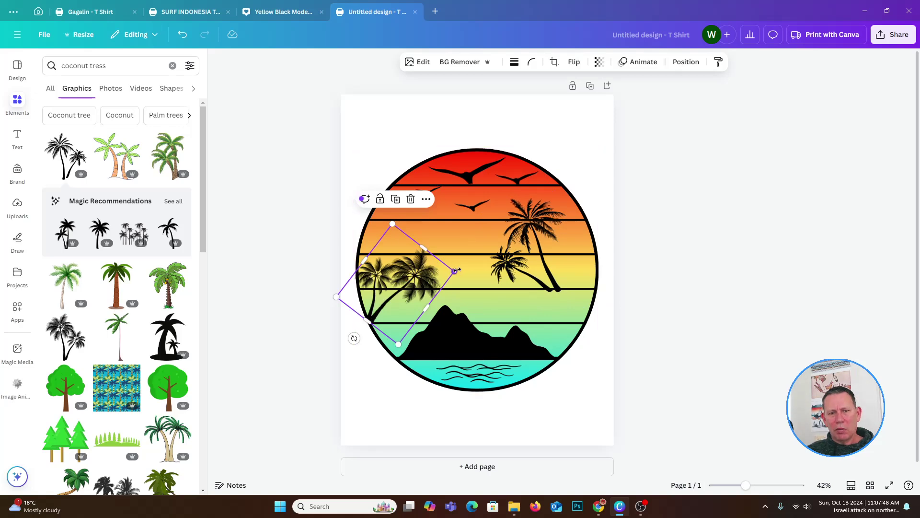
drag(454, 271, 477, 266)
drag(359, 342, 350, 333)
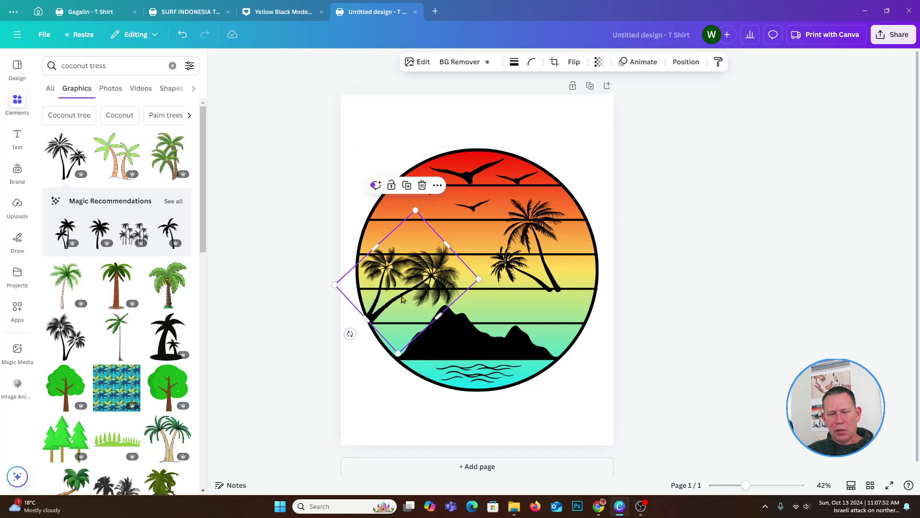
drag(402, 299, 402, 304)
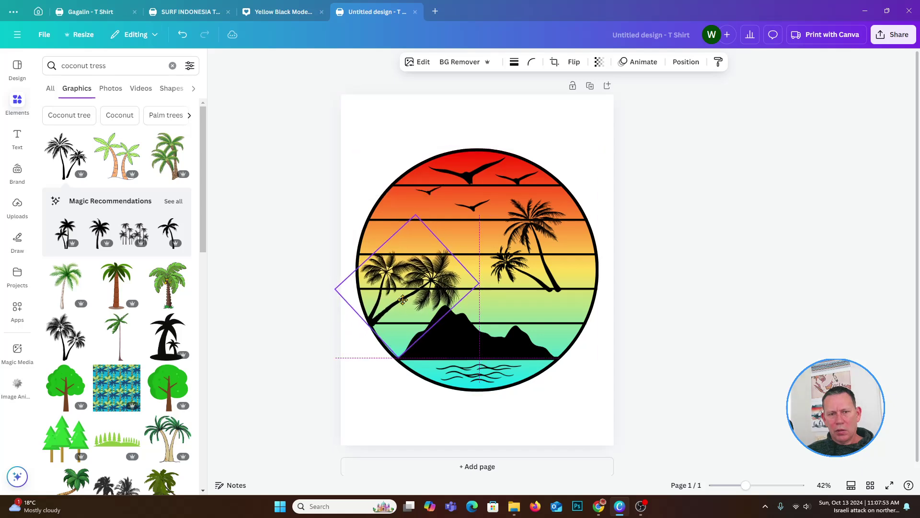
click(319, 358)
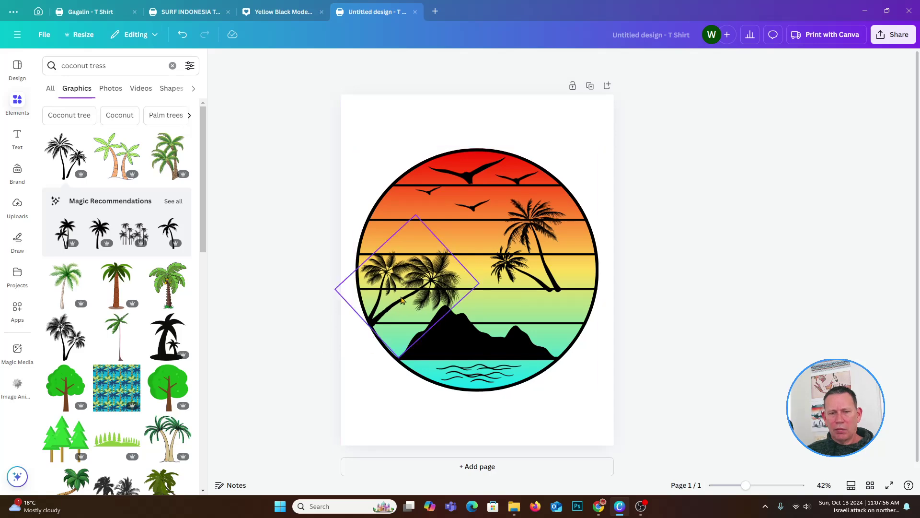
drag(403, 293, 399, 279)
click(343, 337)
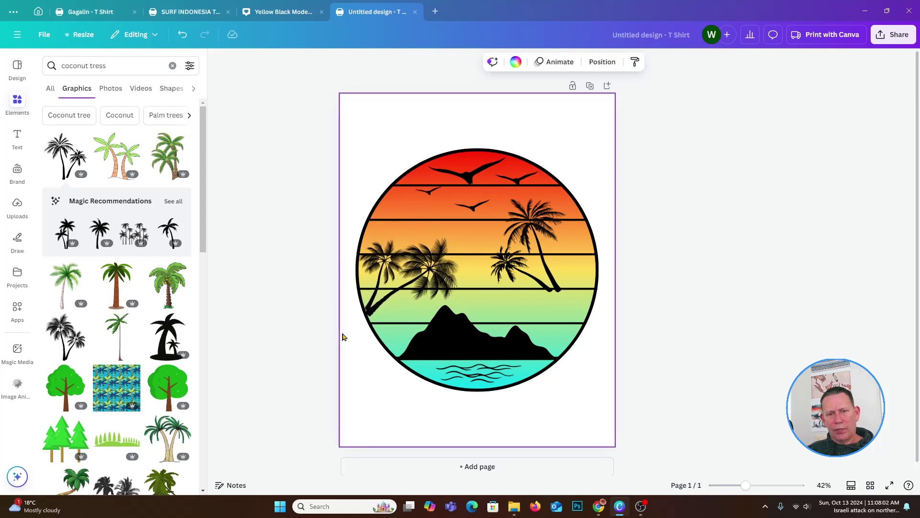
Rotate the right-hand palm pair slightly counterclockwise and lower it outward so its trunks meet the circle's right border
drag(542, 242, 547, 255)
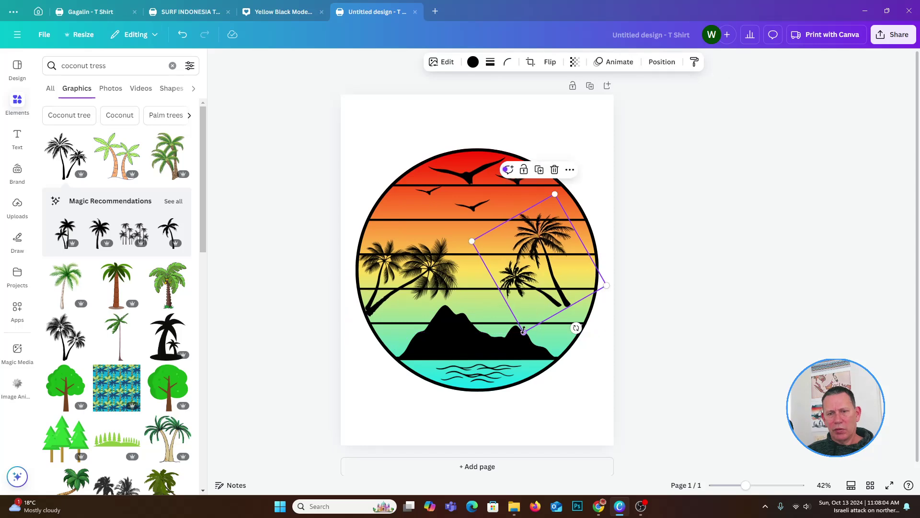
drag(577, 326, 583, 325)
drag(535, 295, 553, 306)
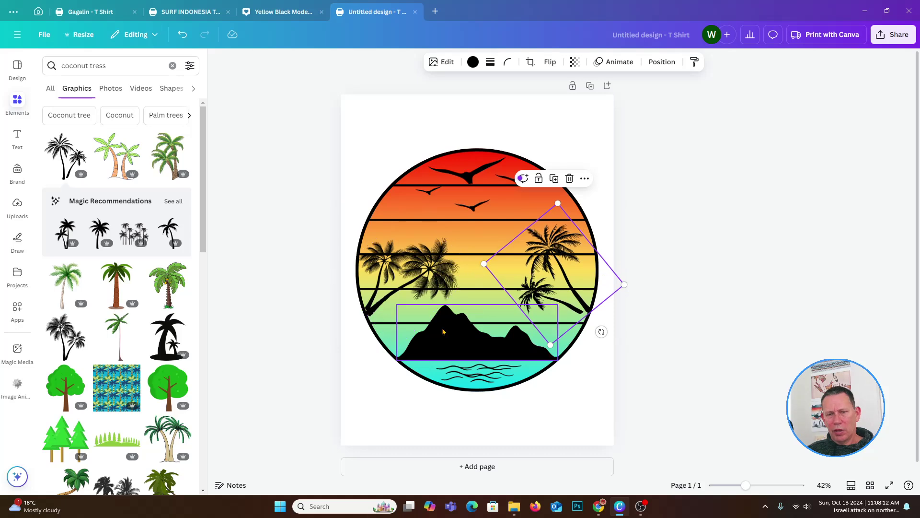
click(331, 395)
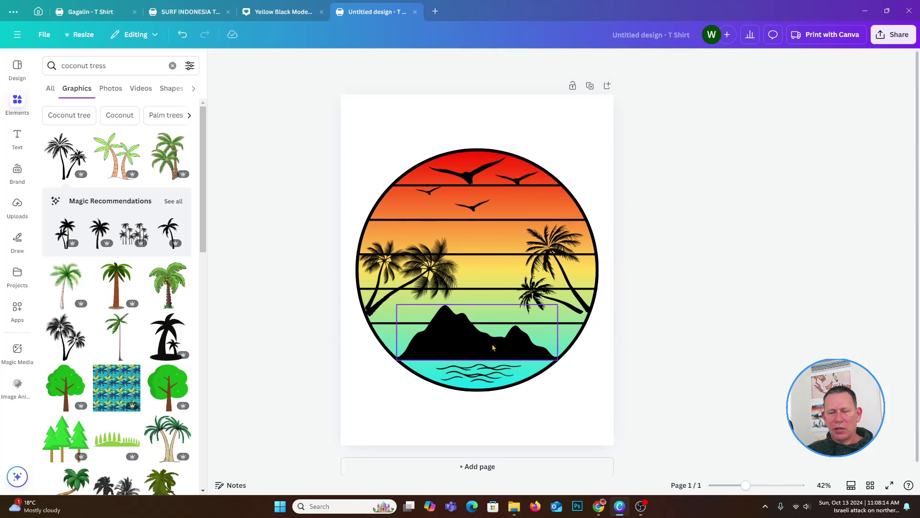
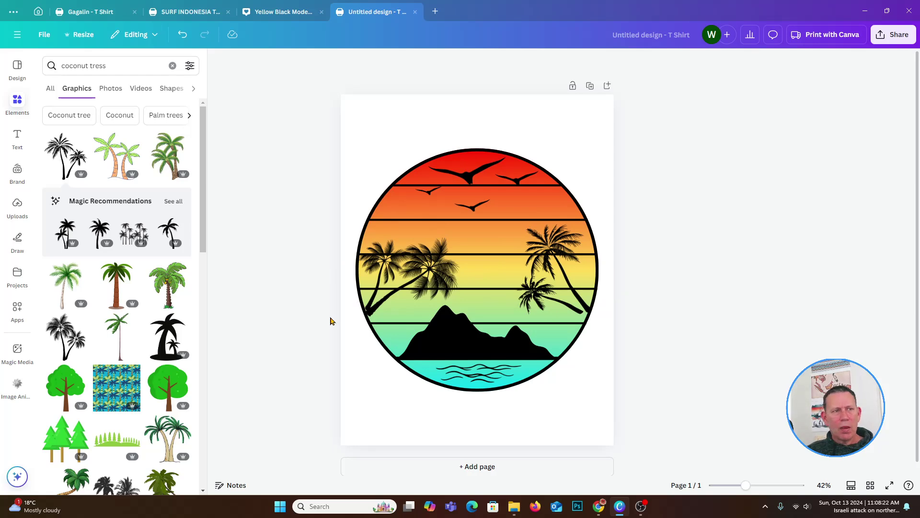
Search the graphics for "palm tree"
click(94, 66)
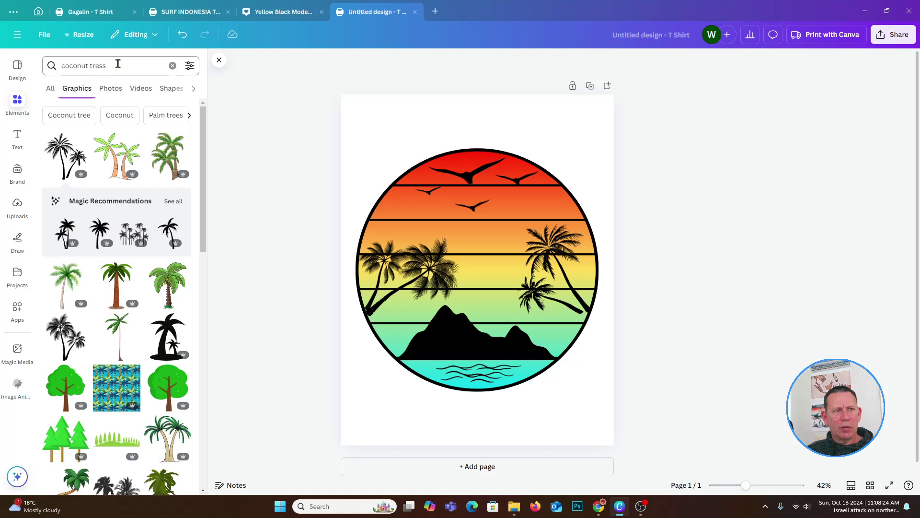
triple_click(118, 63)
text(pal)
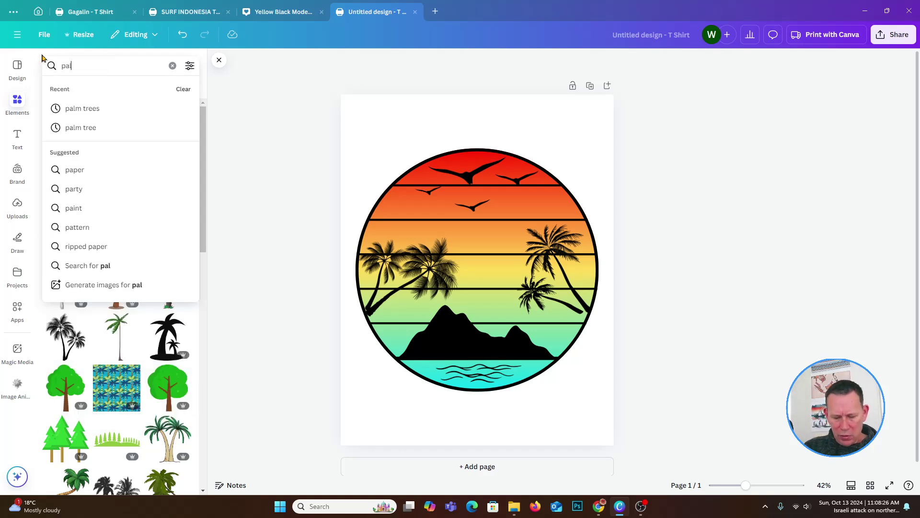
text(m tree)
key(Return)
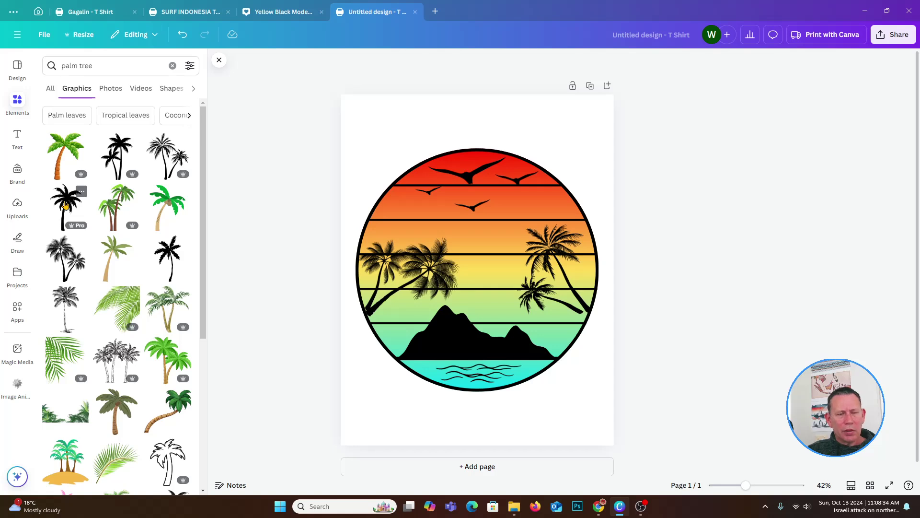
Add the solid black single palm, shrink it, tilt it inward and place its trunk against the circle's right border among the existing palms
click(66, 205)
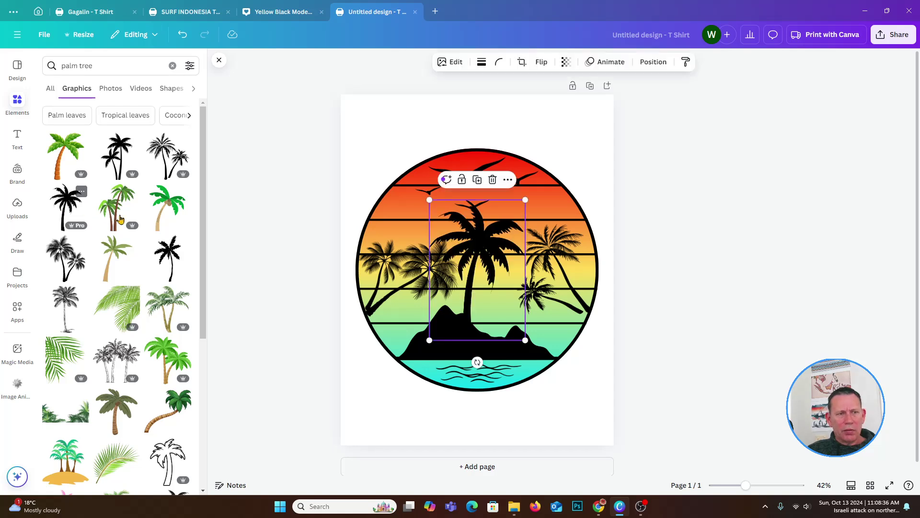
drag(429, 340, 549, 293)
drag(501, 240, 563, 297)
click(266, 392)
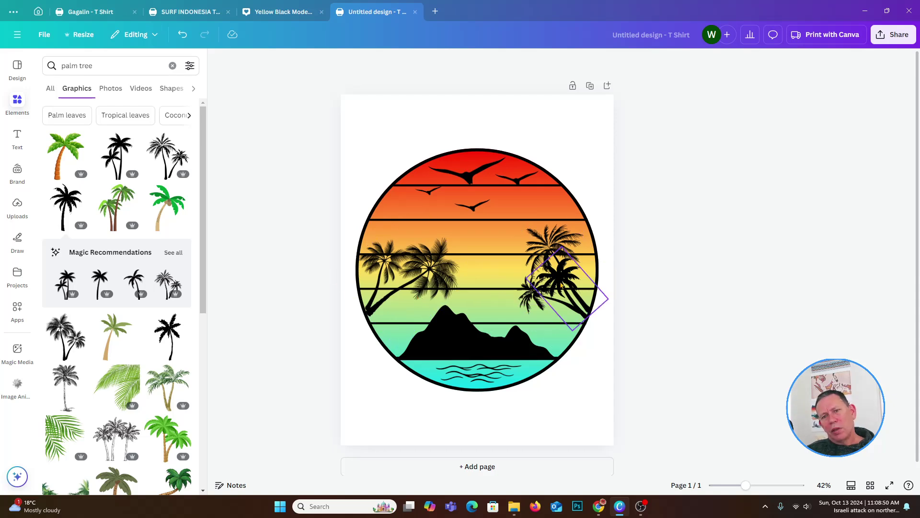
Copy the solid single palm onto the left-hand palm pair and try horizontal and vertical flips on the copy
click(569, 249)
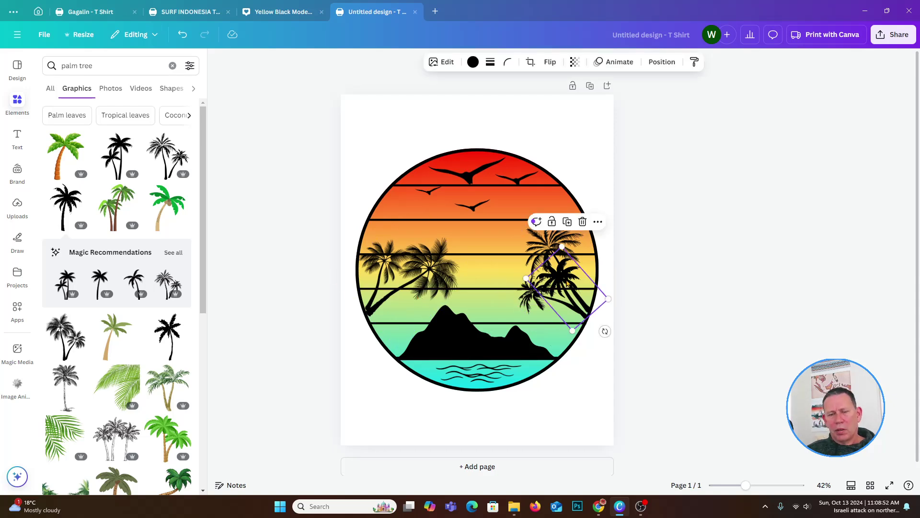
drag(569, 249, 394, 255)
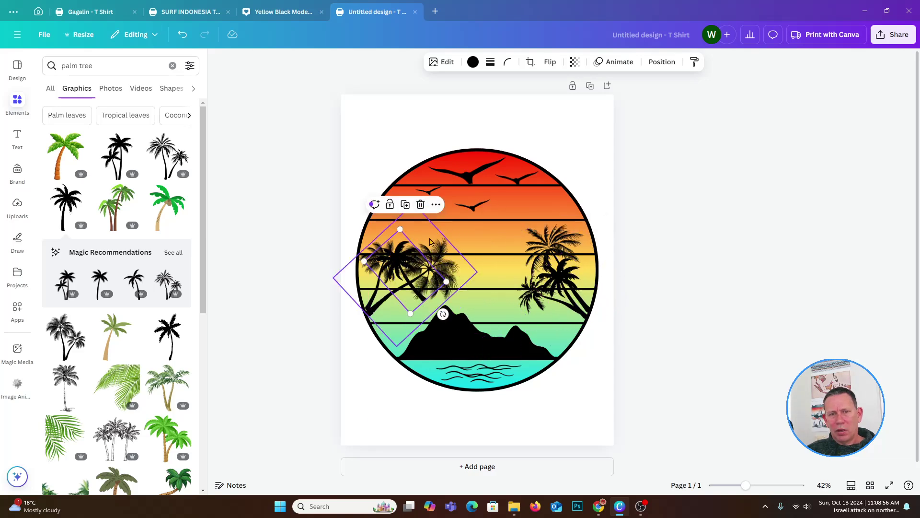
click(550, 63)
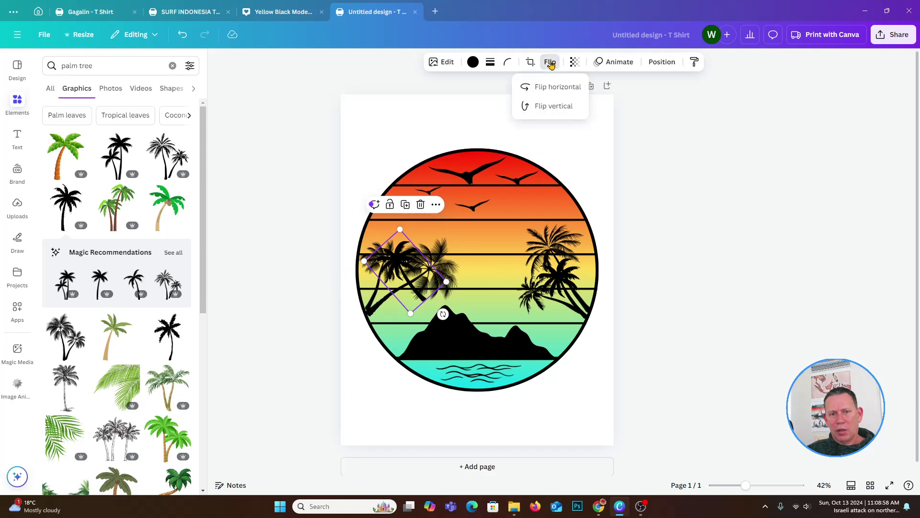
click(556, 85)
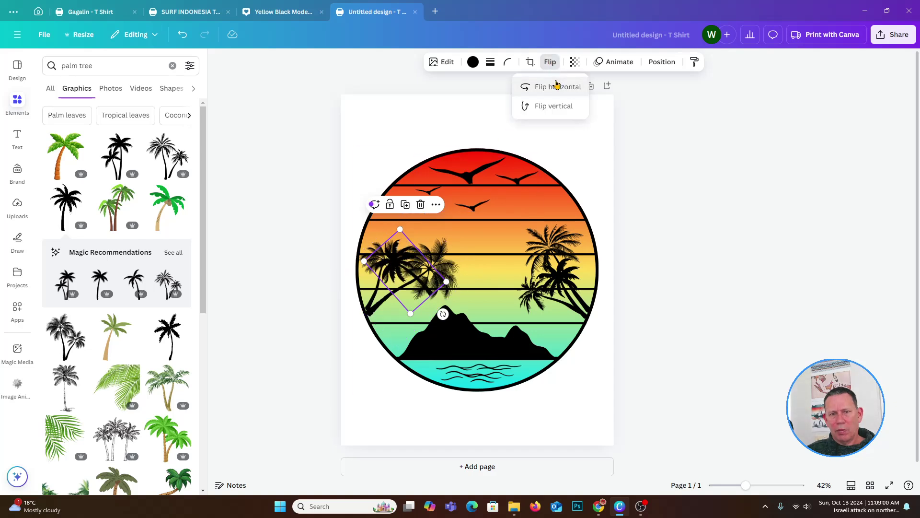
click(555, 107)
click(556, 107)
click(554, 87)
Rotate the copied palm to lean inward and lower it beneath the left-hand pair, its trunk meeting the circle's left border
drag(367, 314, 340, 312)
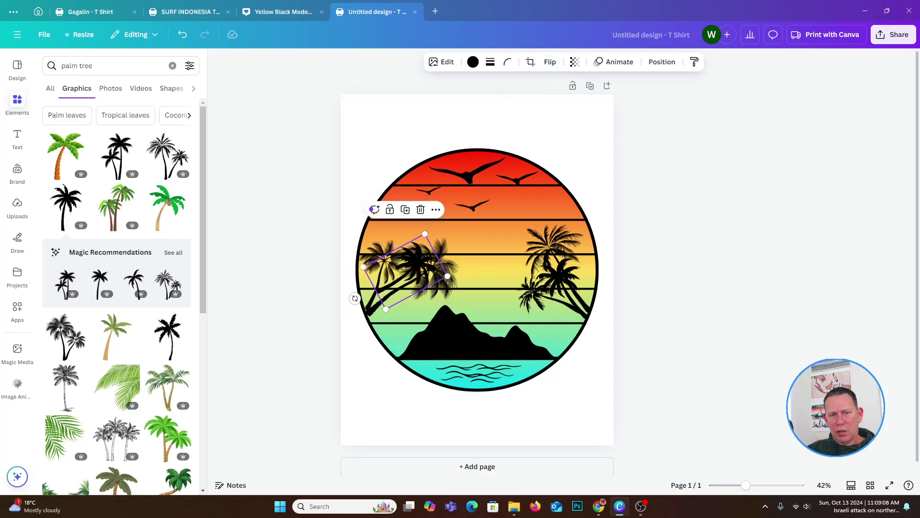
drag(418, 265, 409, 290)
click(309, 324)
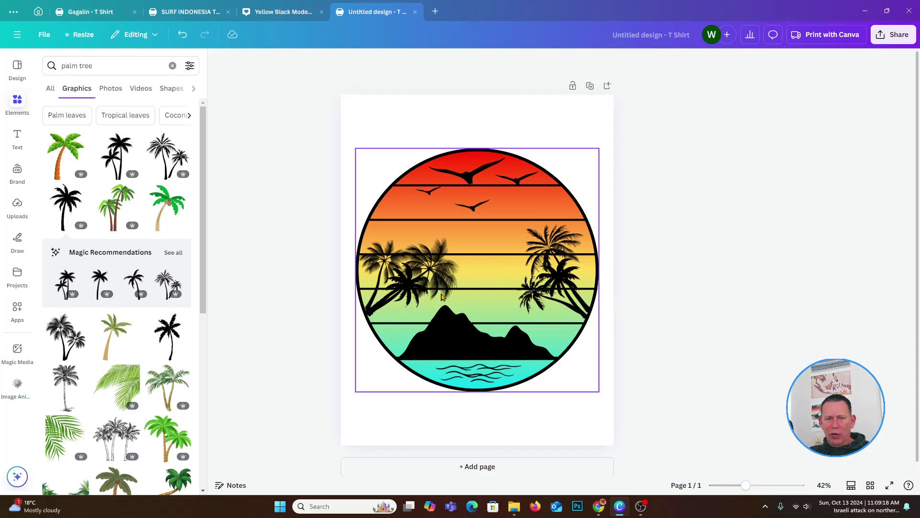
click(378, 316)
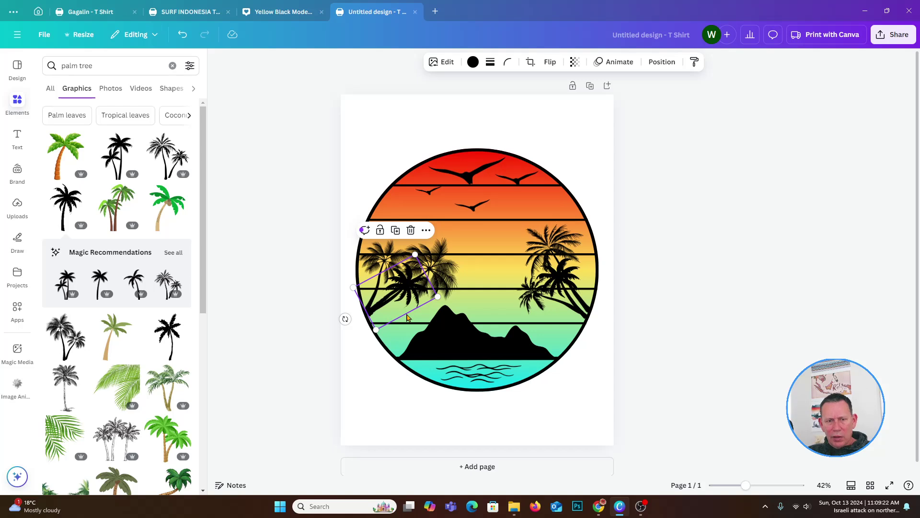
drag(407, 317, 407, 317)
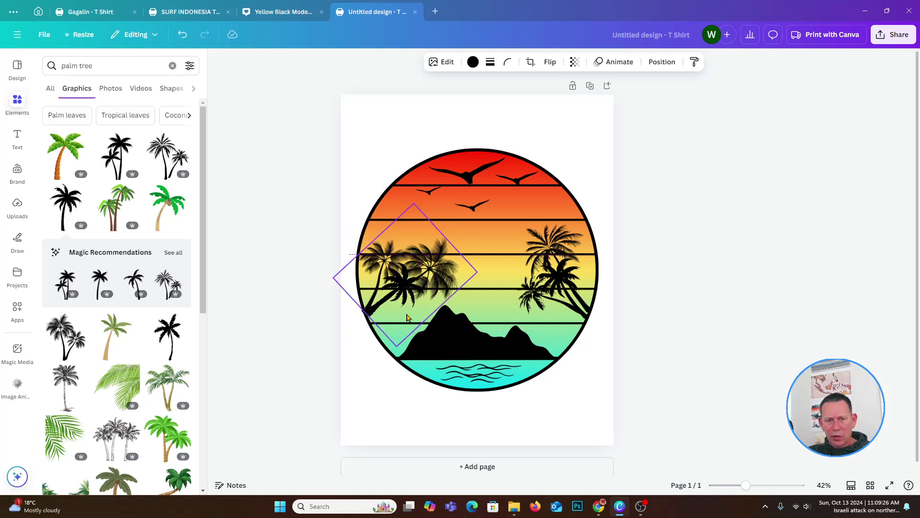
click(301, 345)
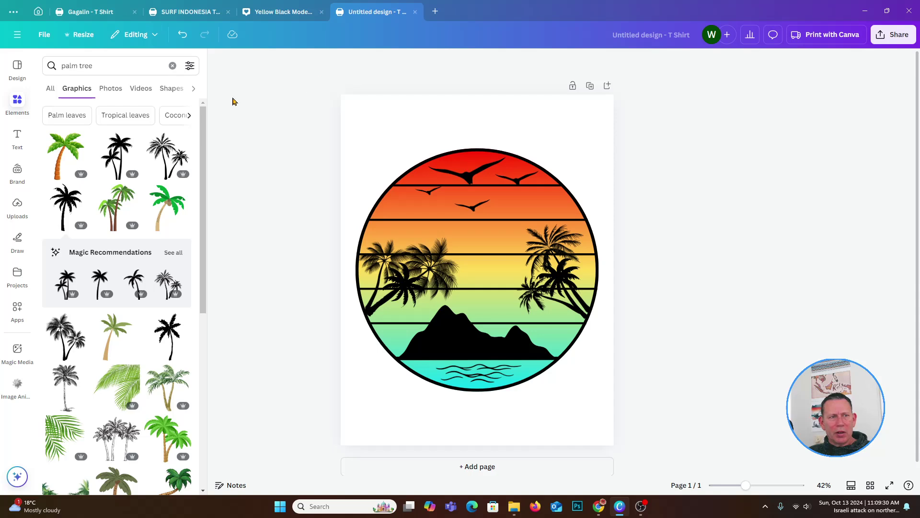
Search the graphics for "triangle"
click(74, 64)
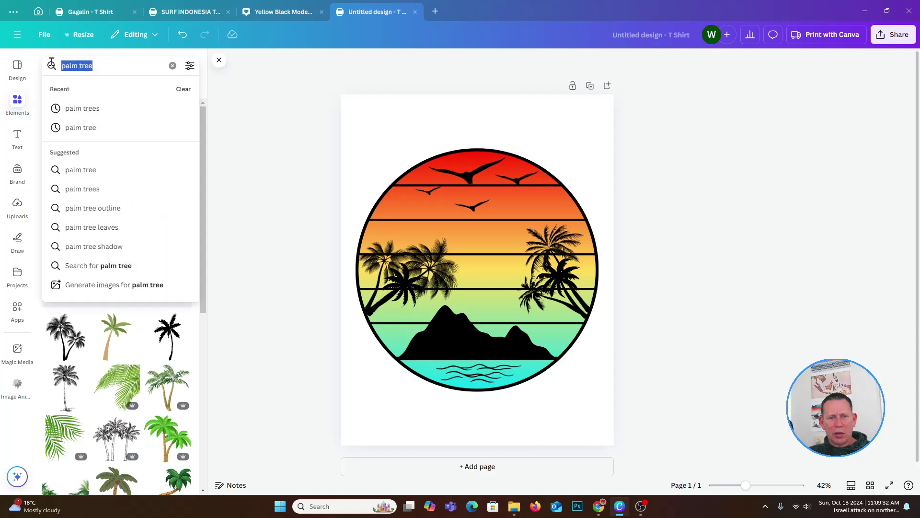
text(tri)
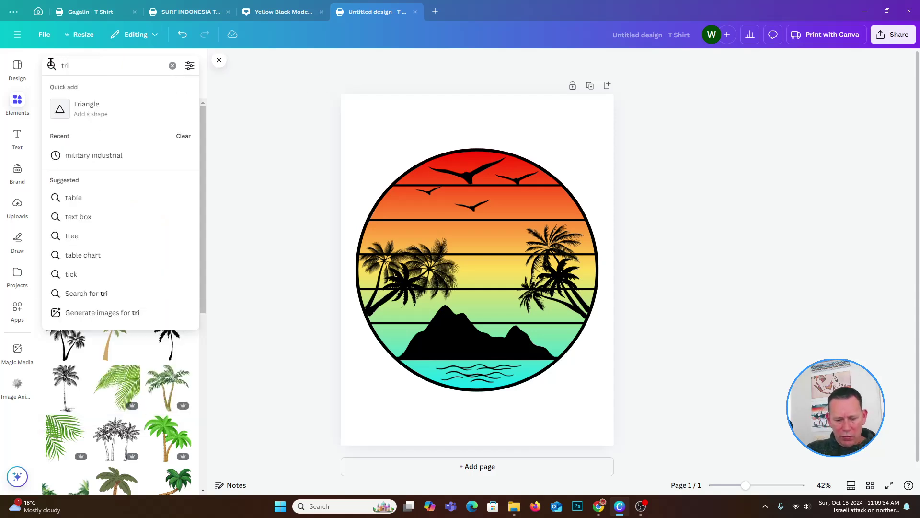
text(angle)
key(Return)
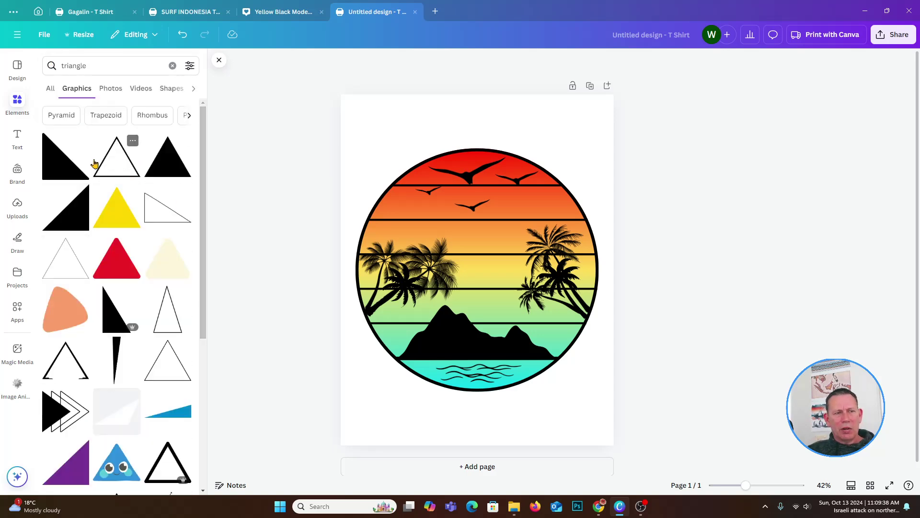
Add the solid upright triangle to the design and colour it black
click(165, 154)
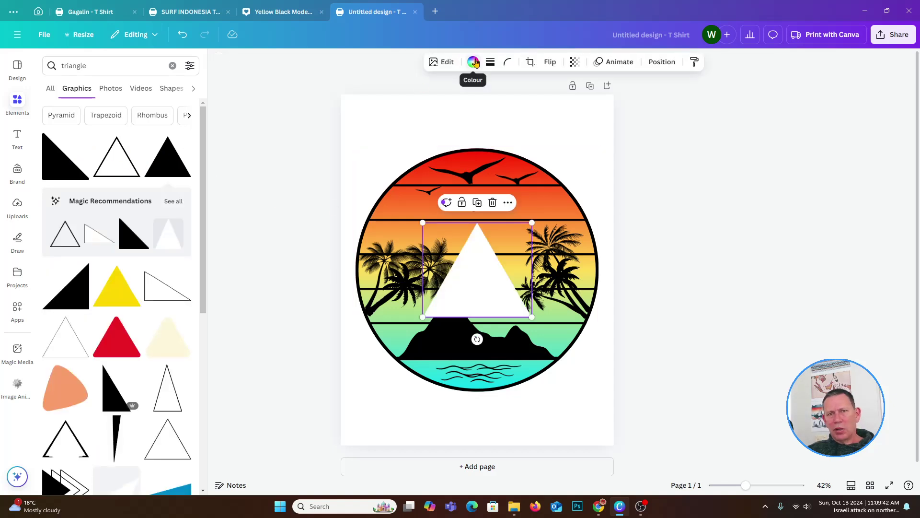
click(474, 65)
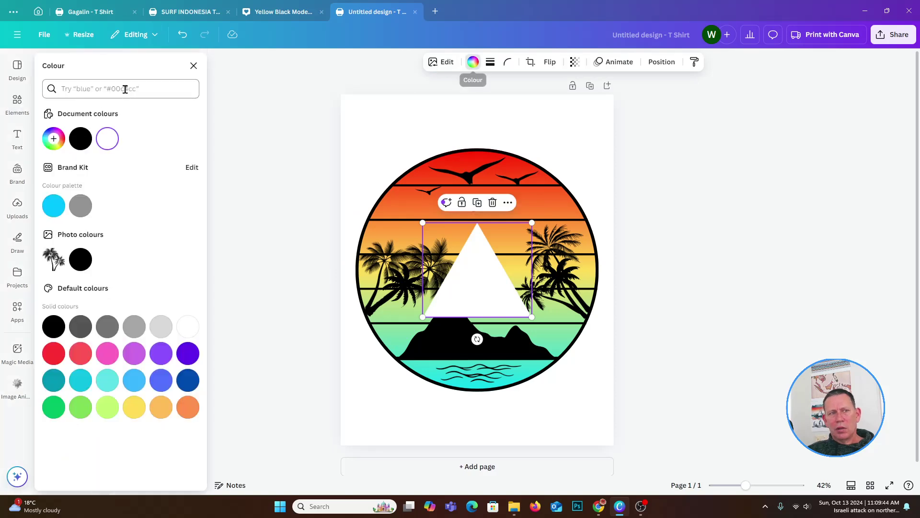
click(81, 138)
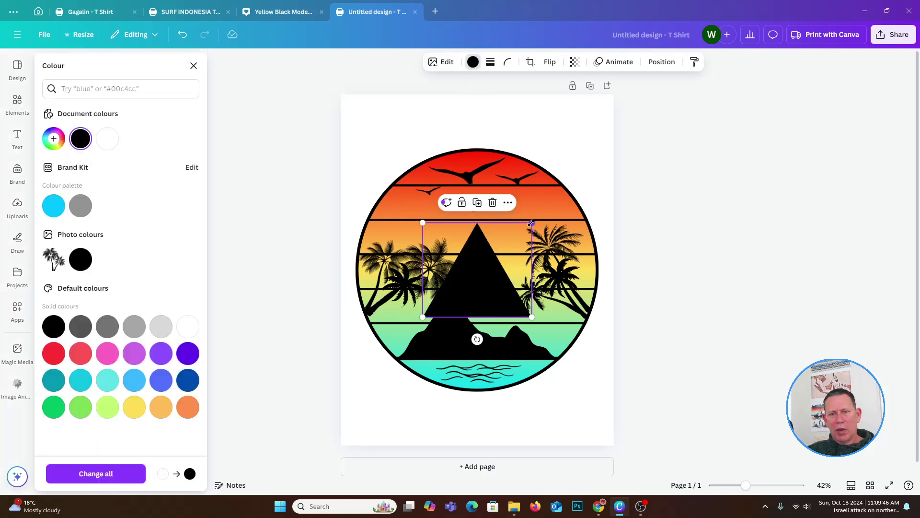
Shrink and rotate the black triangle and fit it over the base of the left-hand palm trunks at the circle's border
drag(531, 223, 457, 288)
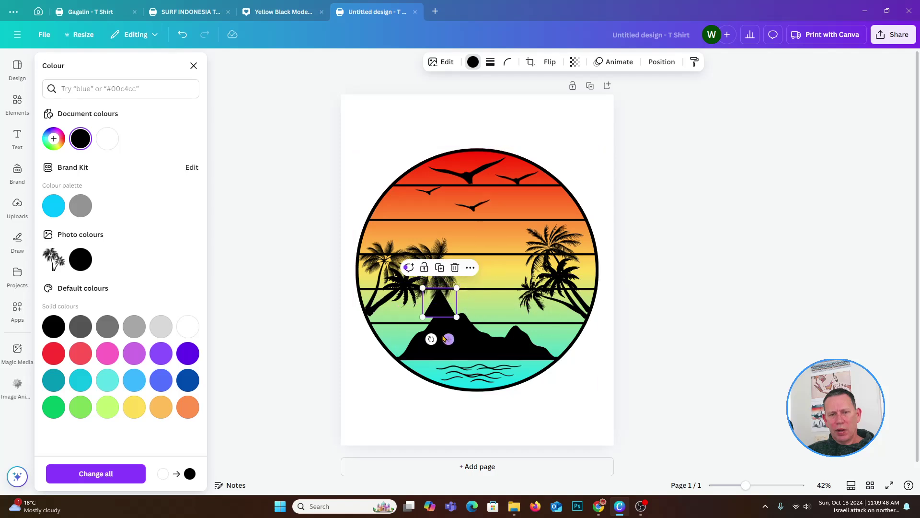
drag(431, 339, 416, 330)
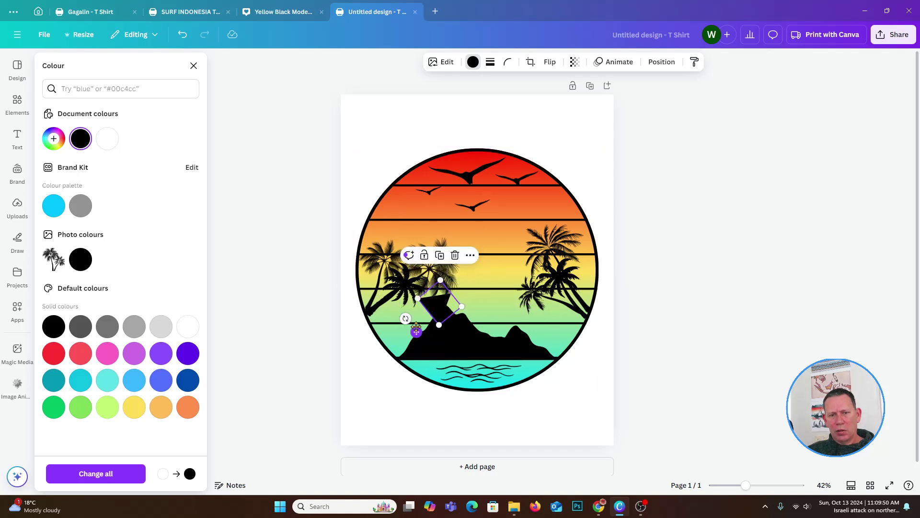
drag(461, 305, 339, 317)
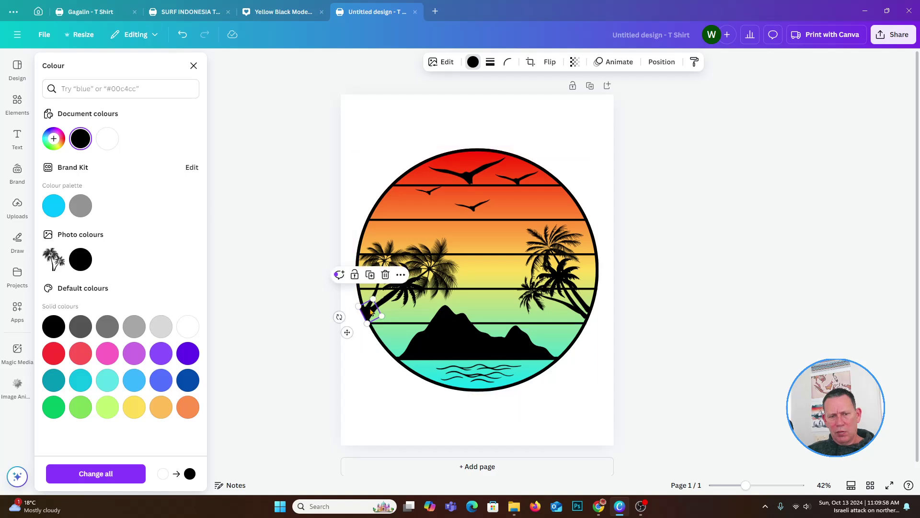
click(302, 321)
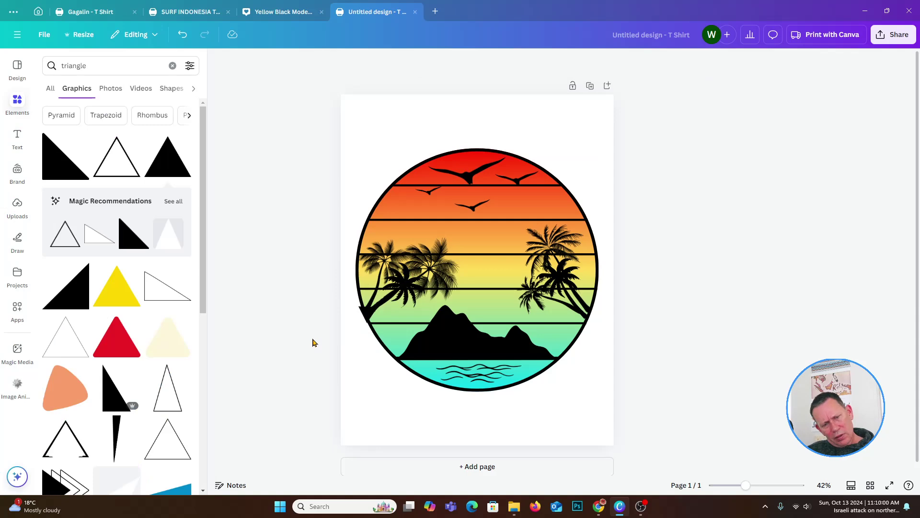
Shift the black triangle slightly up and inward so it sits within the circle's left border
drag(745, 486, 758, 487)
click(301, 356)
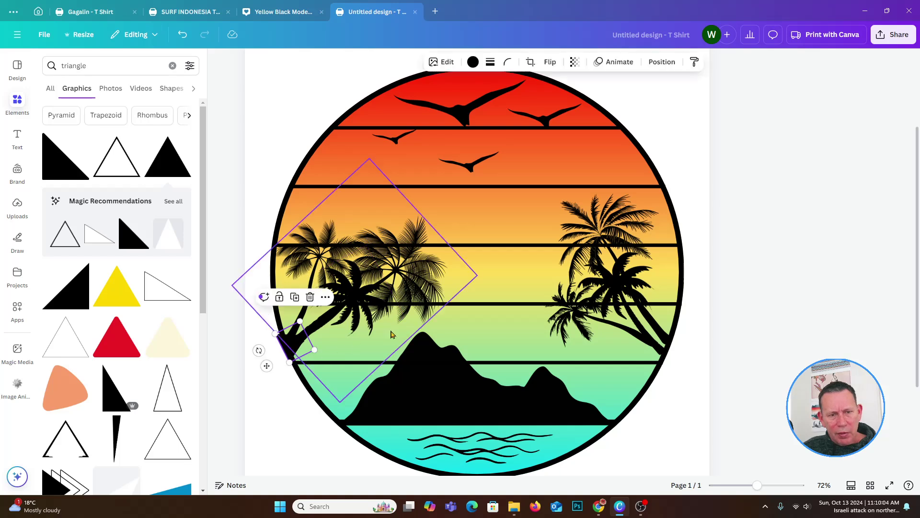
key(Escape)
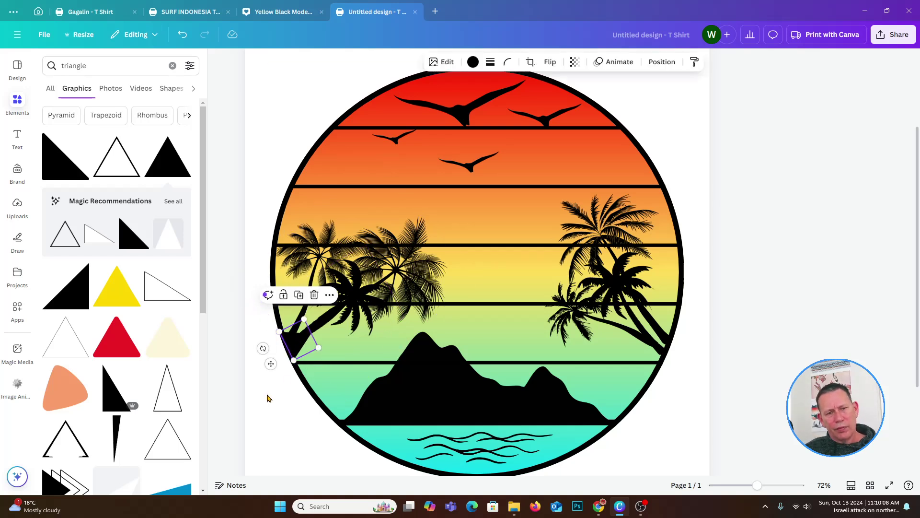
click(267, 397)
scroll(277, 392, down, 2)
scroll(277, 392, down, 1)
scroll(277, 390, up, 2)
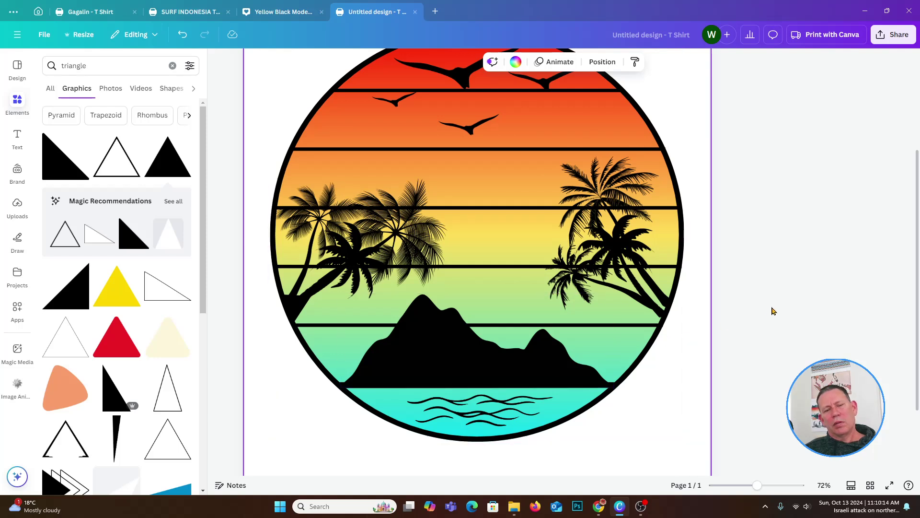
Make the black triangle slightly smaller and nudge it up to fill the gap at the base of the left-hand trunks
click(308, 302)
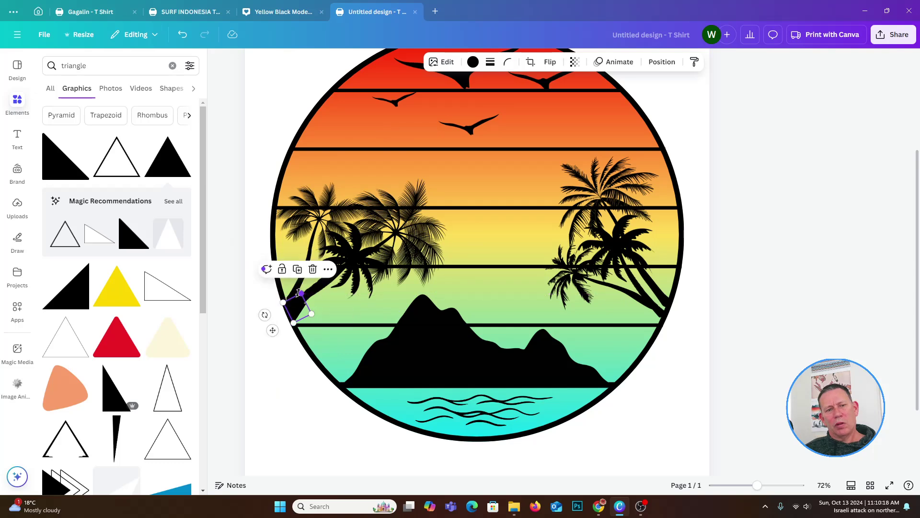
click(277, 327)
click(298, 304)
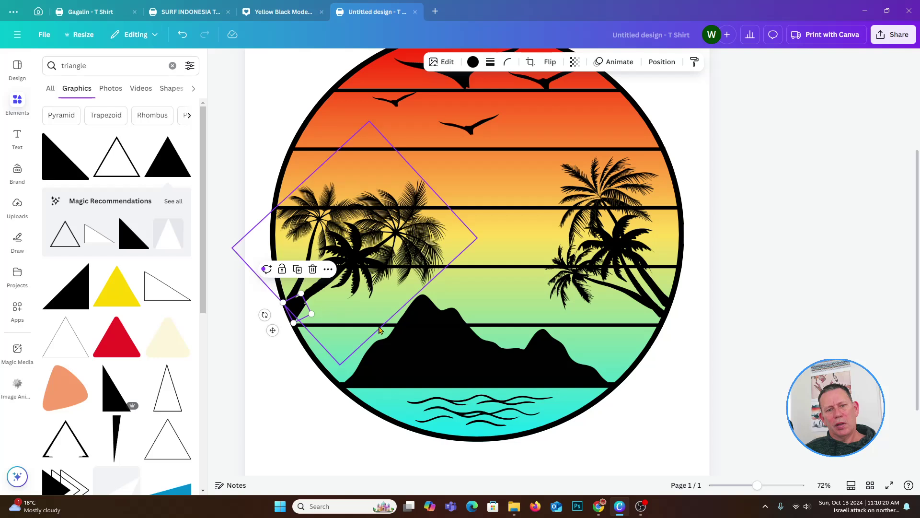
key(Up)
key(Up)
key(Up)
key(Up)
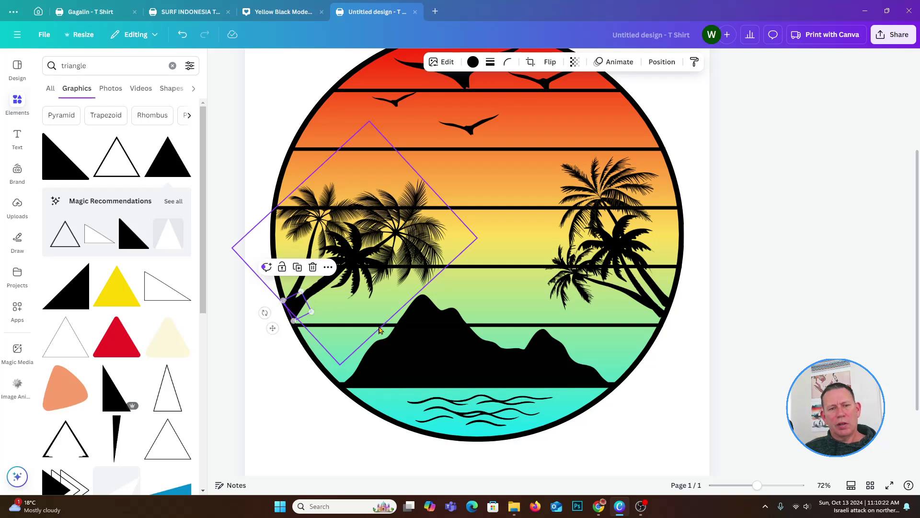
click(280, 415)
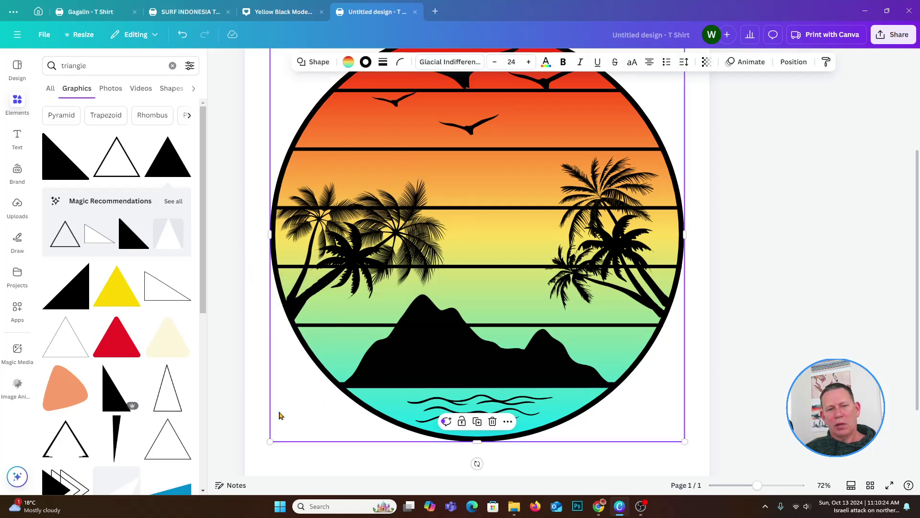
scroll(306, 410, down, 2)
scroll(527, 456, up, 1)
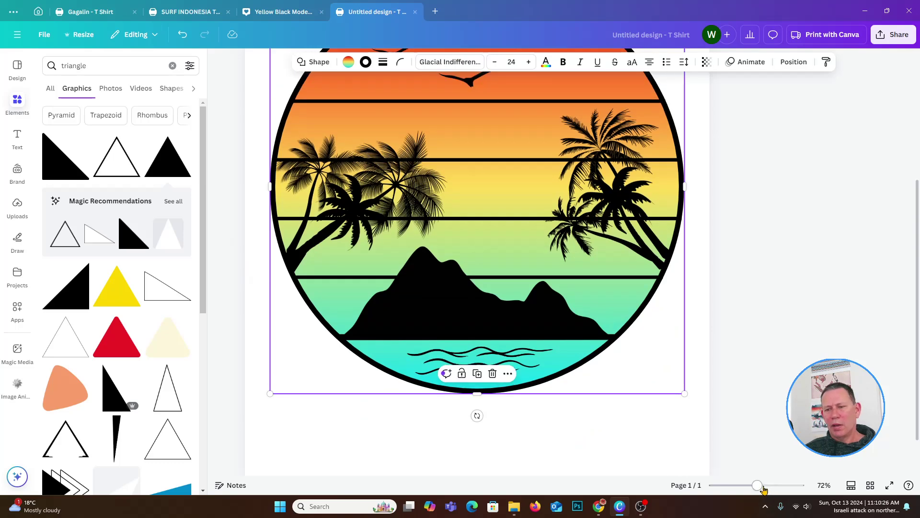
drag(758, 486, 740, 490)
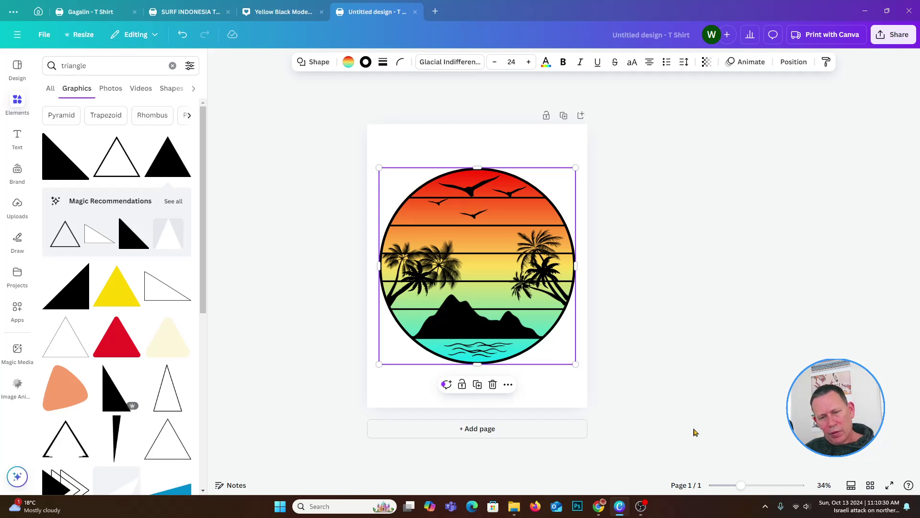
click(695, 432)
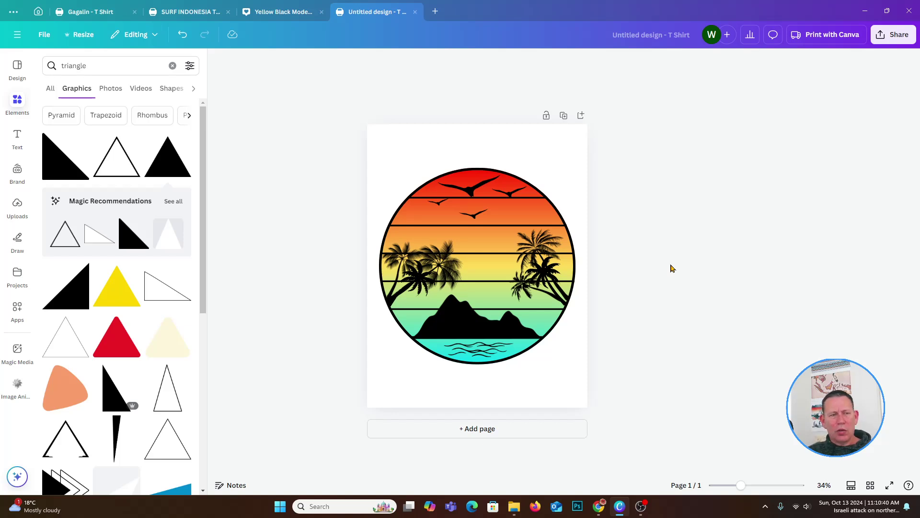
Search the text fonts for gagalin and add a text box in the Gagalin font to the design
click(17, 135)
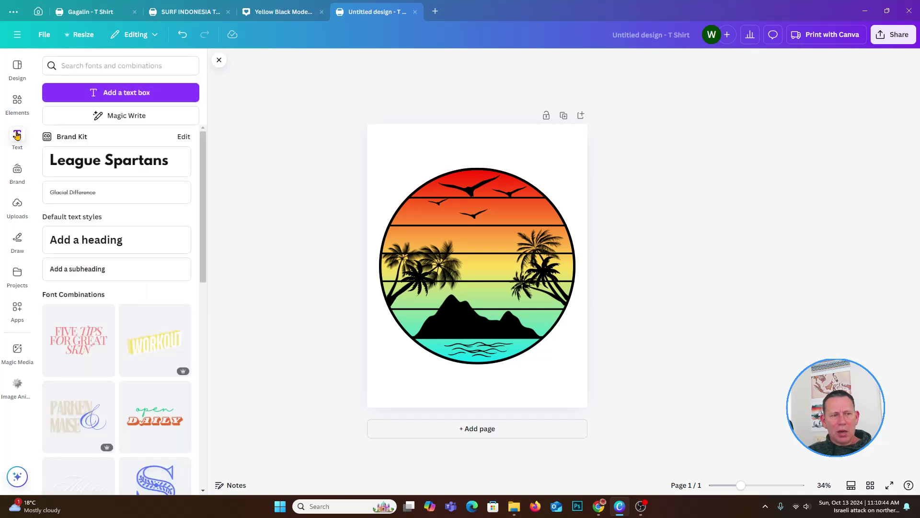
click(93, 65)
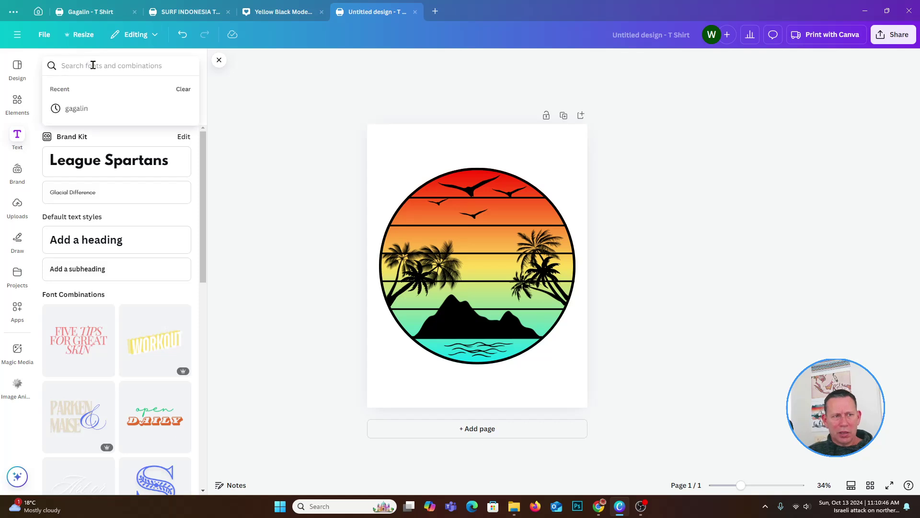
click(98, 110)
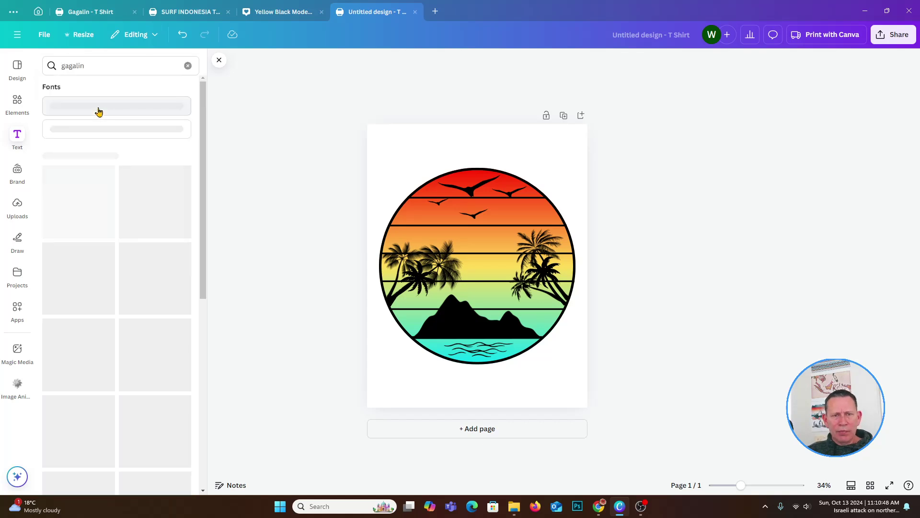
click(81, 91)
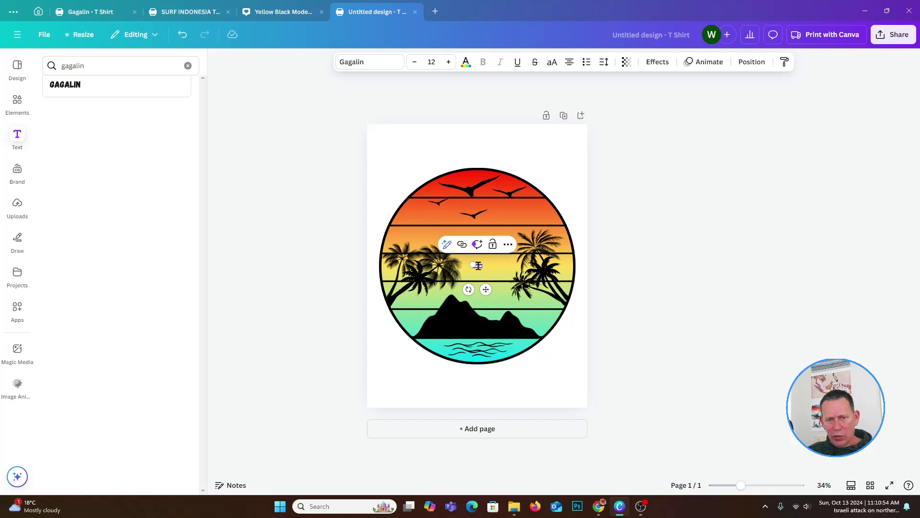
Enlarge the GAGALIN text to about size 129 and place it above the sunset circle
drag(474, 264, 385, 235)
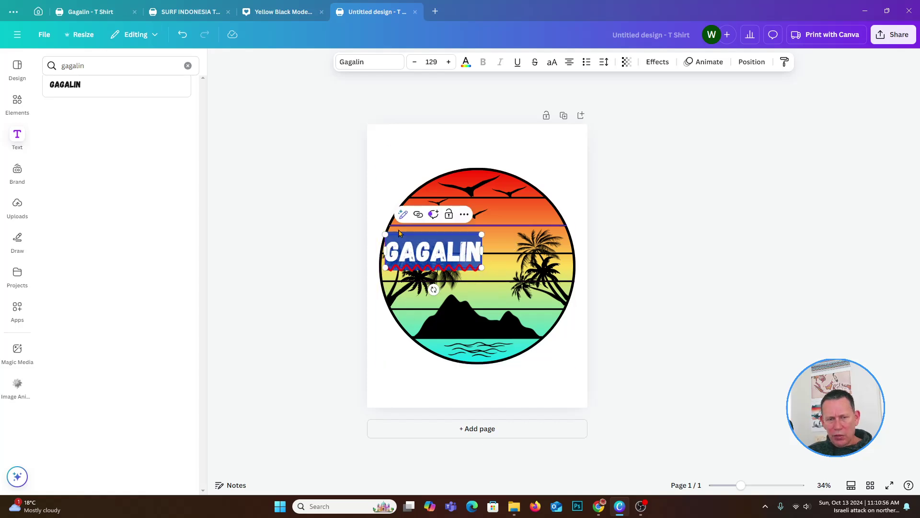
click(336, 237)
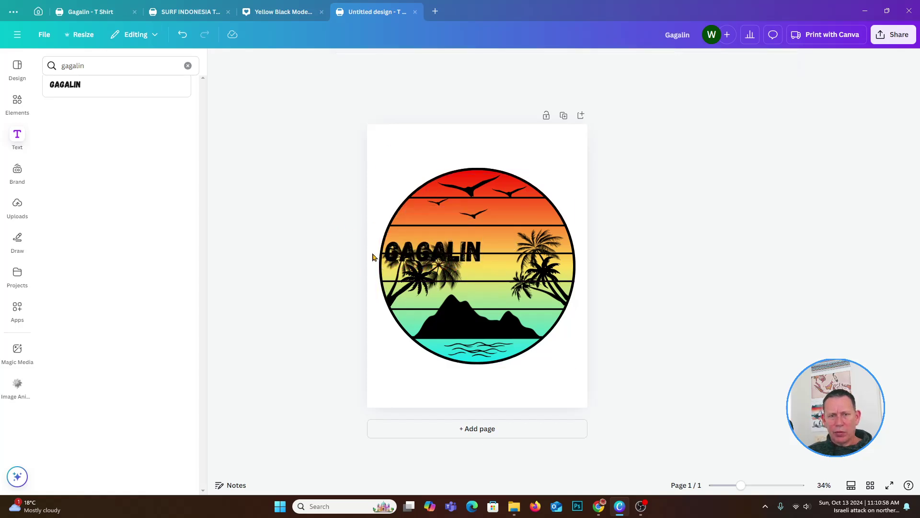
drag(476, 259, 500, 150)
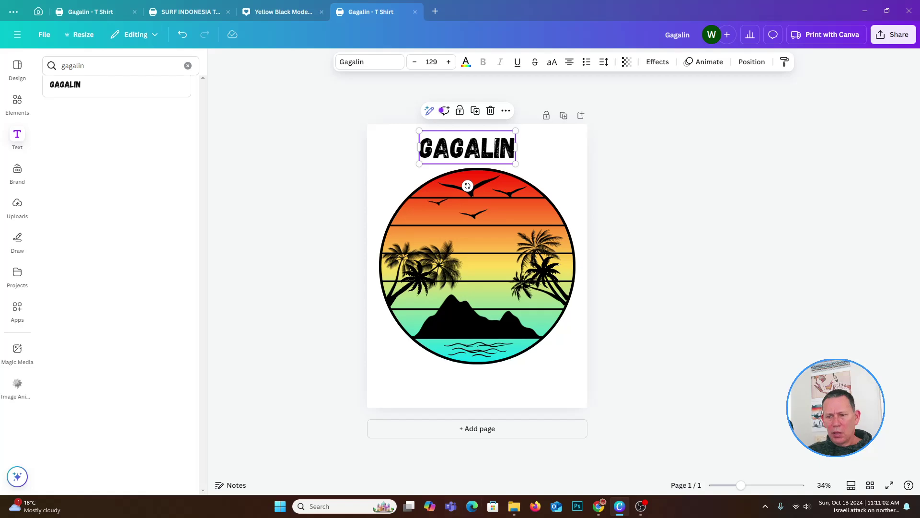
Reduce the font size of the GAGALIN text above the circle to 89.9
drag(739, 490, 753, 486)
scroll(865, 345, up, 2)
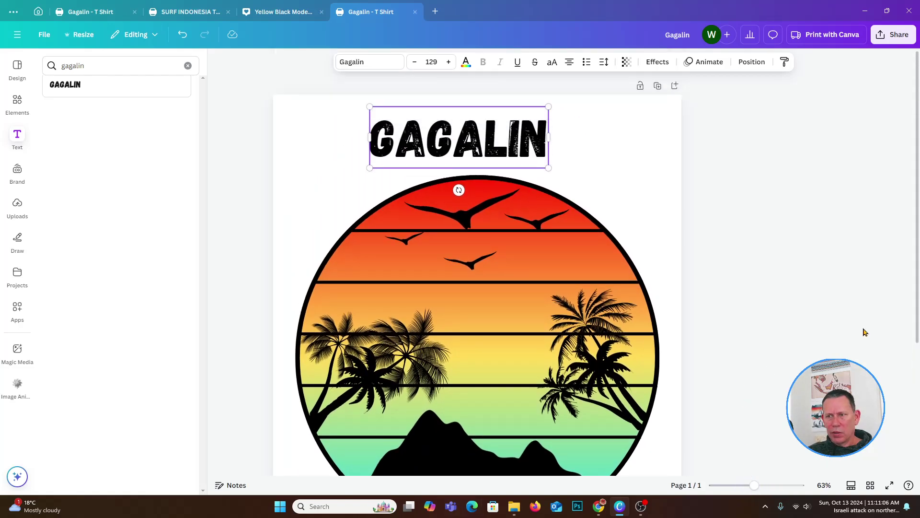
click(416, 62)
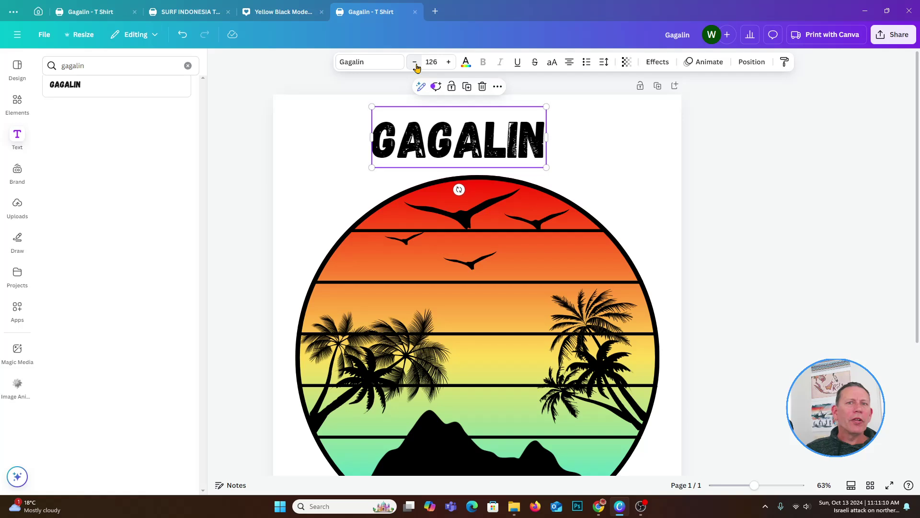
click(415, 62)
click(416, 62)
click(416, 62)
click(415, 62)
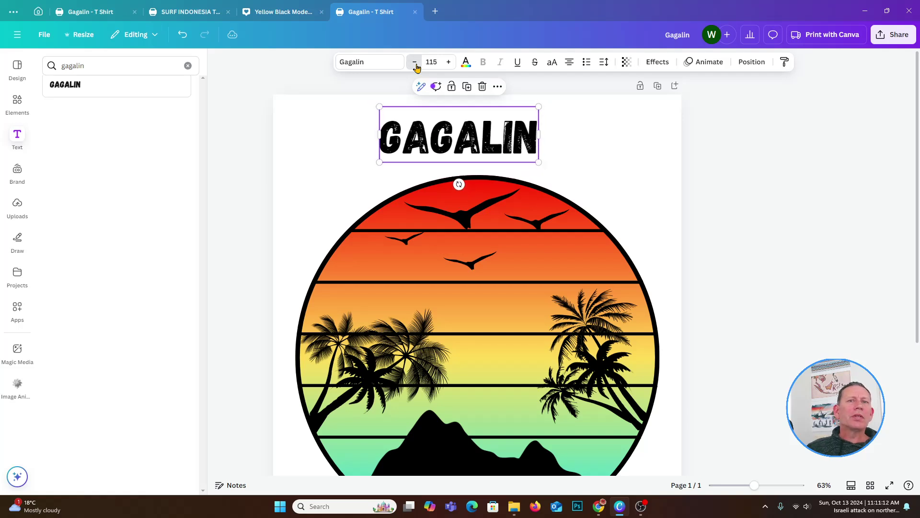
click(415, 63)
click(415, 62)
click(415, 62)
click(415, 63)
click(415, 62)
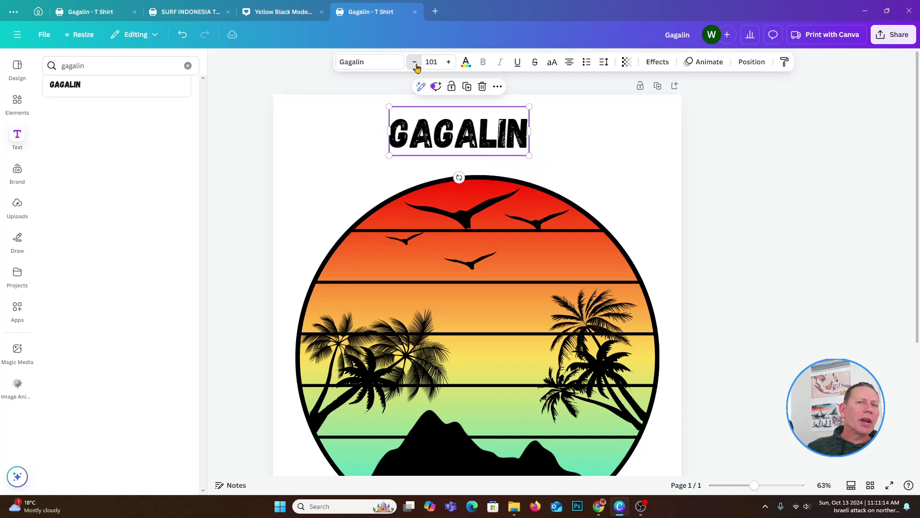
click(415, 63)
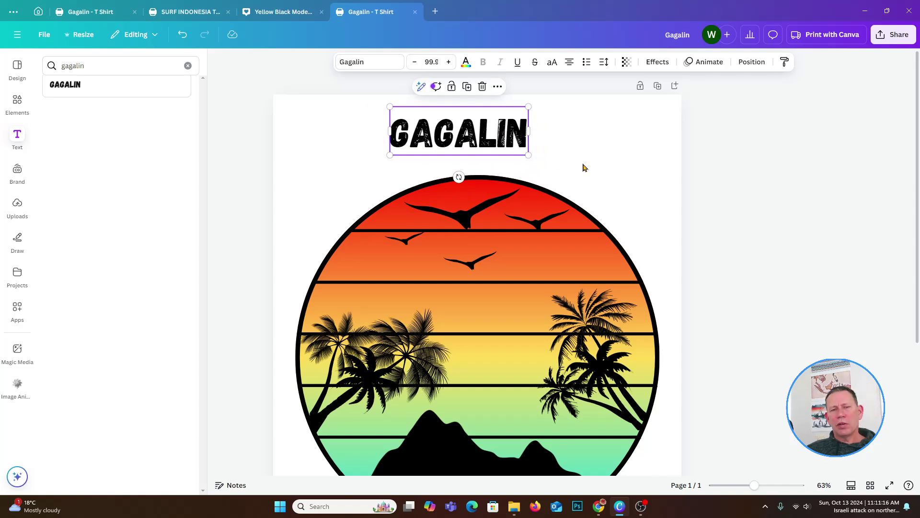
click(415, 63)
click(415, 63)
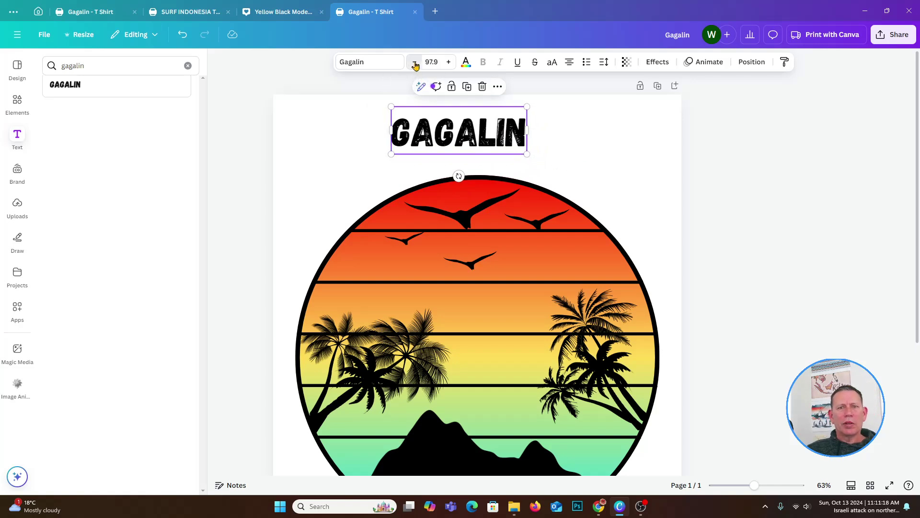
click(415, 63)
click(415, 63)
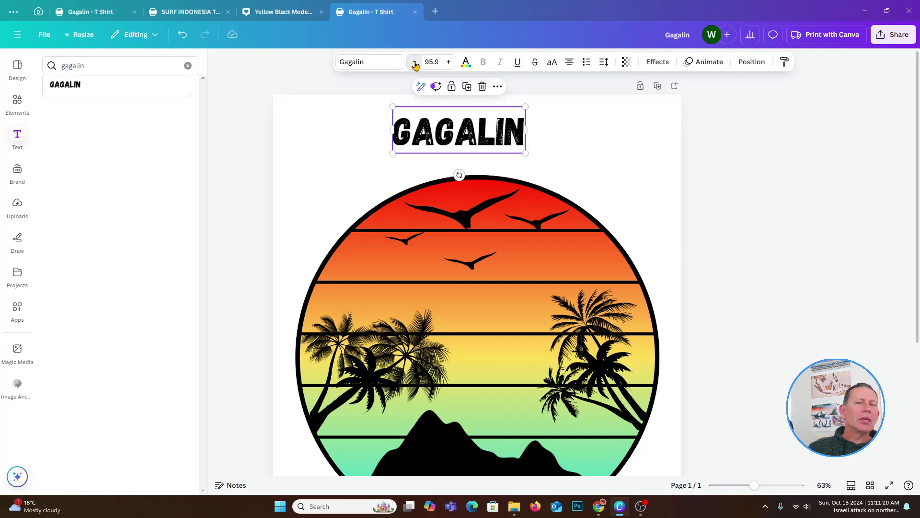
click(415, 62)
click(415, 63)
click(415, 62)
click(415, 62)
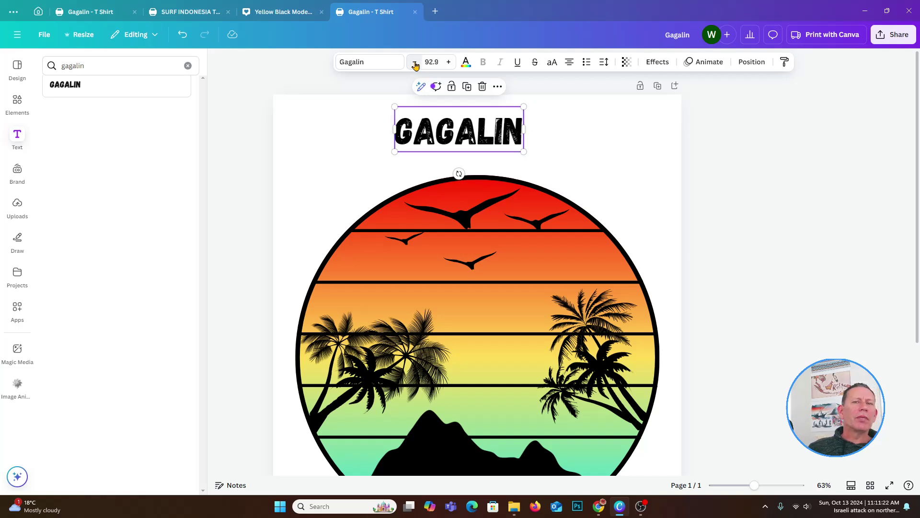
click(415, 63)
click(415, 62)
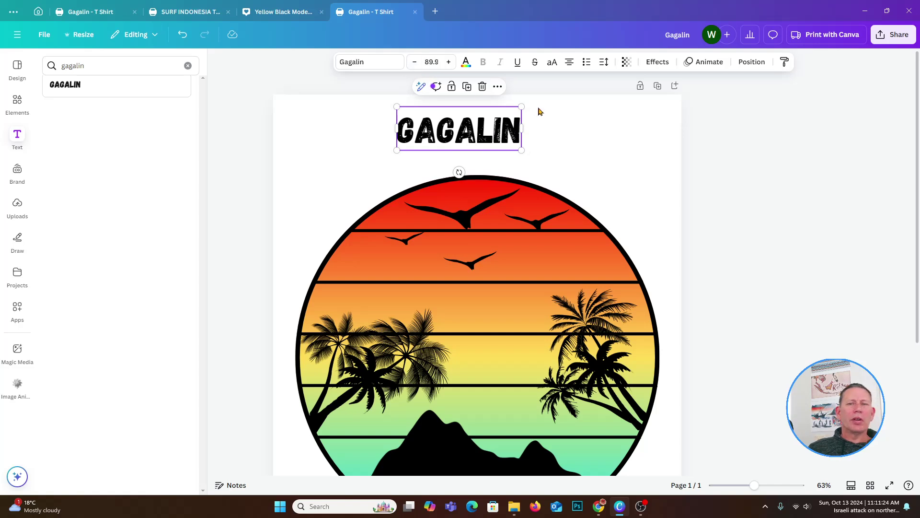
Replace the GAGALIN placeholder text with "KUTA BEACH BALI"
click(573, 137)
click(413, 142)
double_click(410, 134)
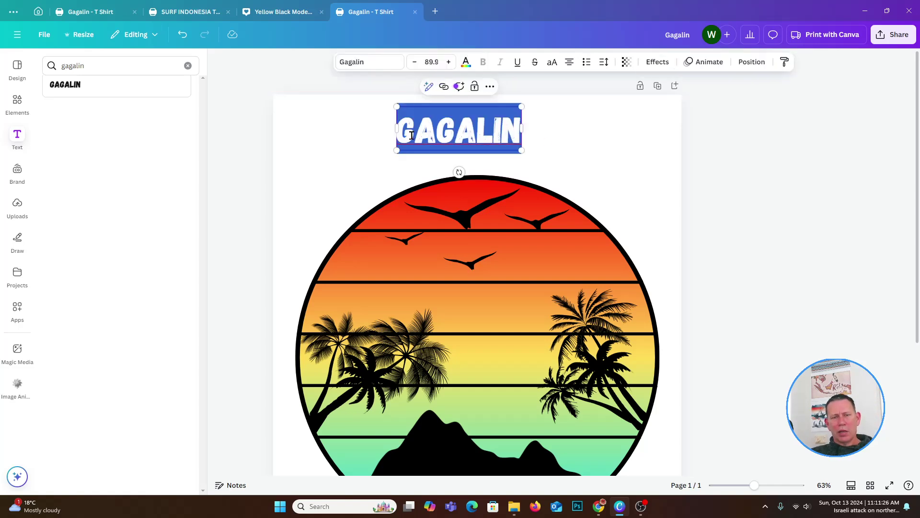
click(408, 130)
drag(405, 130, 510, 134)
text(KUTA)
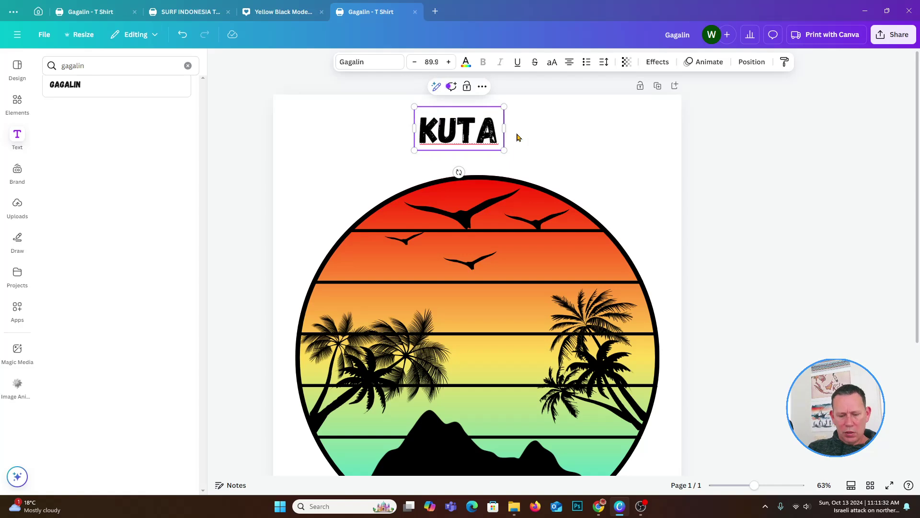
text( BEACH BALI)
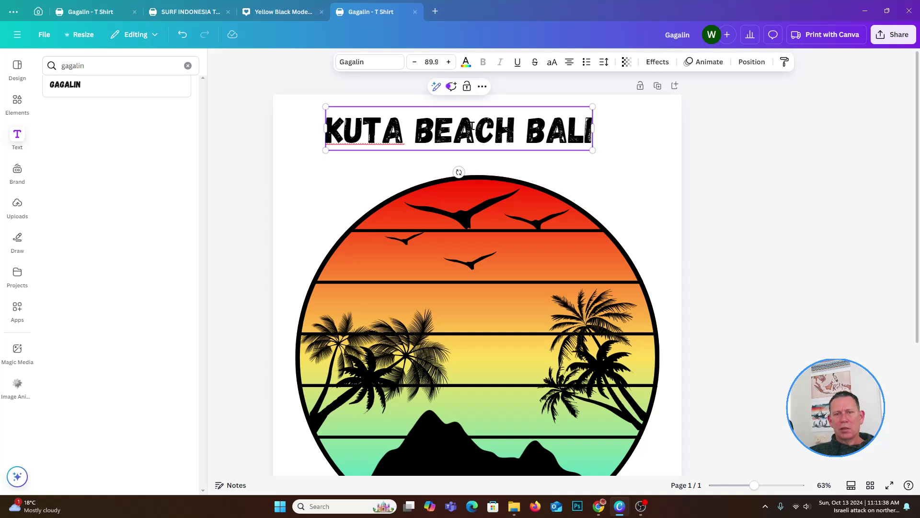
Set the letter spacing of the KUTA BEACH BALI title to 75
click(606, 62)
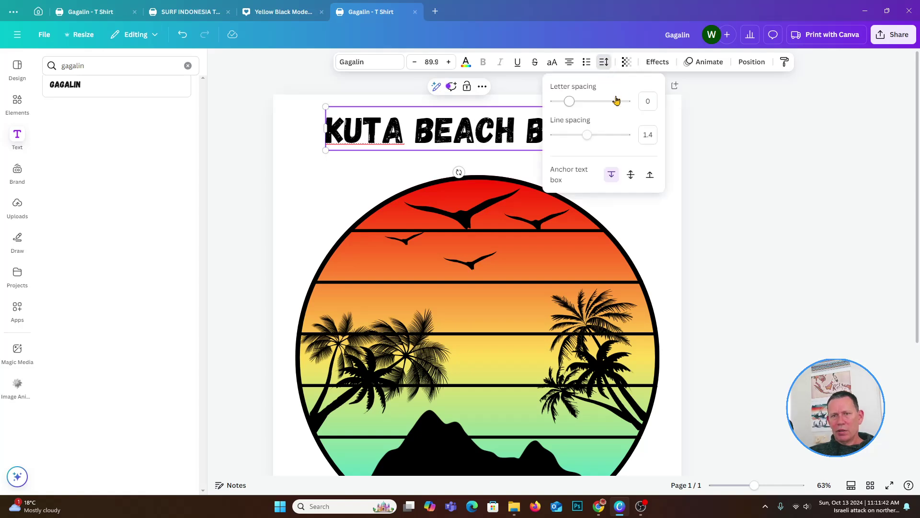
drag(573, 103, 576, 105)
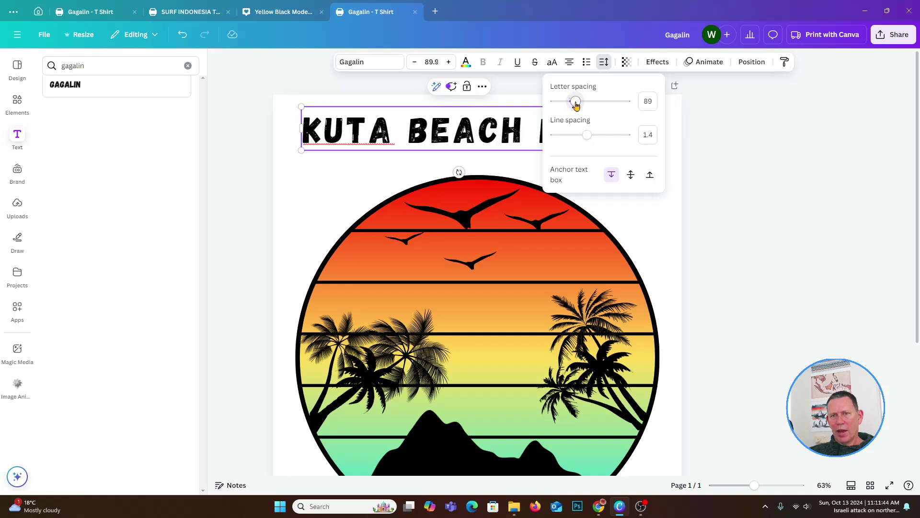
click(652, 100)
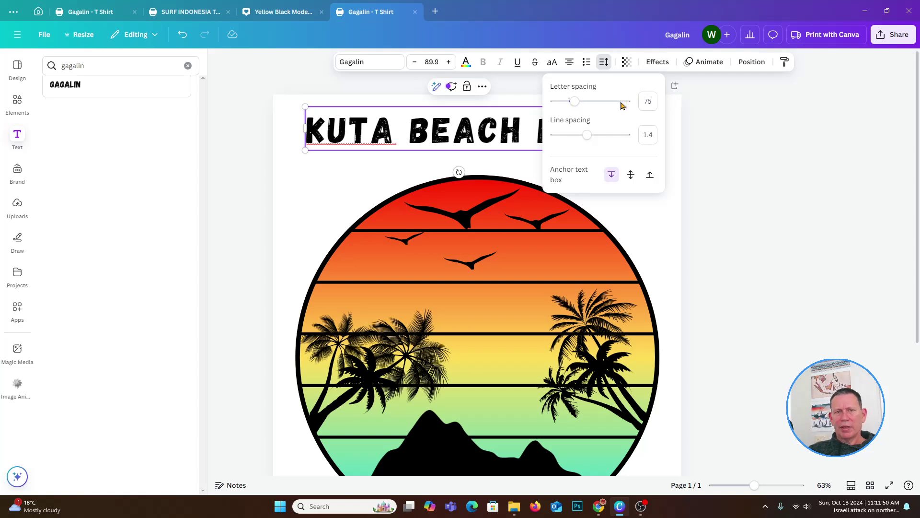
click(357, 179)
Colour the KUTA BEACH BALI title orange #FFB848 by sampling the middle of the circle's sunset gradient
click(365, 140)
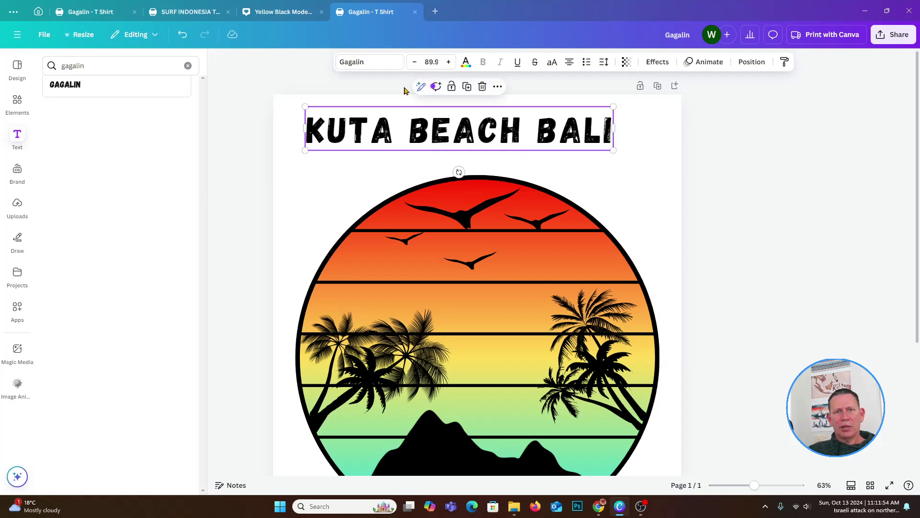
click(466, 63)
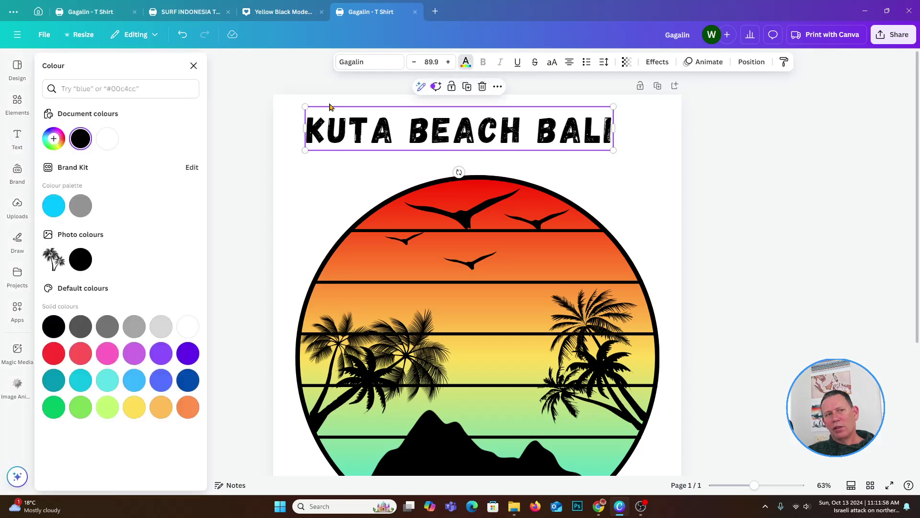
click(54, 139)
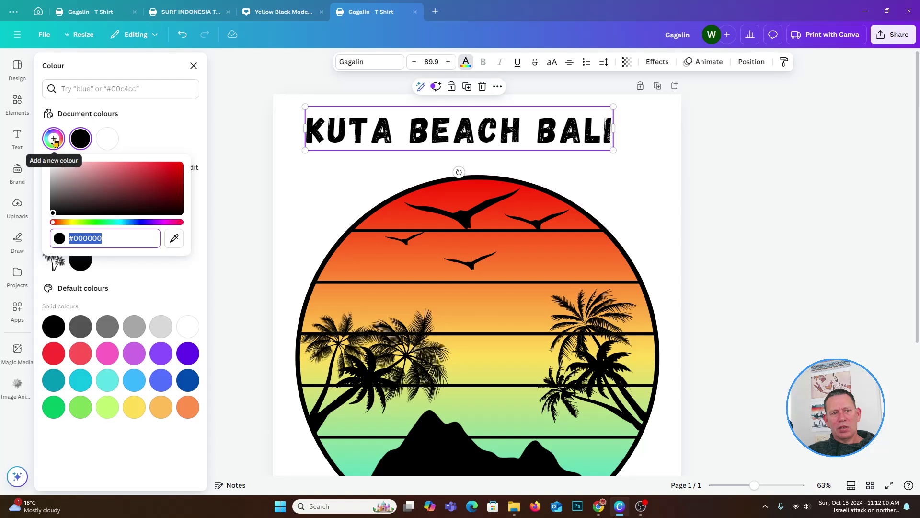
click(175, 239)
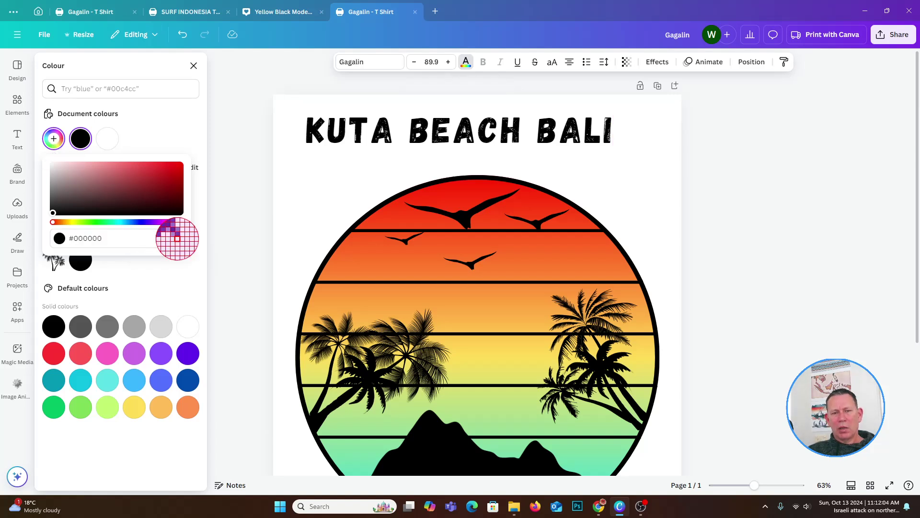
click(514, 322)
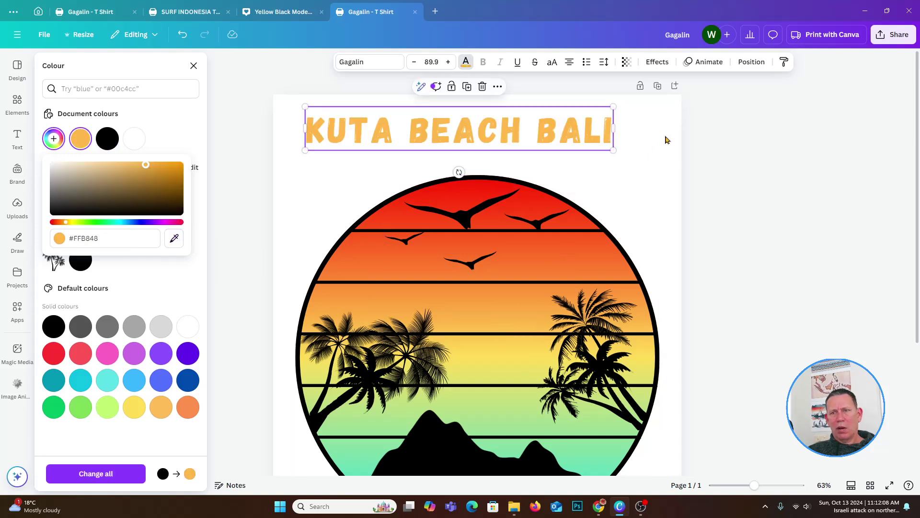
Apply the Outline effect to the title with a thickness of 59
click(663, 67)
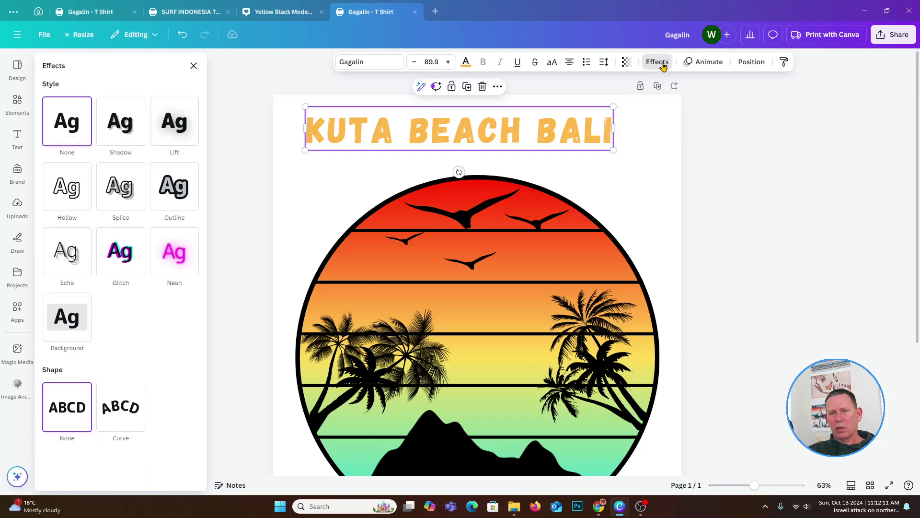
click(178, 207)
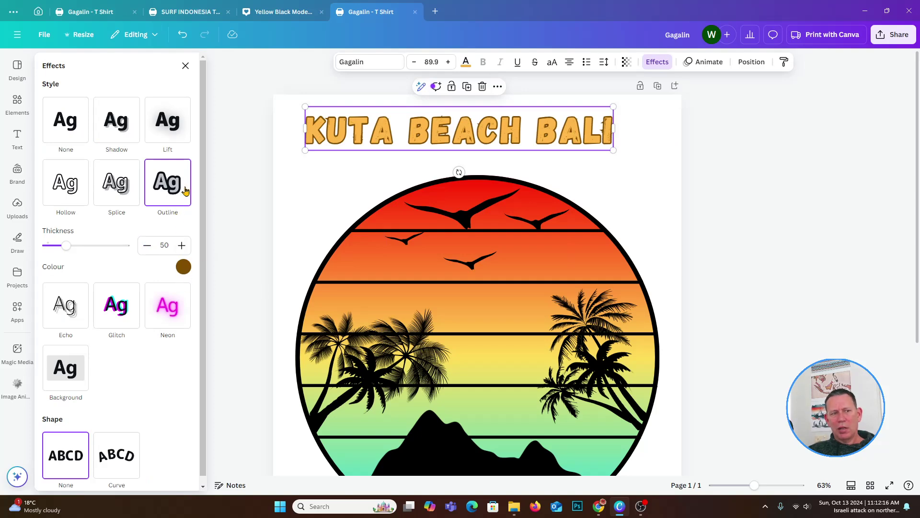
drag(66, 250, 70, 250)
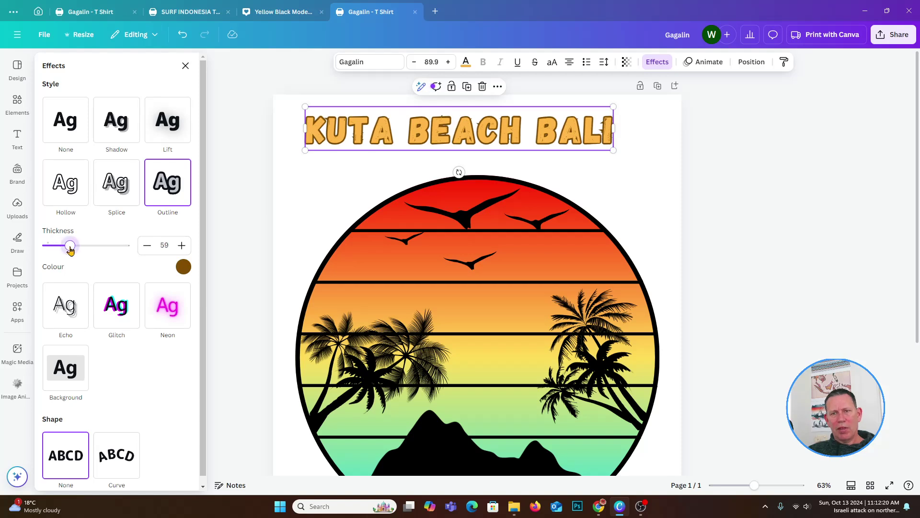
Colour the title's outline red #FF2406 by sampling the red at the top of the sunset circle
click(182, 269)
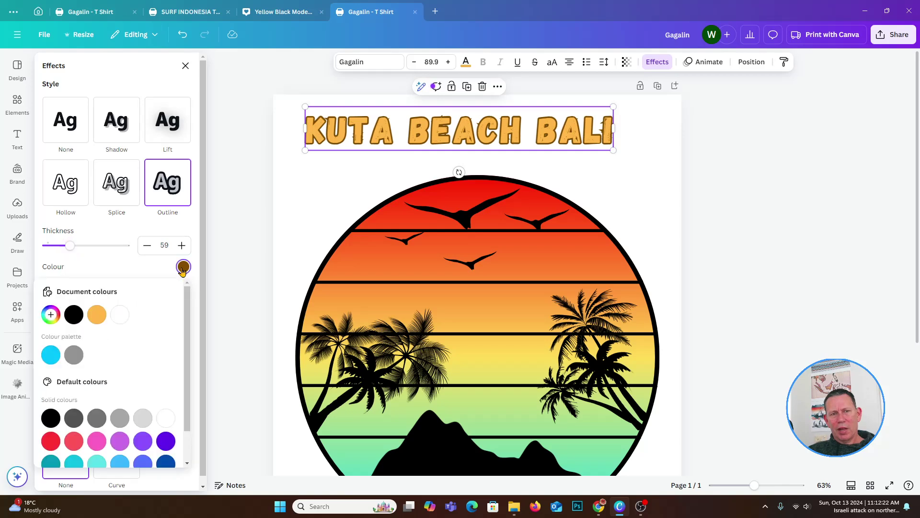
click(52, 315)
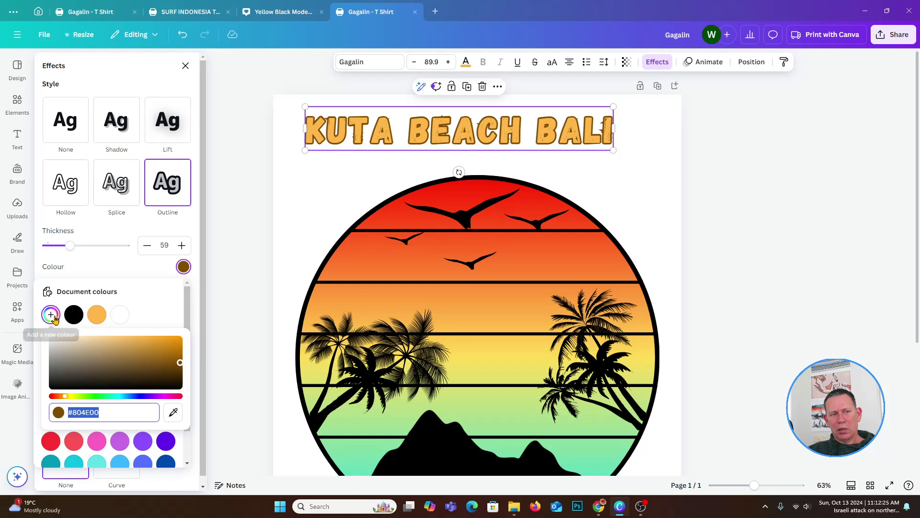
click(172, 412)
click(471, 191)
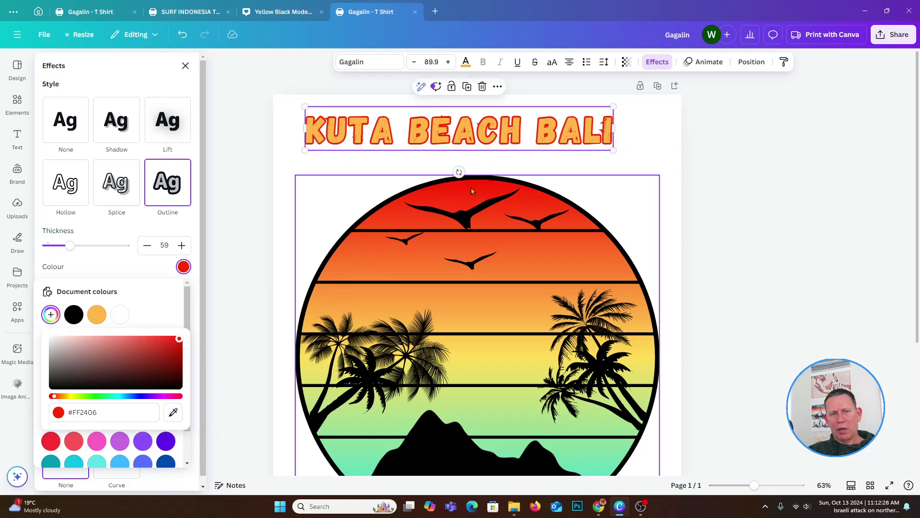
click(247, 197)
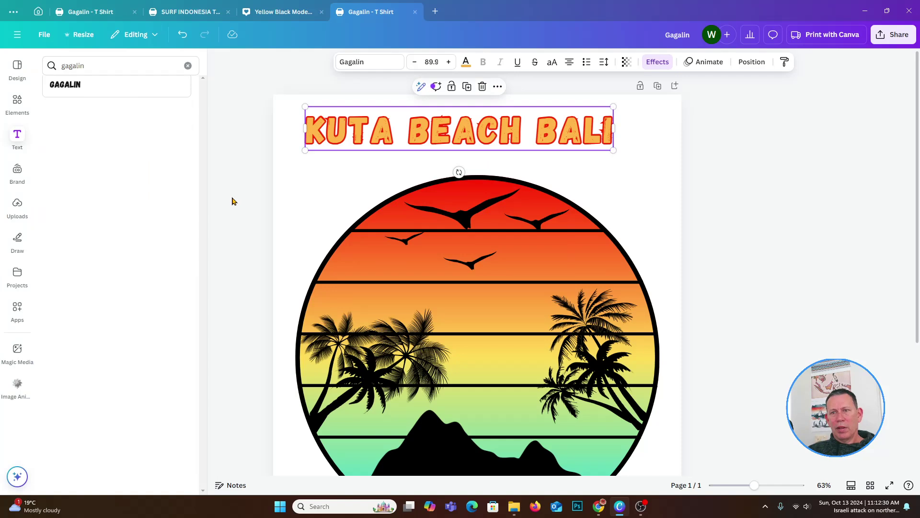
click(232, 201)
Apply the Curve shape to the KUTA BEACH BALI title
click(378, 141)
click(667, 63)
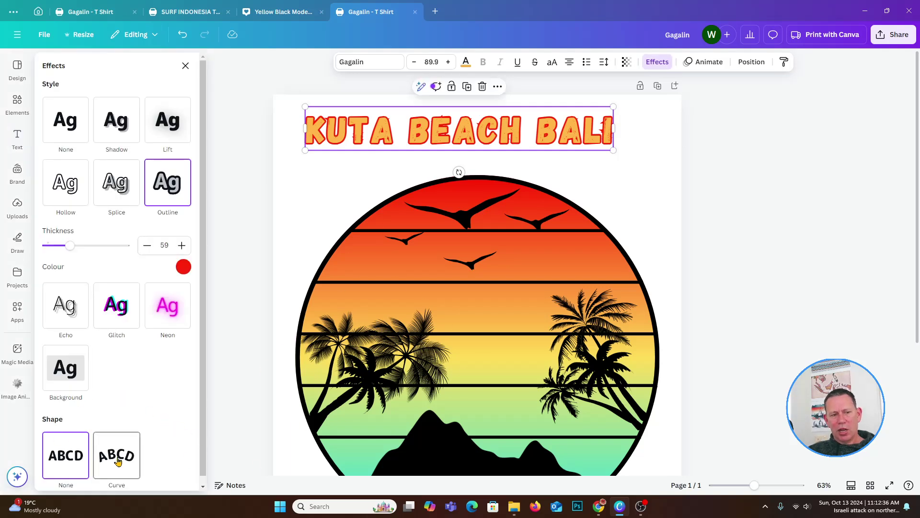
click(117, 461)
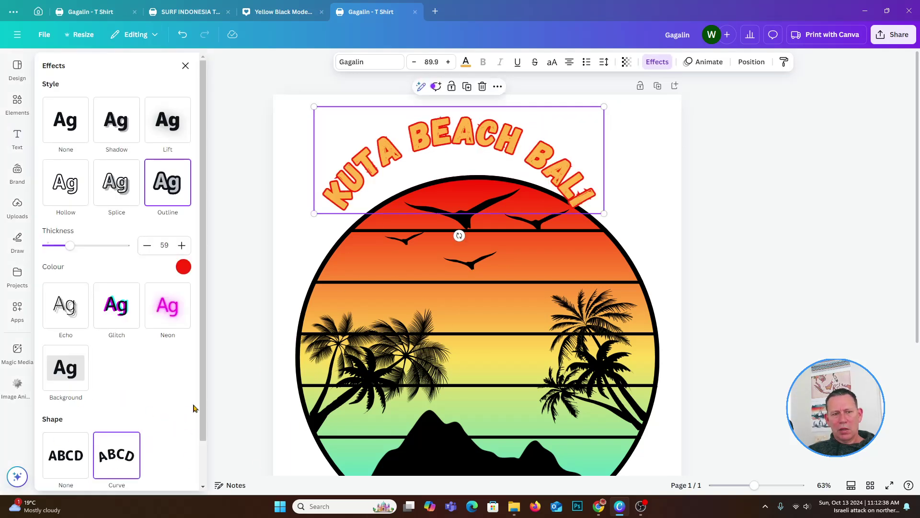
scroll(201, 415, down, 1)
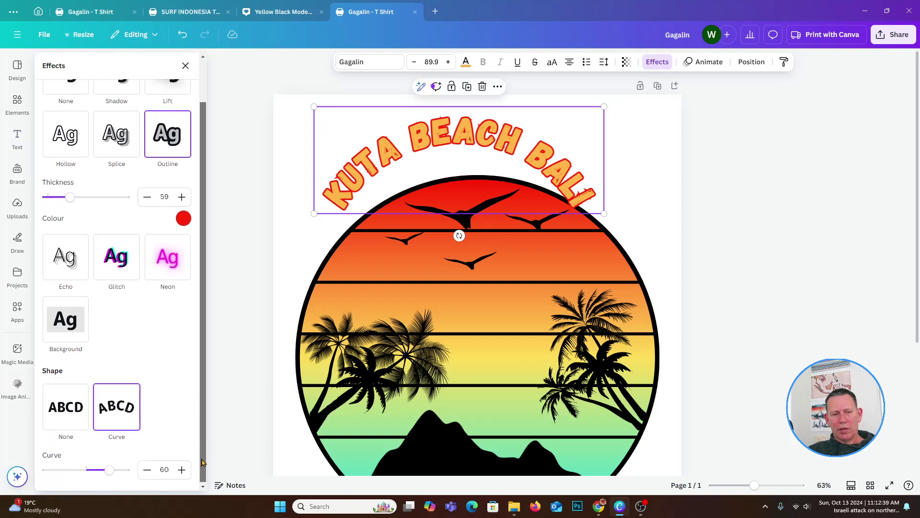
Flatten the title's arc by adjusting its curve value to 50
click(147, 469)
click(147, 468)
click(147, 469)
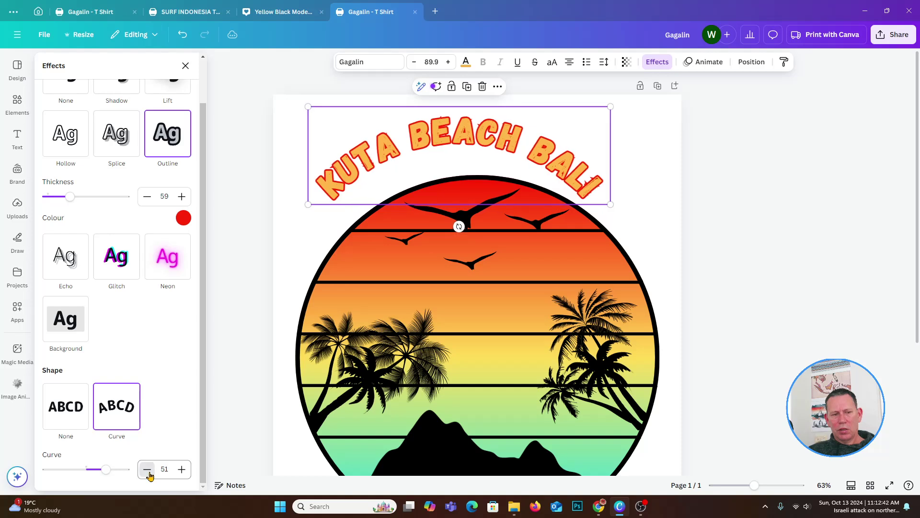
click(147, 468)
click(147, 469)
click(147, 468)
click(147, 469)
click(147, 468)
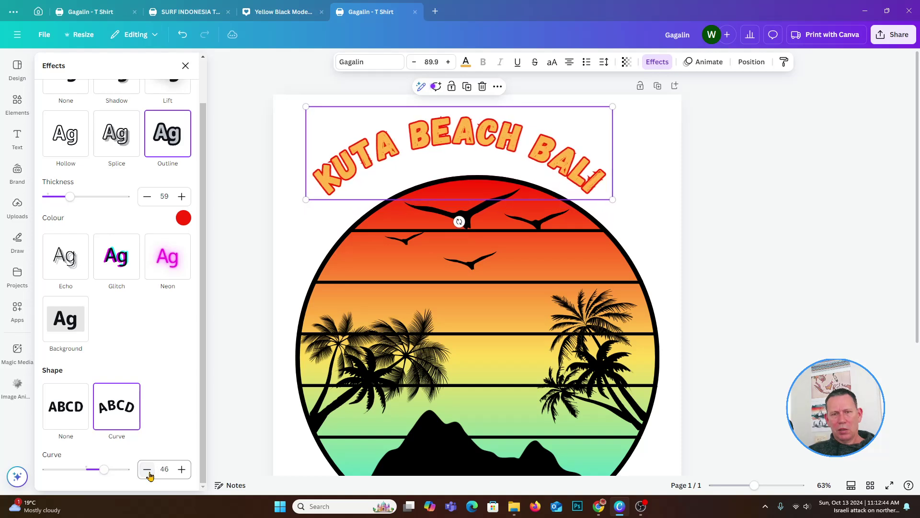
click(182, 469)
click(182, 468)
click(182, 469)
click(182, 469)
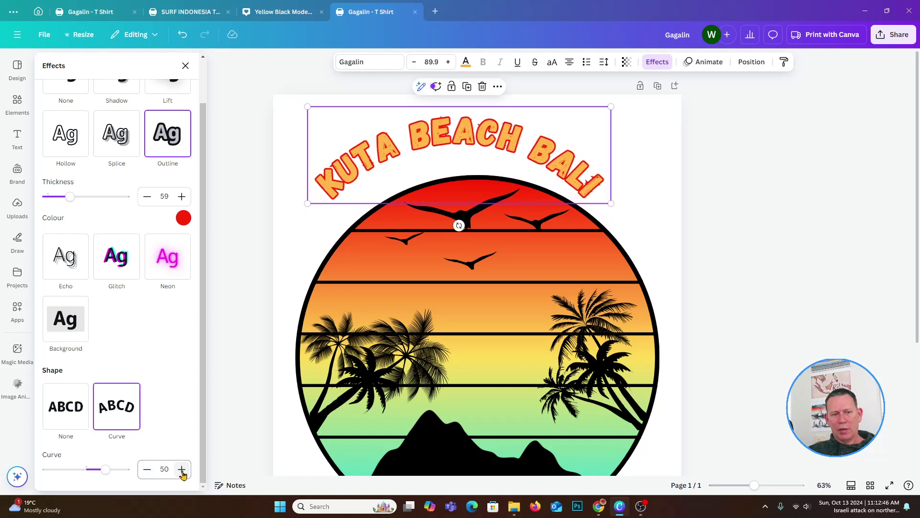
Position the title centred along the circle's upper edge and set its curve to 48 to follow the rim
drag(402, 146, 409, 172)
click(181, 468)
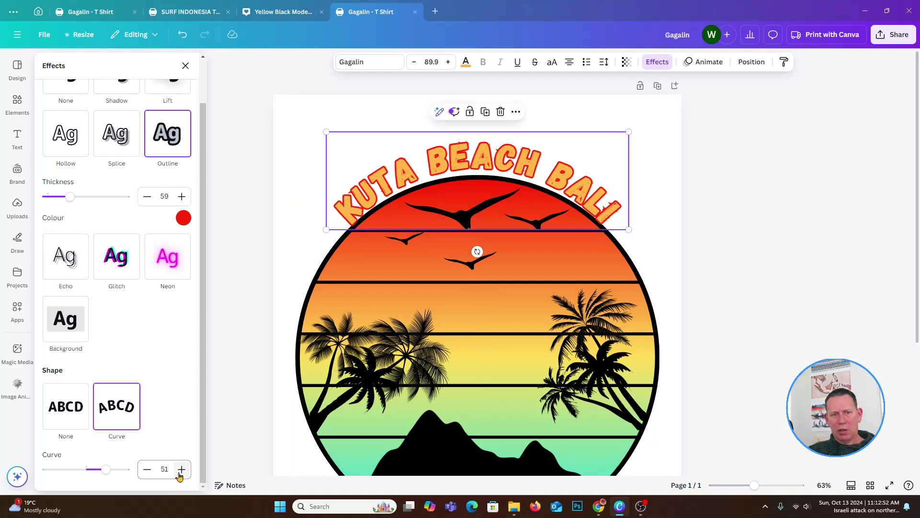
click(147, 472)
click(147, 472)
click(147, 472)
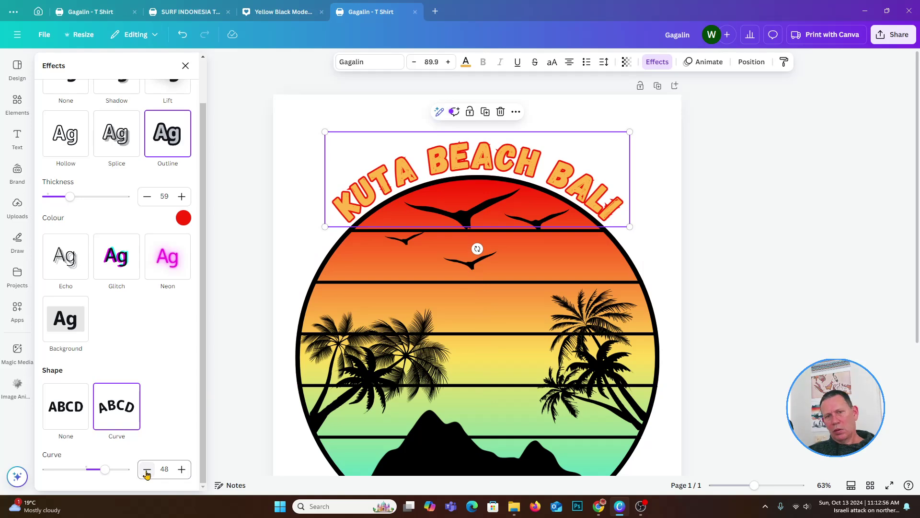
click(182, 469)
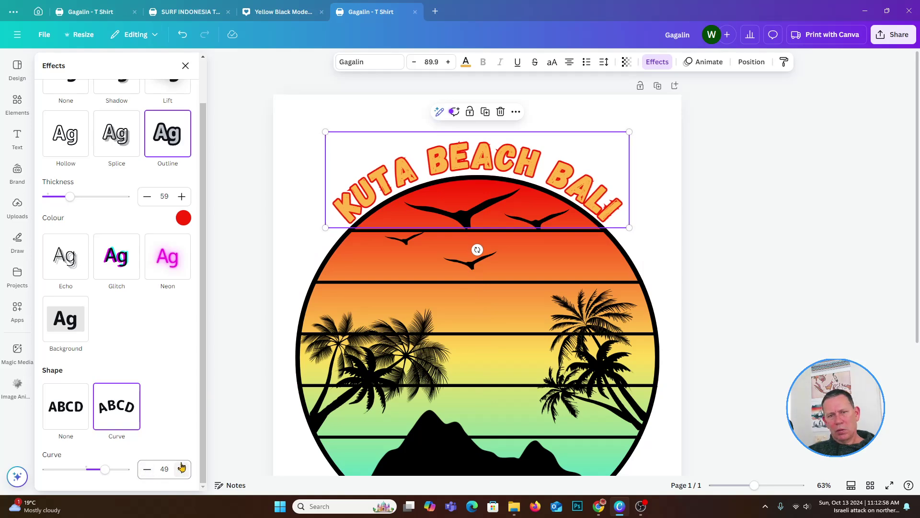
click(148, 469)
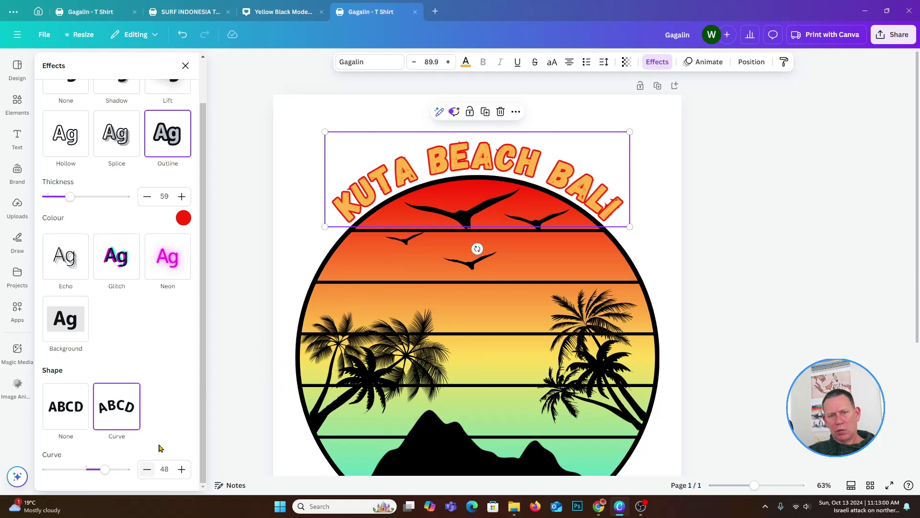
mouse_move(550, 180)
mouse_down()
mouse_move(540, 171)
mouse_move(549, 178)
mouse_up()
click(644, 173)
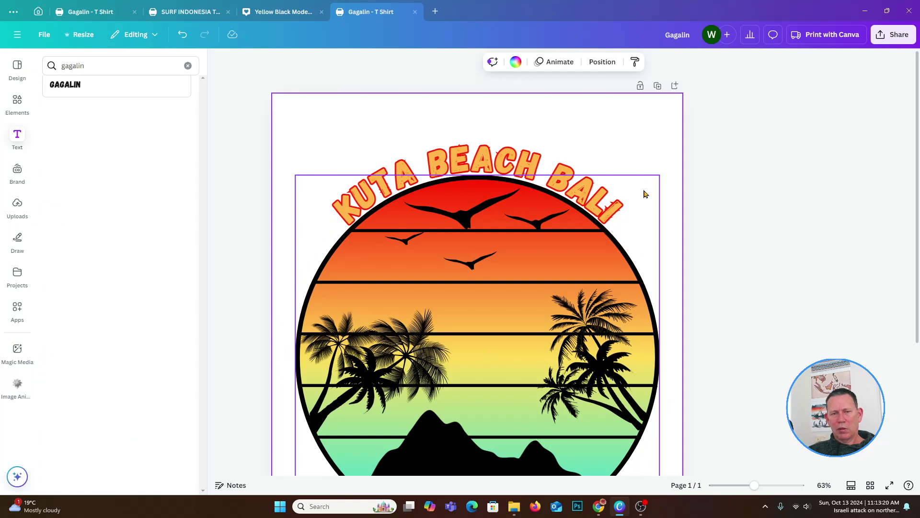
Duplicate the curved KUTA BEACH BALI title and place the copy beneath the circle
scroll(709, 197, down, 1)
scroll(709, 199, down, 2)
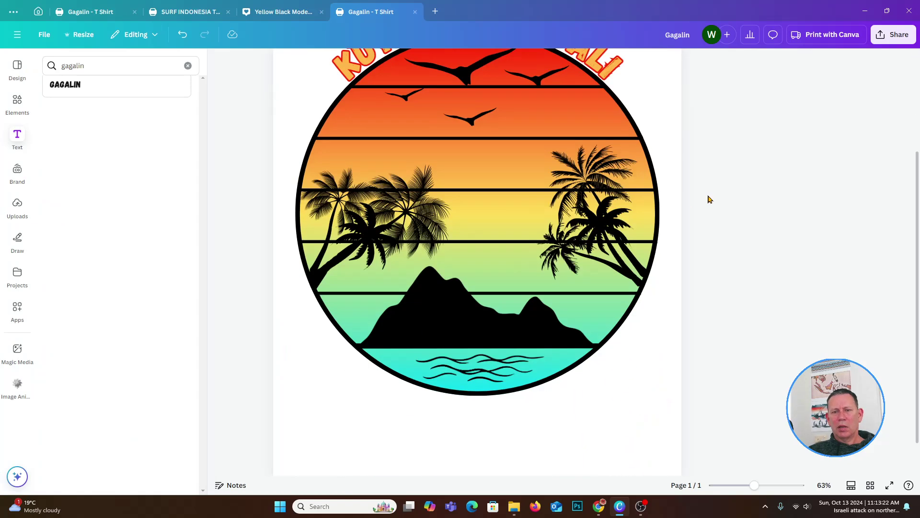
scroll(708, 199, up, 3)
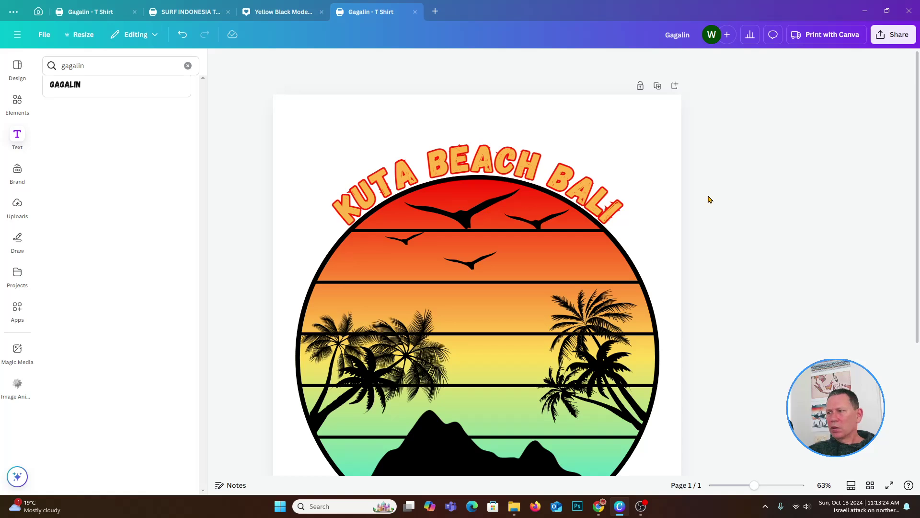
scroll(709, 198, down, 2)
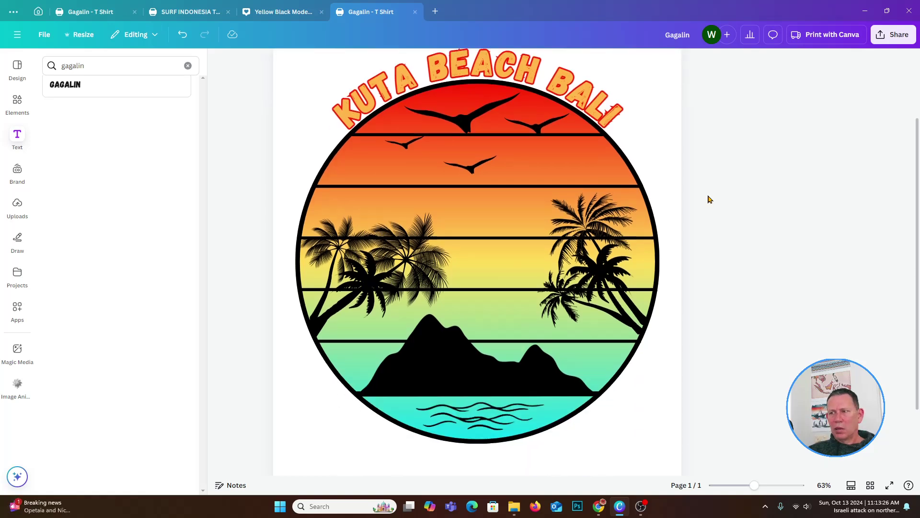
scroll(709, 199, down, 2)
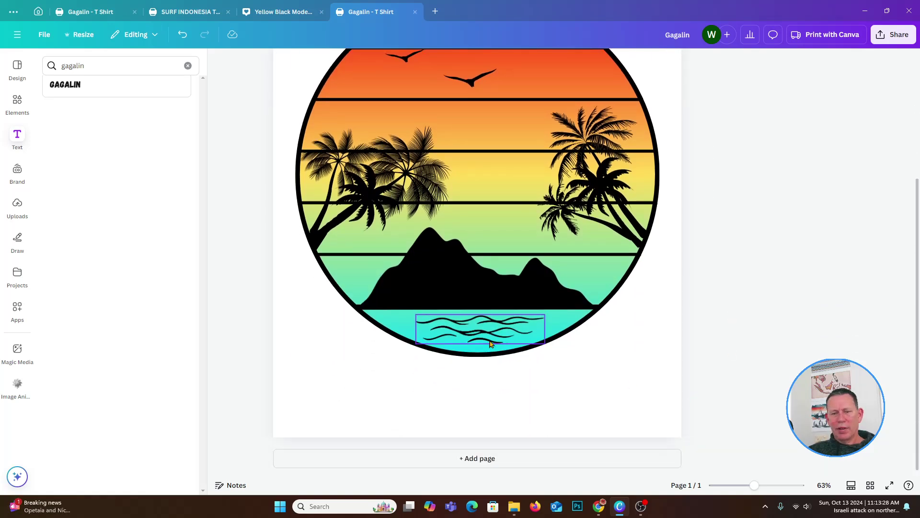
scroll(534, 325, up, 4)
scroll(537, 327, down, 2)
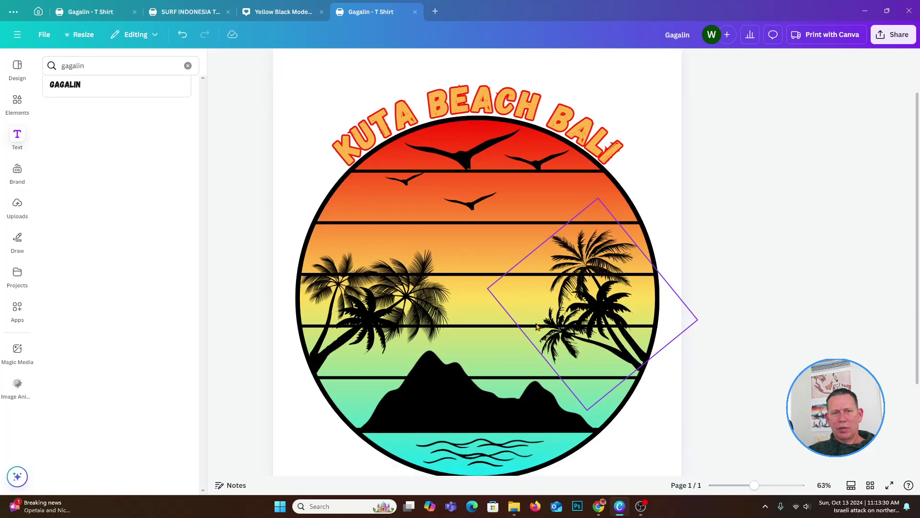
click(355, 100)
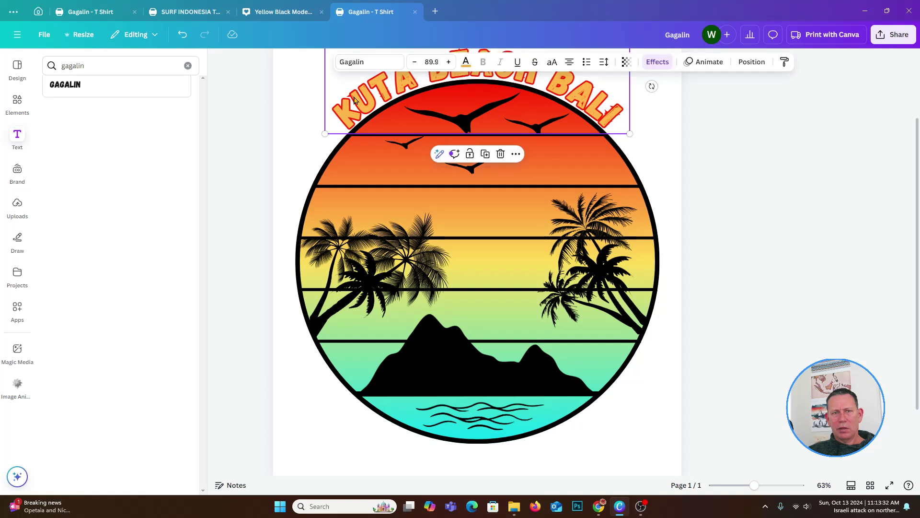
click(485, 156)
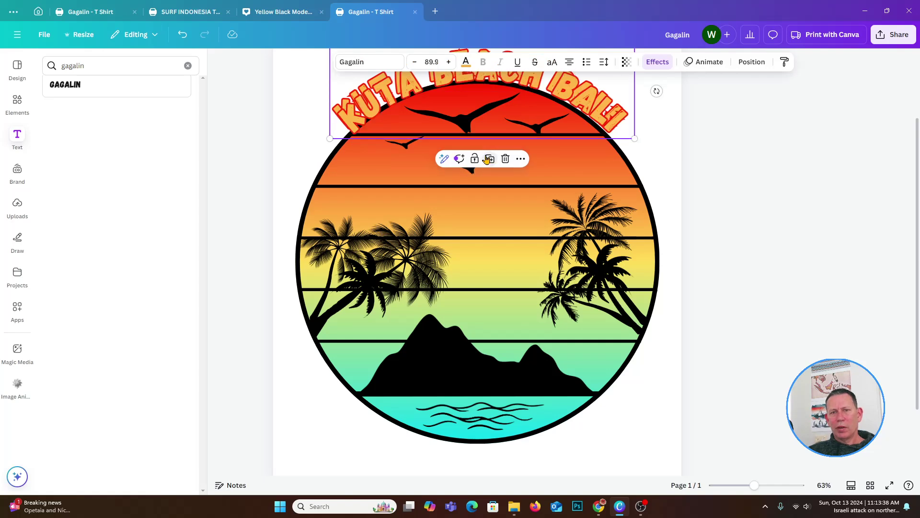
drag(381, 94, 383, 405)
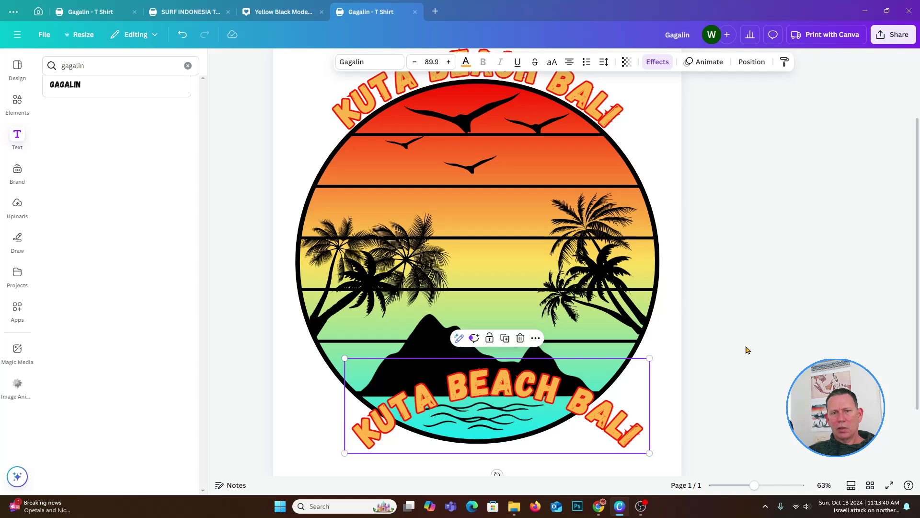
scroll(775, 331, down, 2)
drag(551, 314, 535, 384)
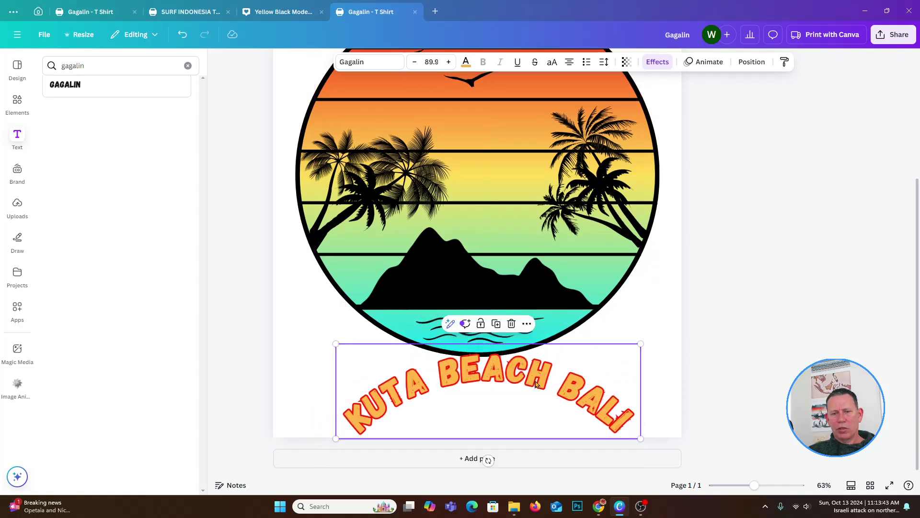
Replace the text of the duplicated title with SUMMER OF SURF 1969
double_click(365, 413)
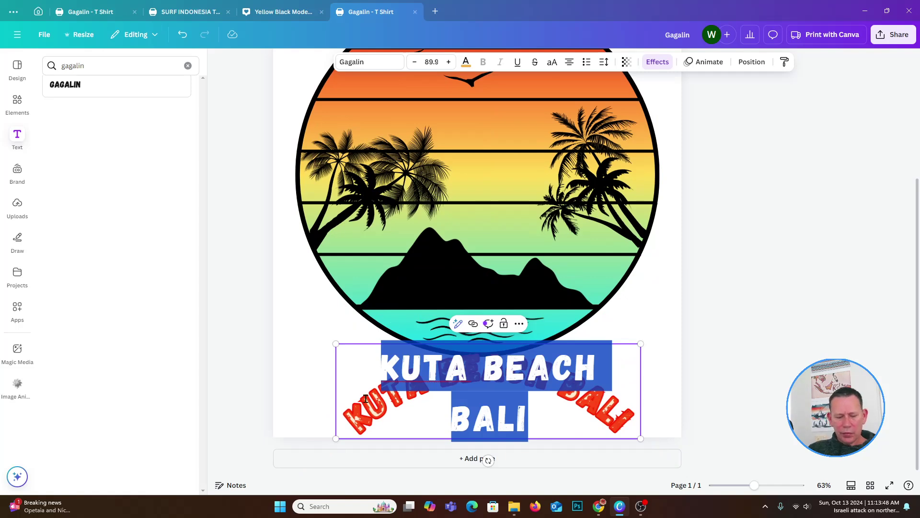
text(SUMMER OF S)
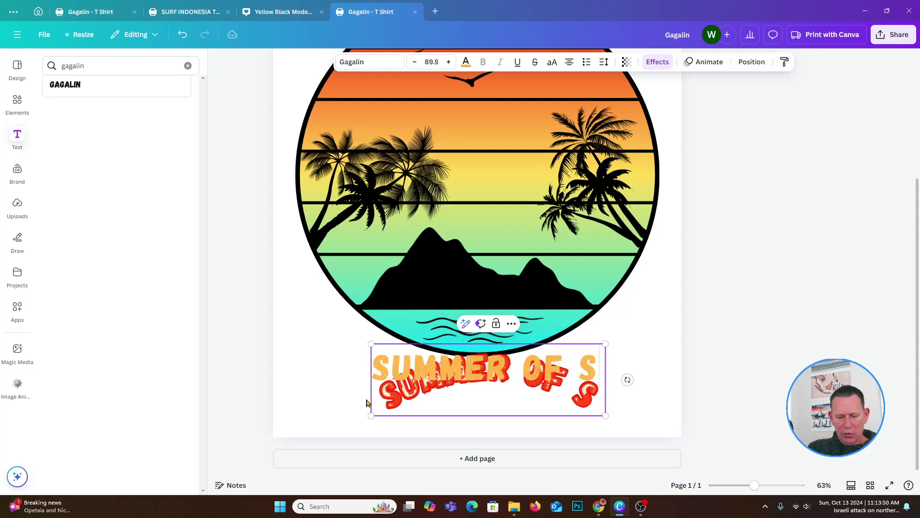
text(URF !(^()
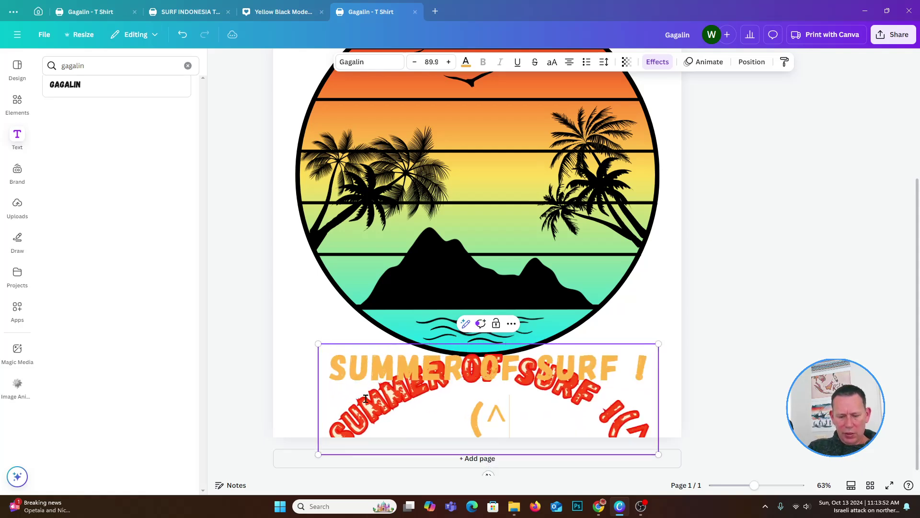
click(262, 330)
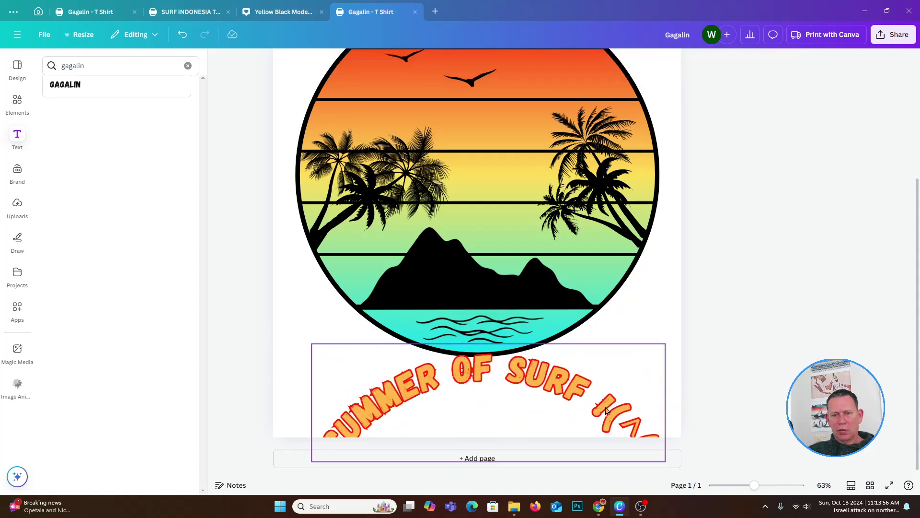
click(606, 410)
click(604, 407)
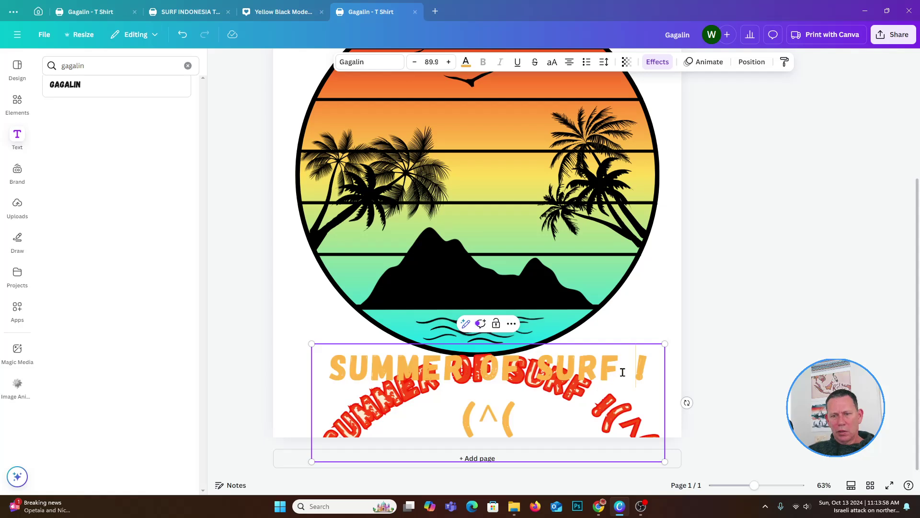
drag(624, 370, 726, 380)
text(19)
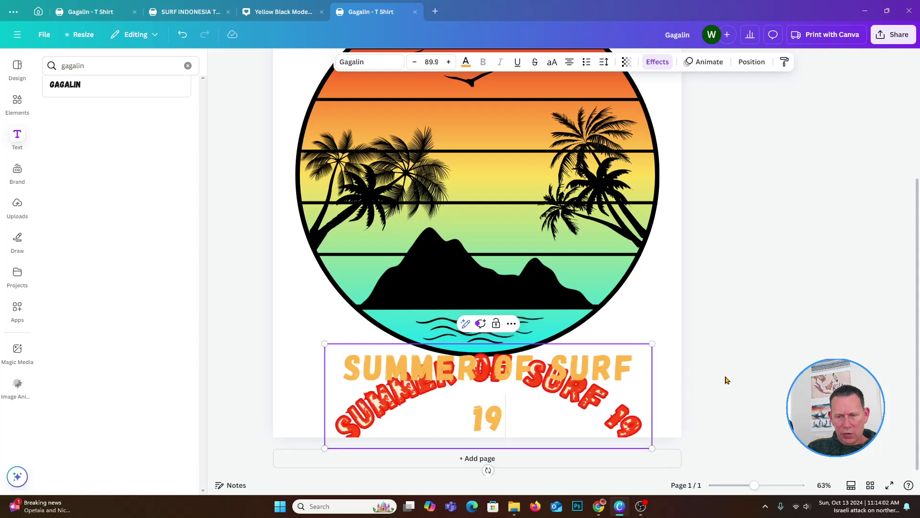
text(69)
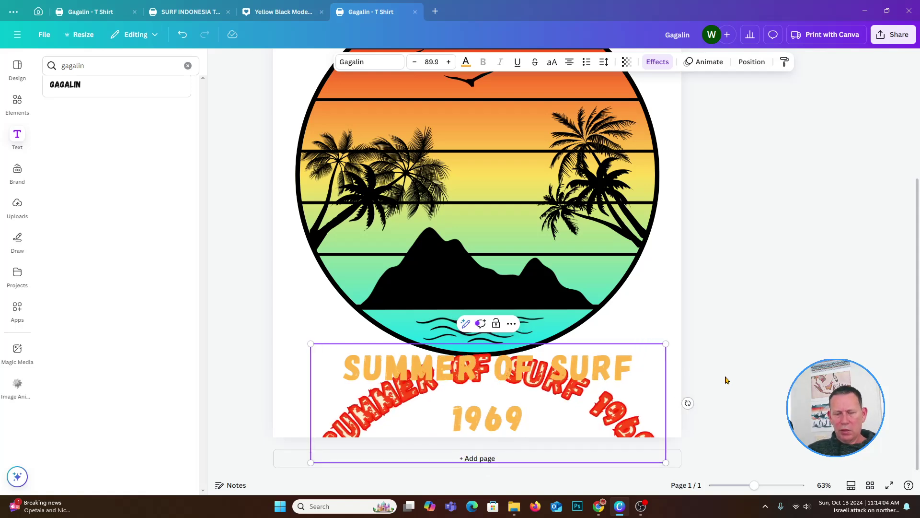
click(286, 370)
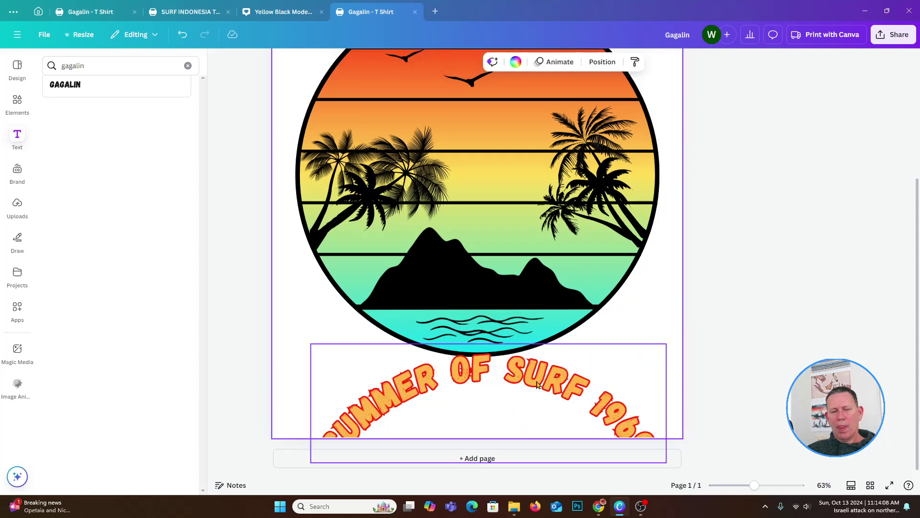
Move the SUMMER OF SURF 1969 text up over the circle's base and invert its curve to -48
drag(537, 384, 544, 334)
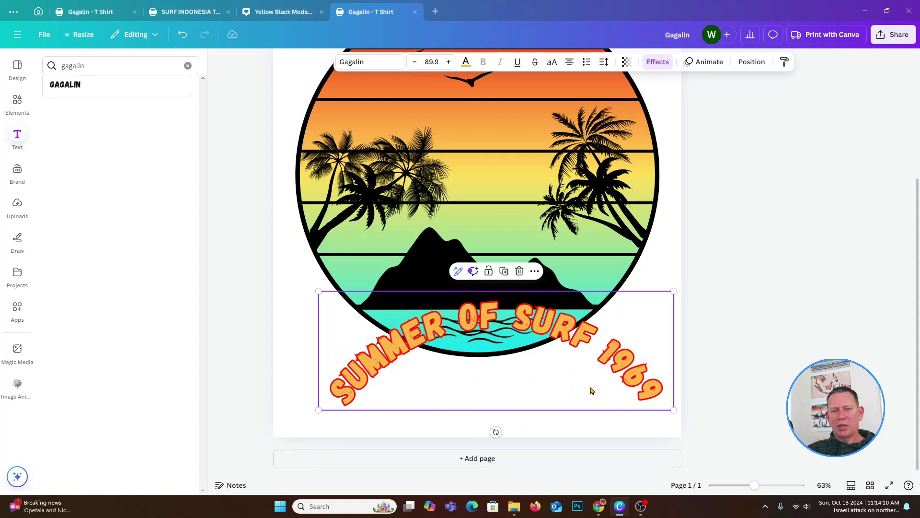
click(657, 62)
scroll(206, 443, down, 2)
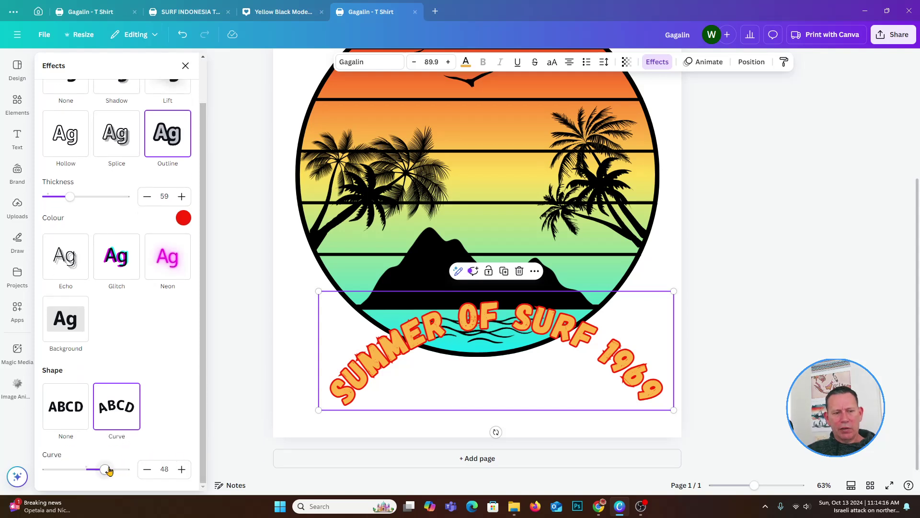
click(161, 470)
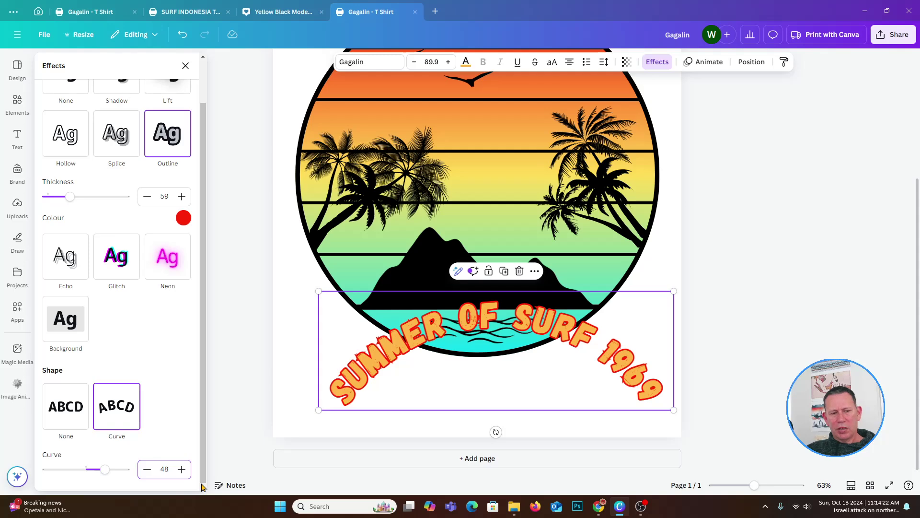
text(-)
key(Return)
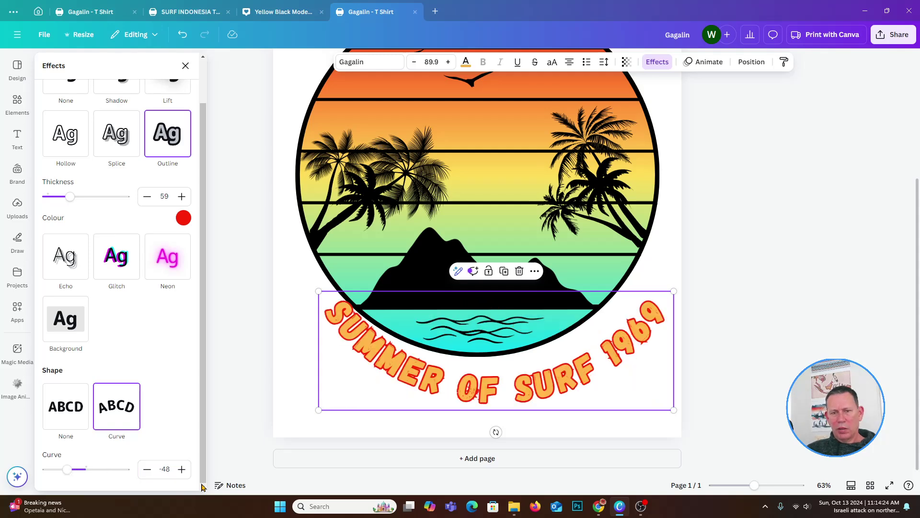
Centre the SUMMER OF SURF 1969 text around the outside of the circle's lower rim, with its curve at -48
drag(523, 376, 509, 362)
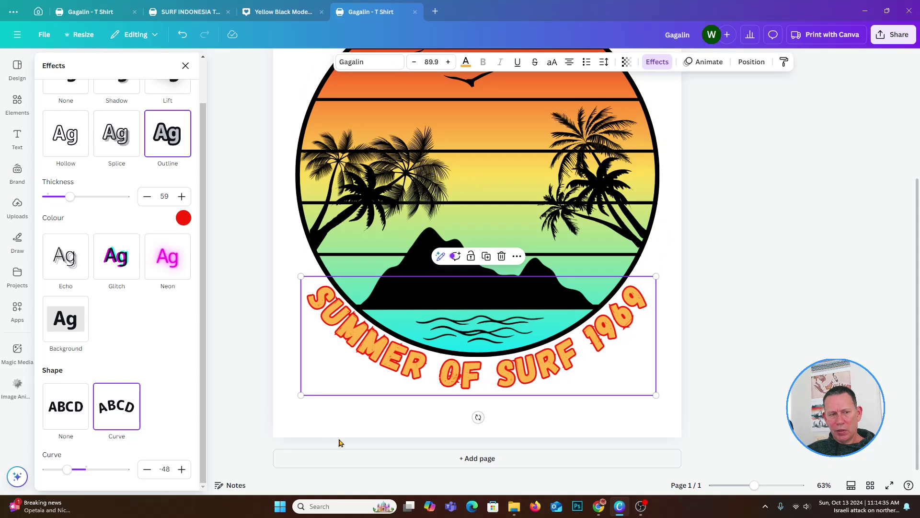
click(147, 469)
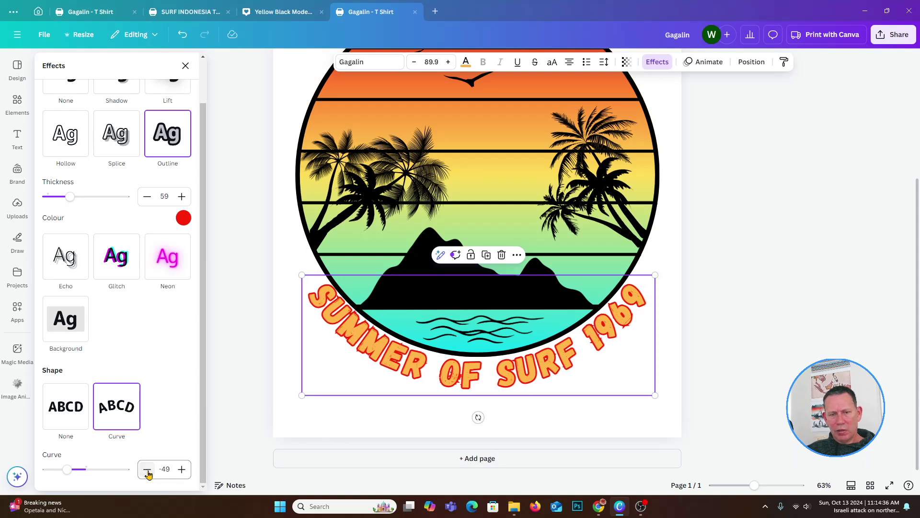
click(181, 469)
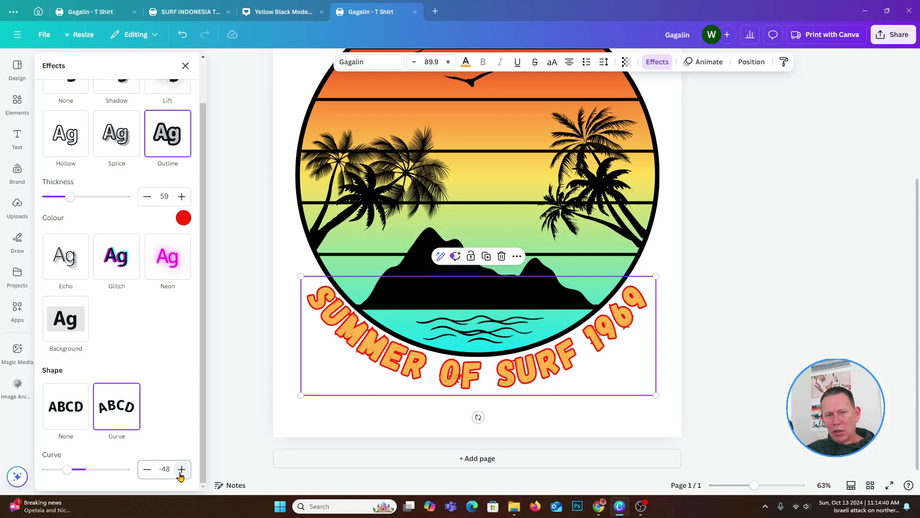
Set the curve of the SUMMER OF SURF 1969 text to -47 and nudge the text slightly left beneath the circle
click(181, 469)
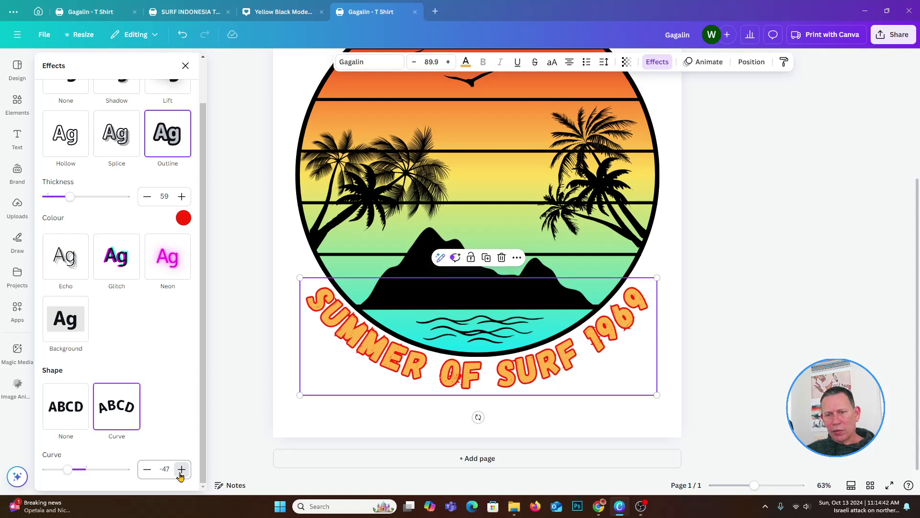
click(517, 373)
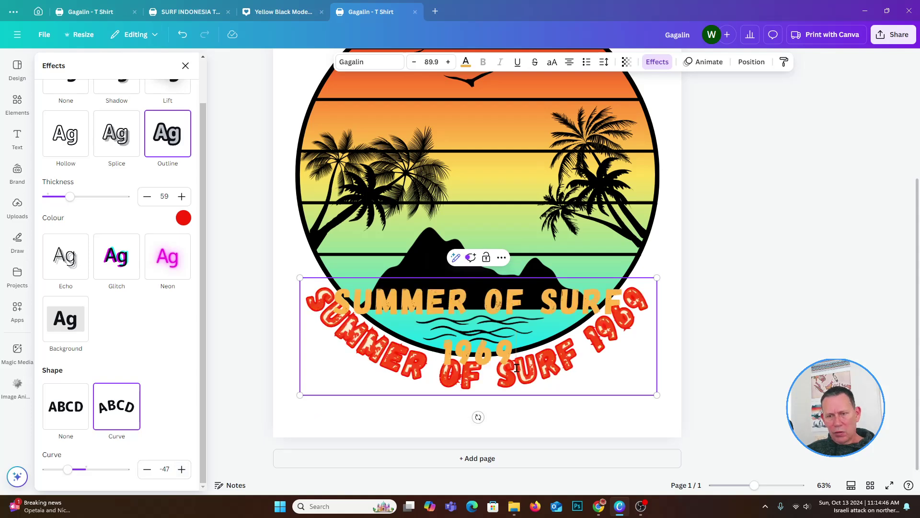
click(556, 407)
click(554, 363)
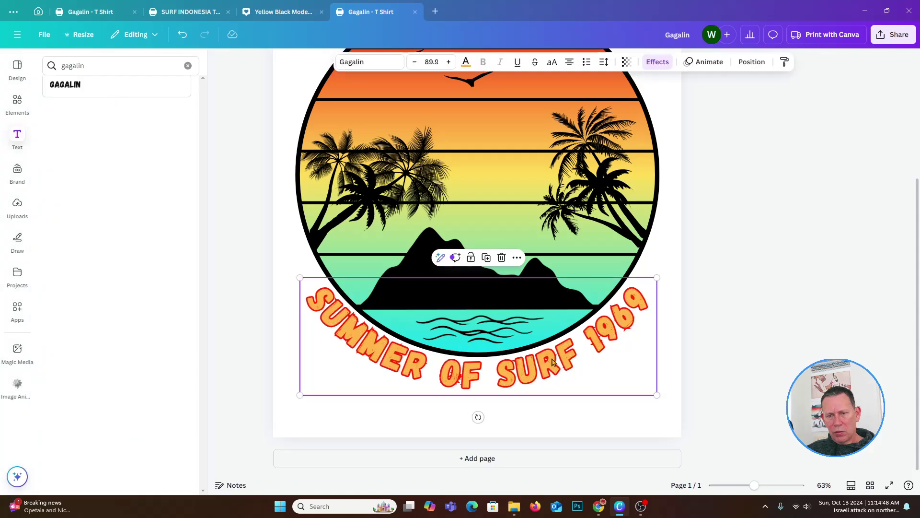
drag(567, 355, 550, 358)
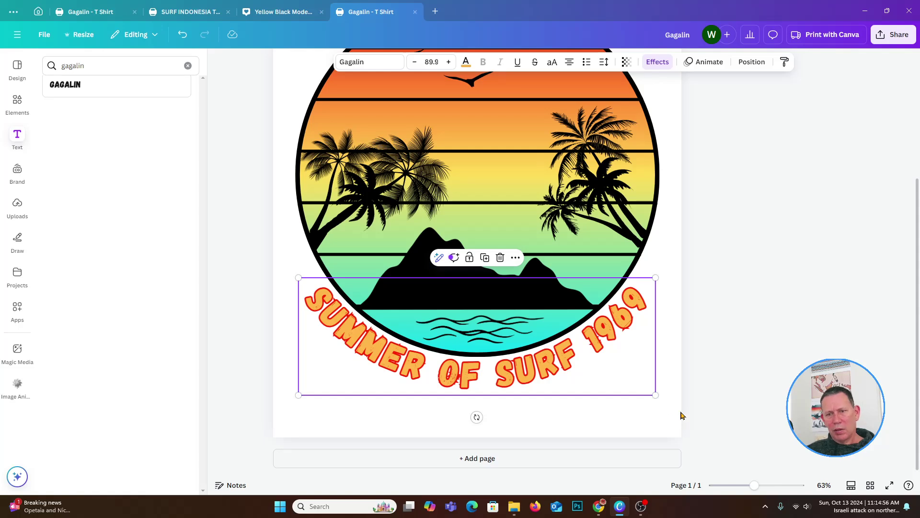
click(704, 407)
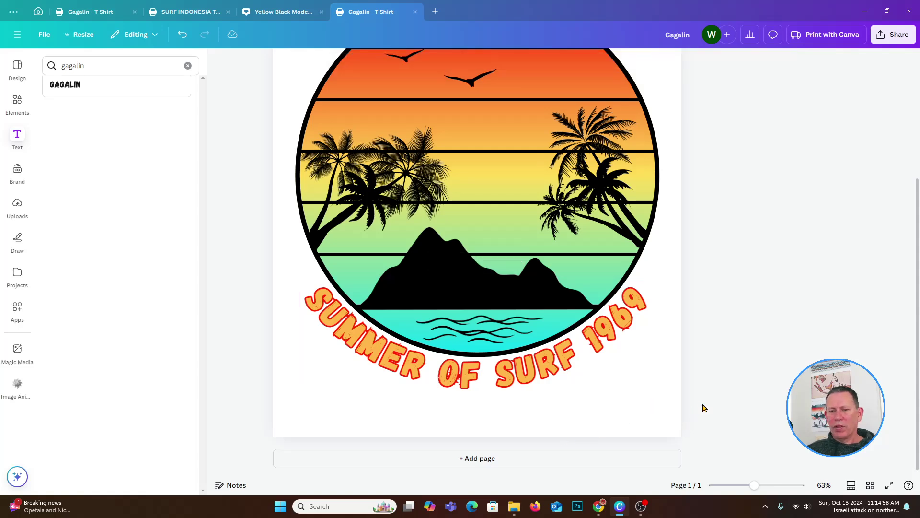
Nudge the KUTA BEACH BALI title slightly up, away from the circle's upper rim
drag(756, 491, 745, 490)
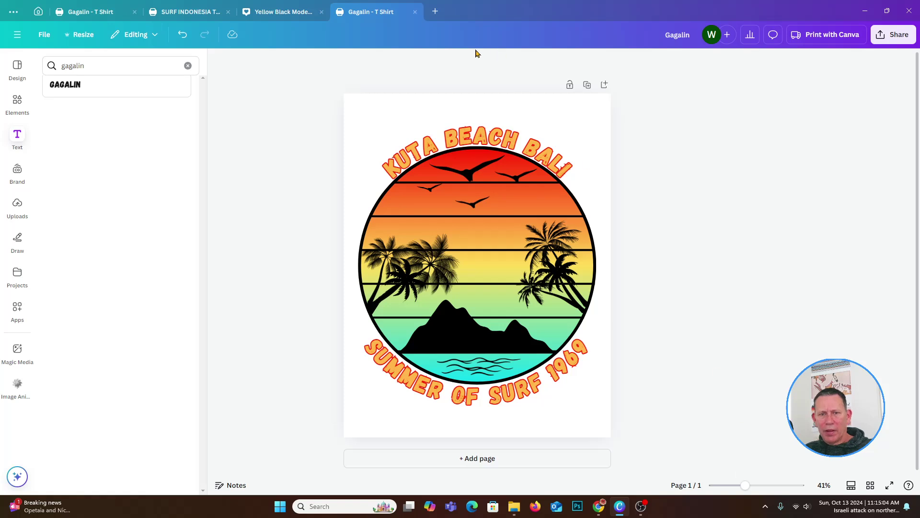
click(458, 141)
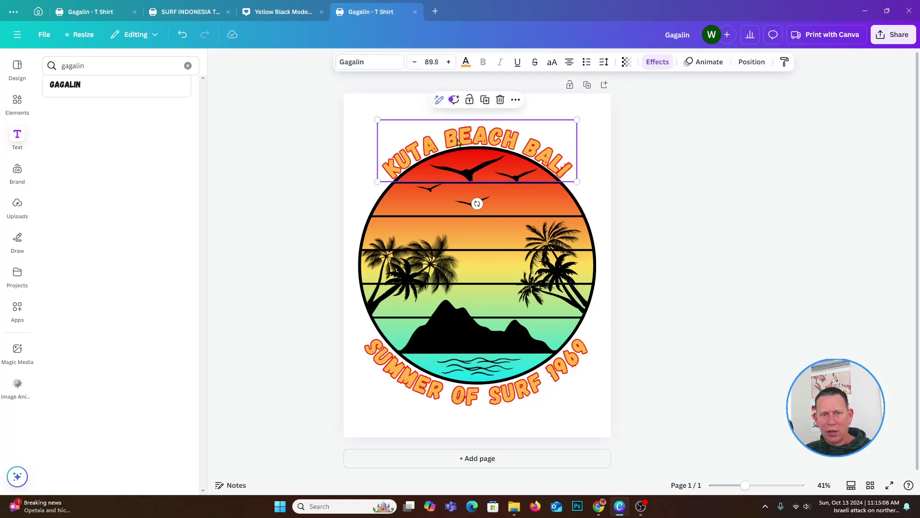
drag(459, 140, 456, 137)
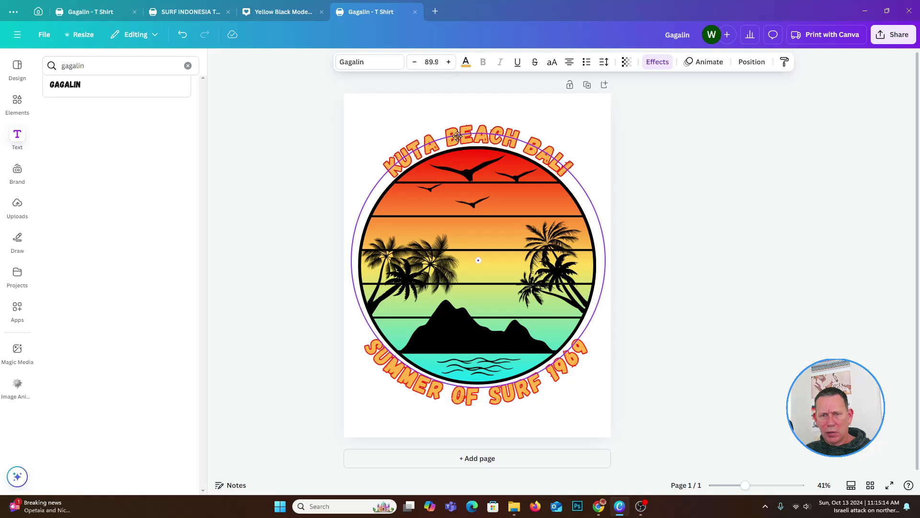
click(456, 136)
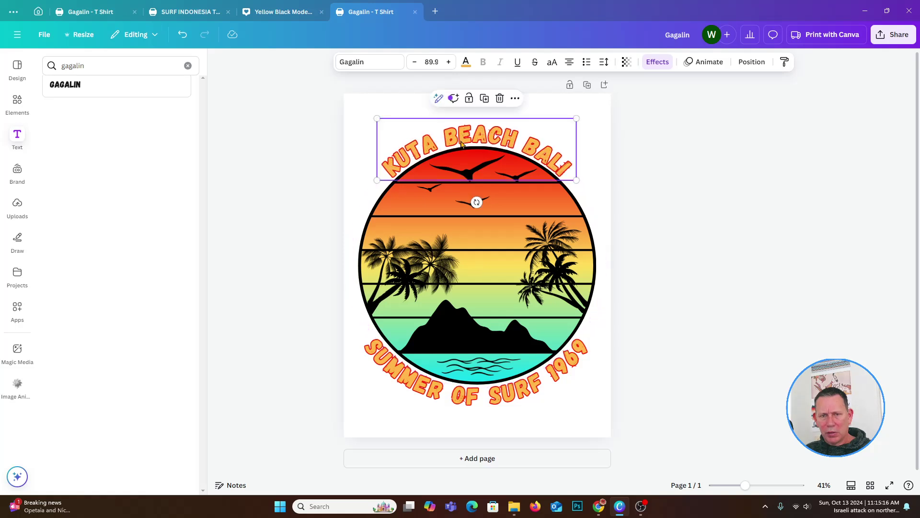
click(301, 199)
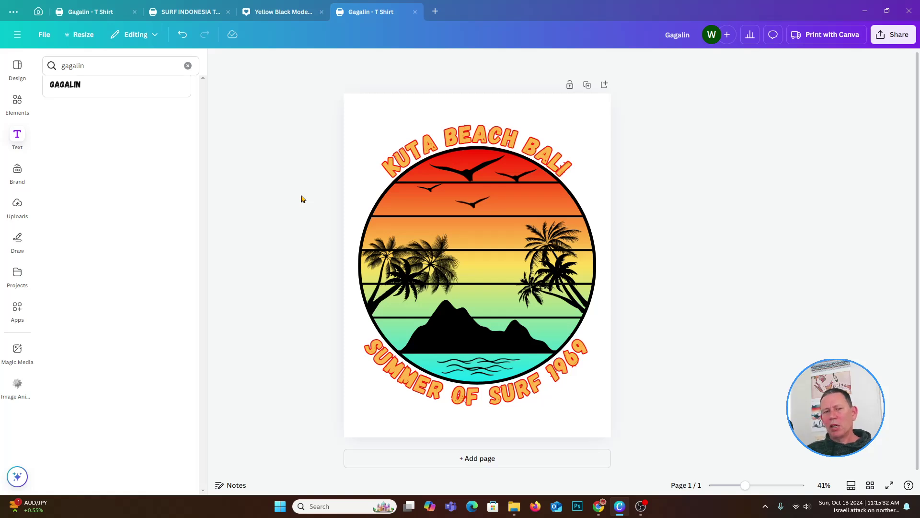
Clear the triangle search from the elements library
click(16, 112)
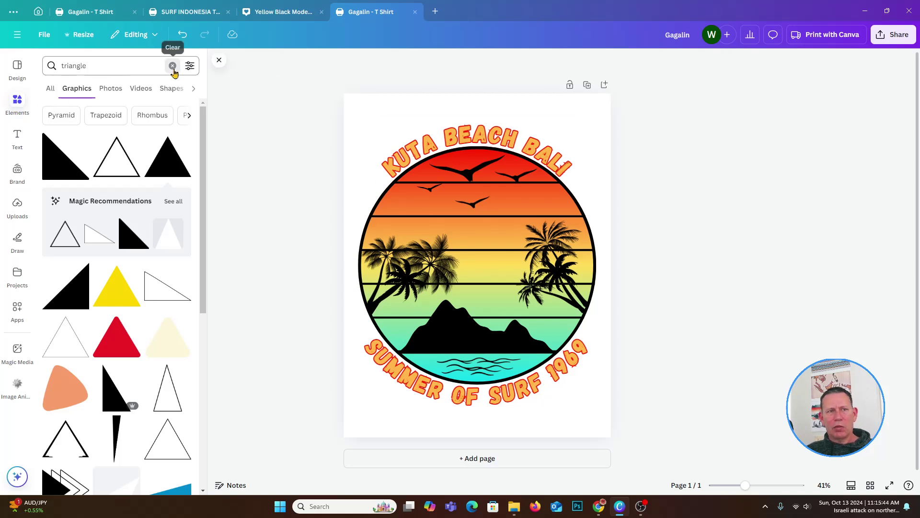
click(173, 65)
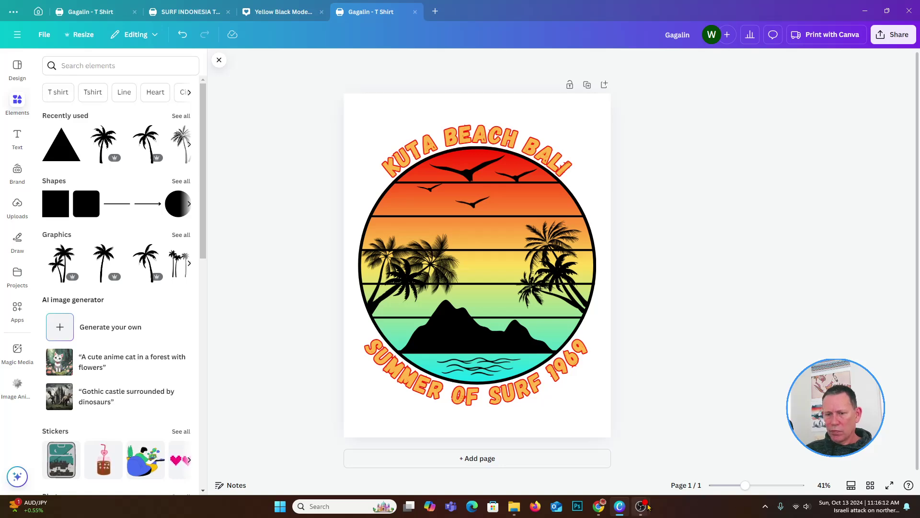
mouse_move(641, 506)
click(588, 478)
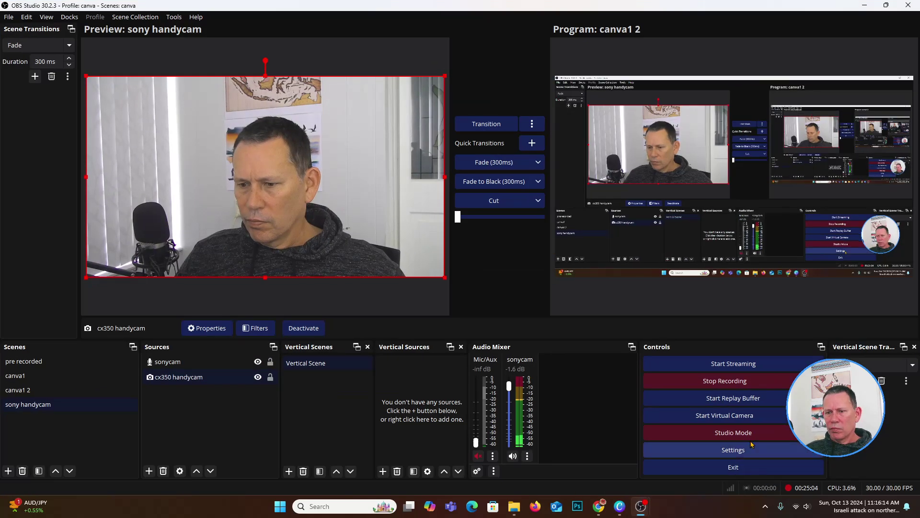